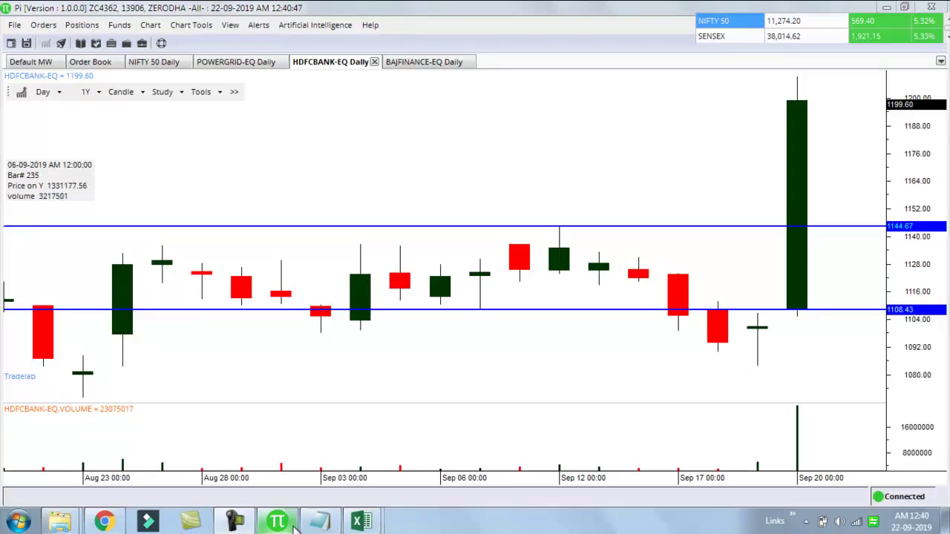
Select the Default MW tab in Zerodha Pi to leave the HDFCBANK-EQ daily chart
left_click(242, 524)
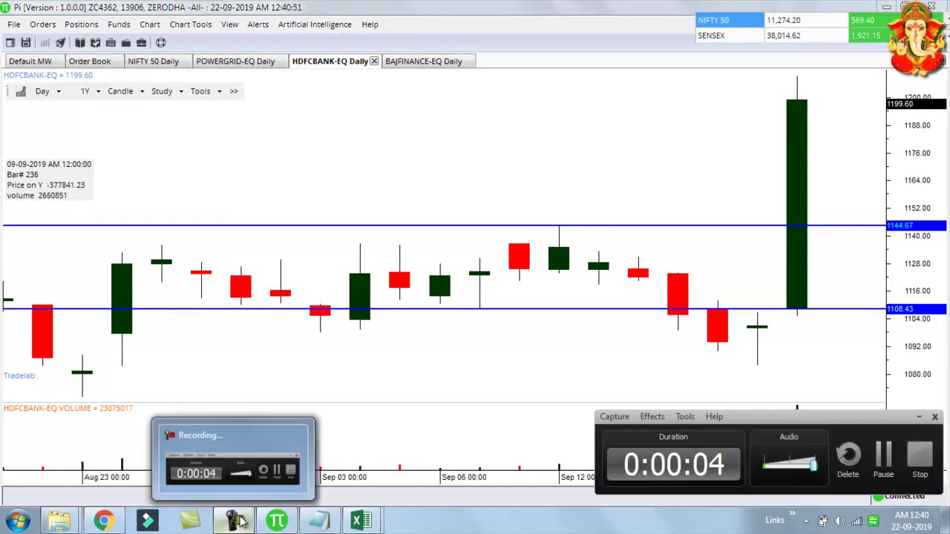
left_click(241, 522)
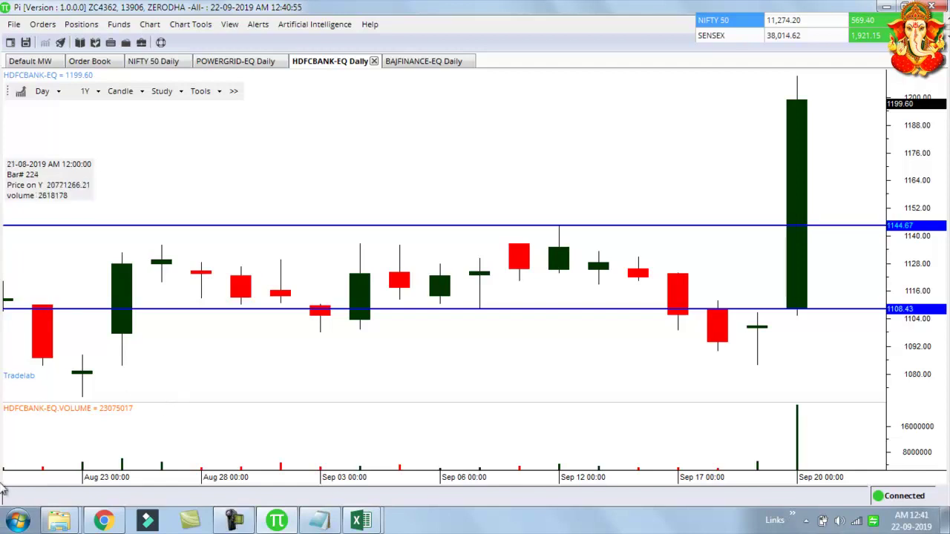
Show the NIFTY 50 daily chart zoomed out to cover roughly May through September
left_click(39, 61)
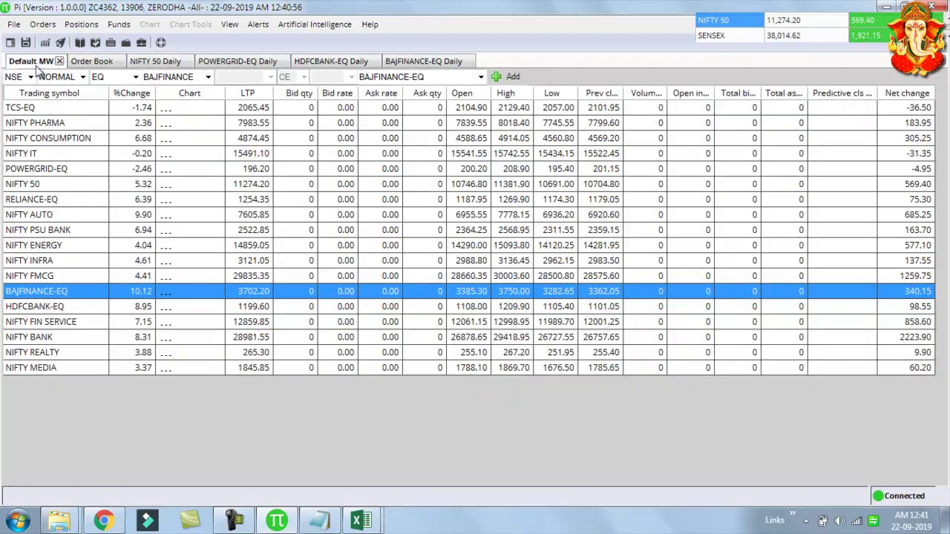
left_click(149, 63)
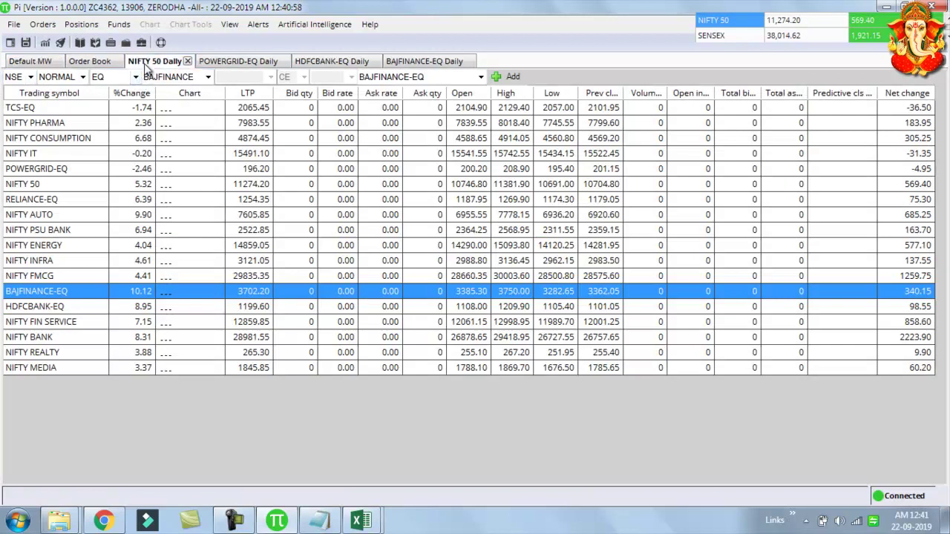
scroll(618, 297, "up", 1)
scroll(618, 297, "down", 1)
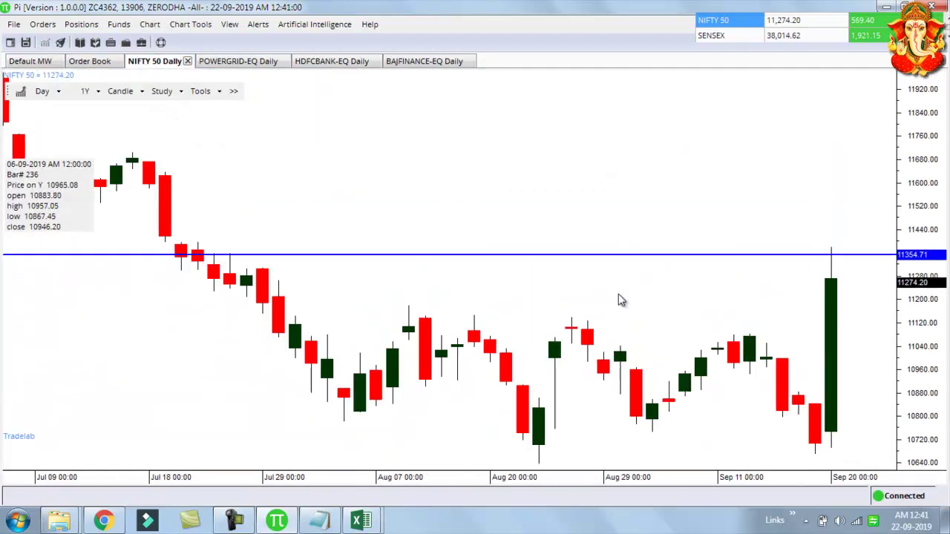
scroll(619, 297, "down", 1)
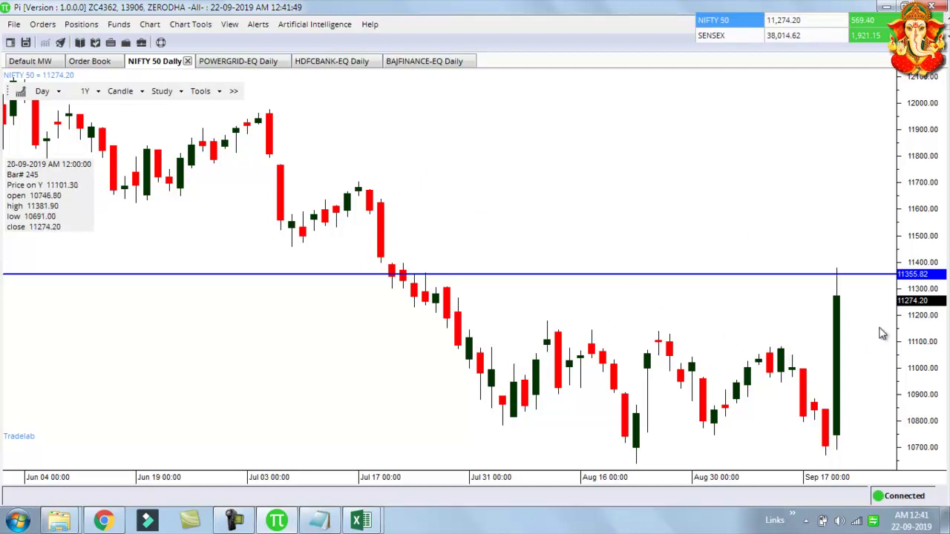
scroll(881, 335, "down", 1)
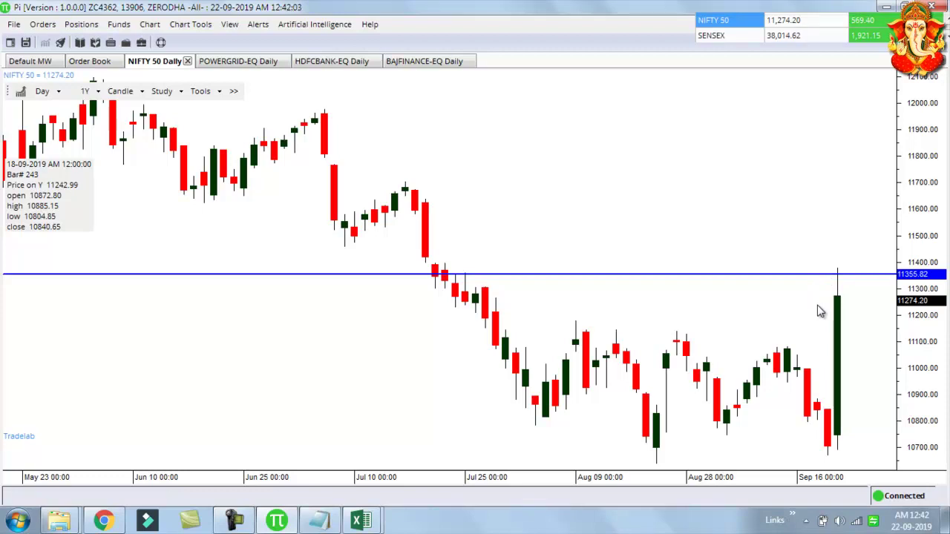
scroll(299, 313, "down", 5)
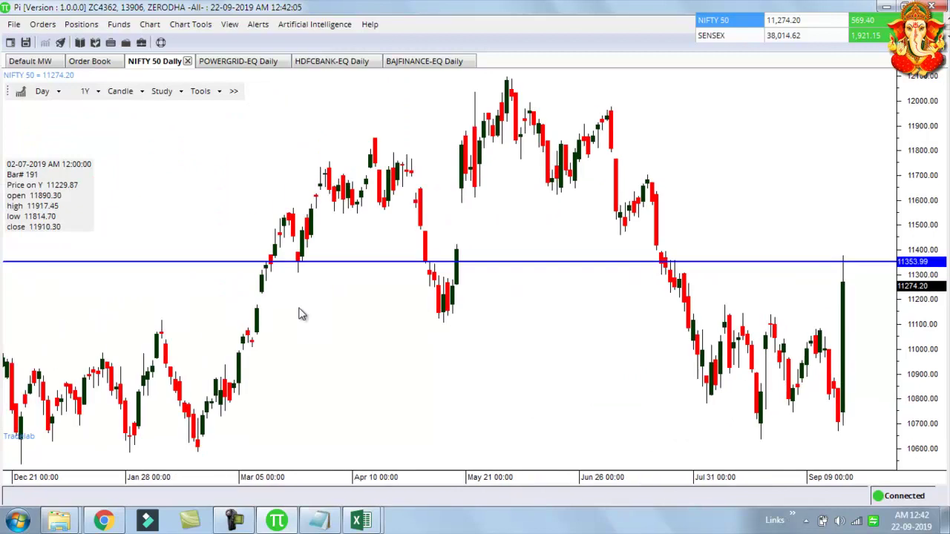
scroll(299, 313, "down", 5)
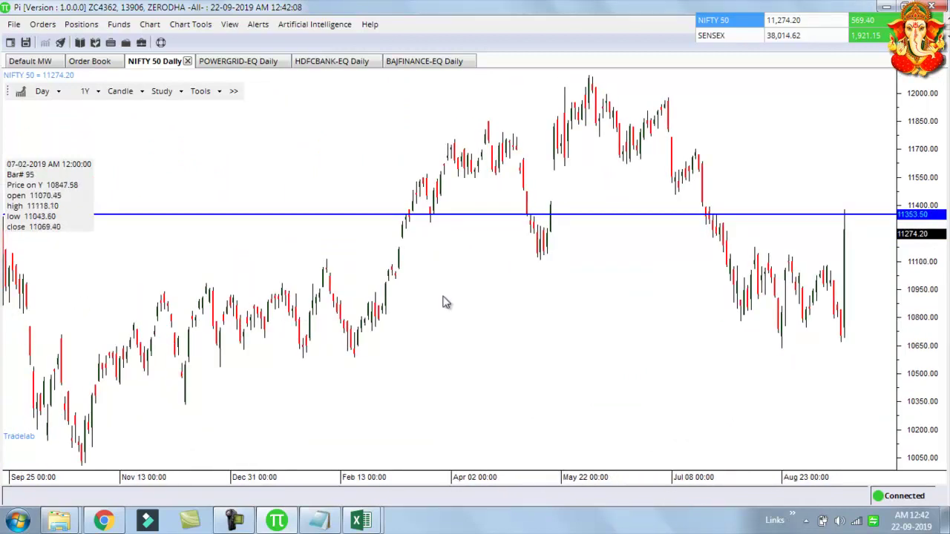
scroll(839, 318, "up", 4)
scroll(839, 317, "up", 1)
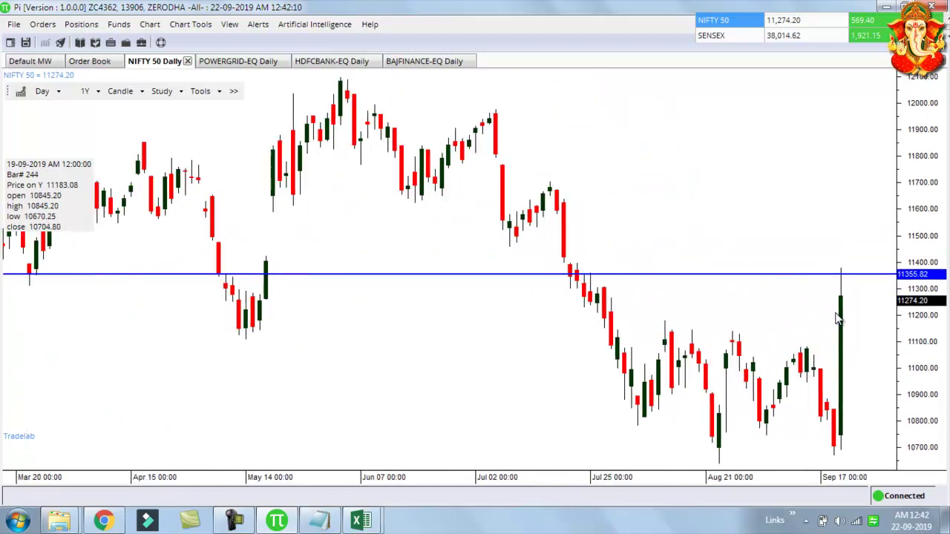
scroll(839, 318, "up", 1)
scroll(837, 318, "up", 1)
scroll(838, 317, "up", 1)
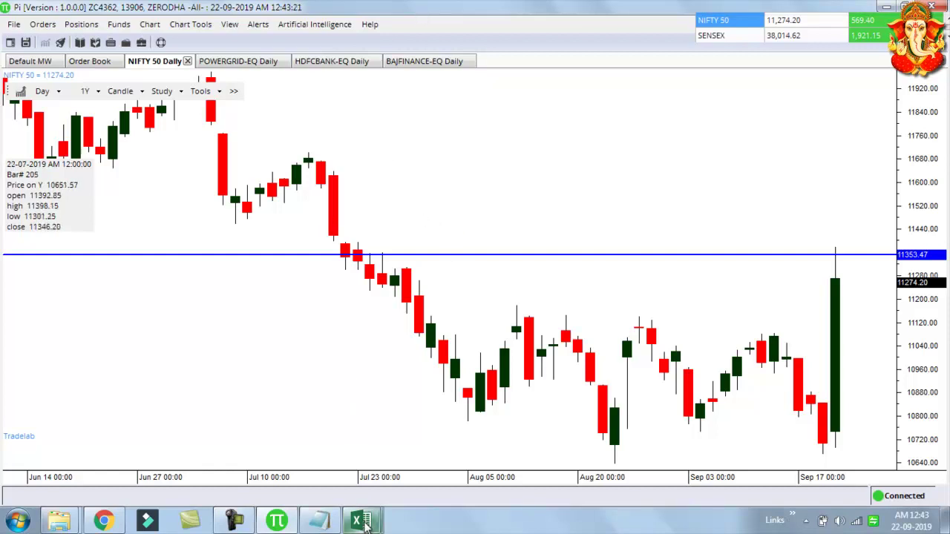
Bring Template_Rinku.xlsx forward and look over its Watchlist sheet of NIFTY stock signals
mouse_move(361, 522)
left_click(267, 431)
scroll(280, 297, "down", 3)
scroll(297, 319, "up", 3)
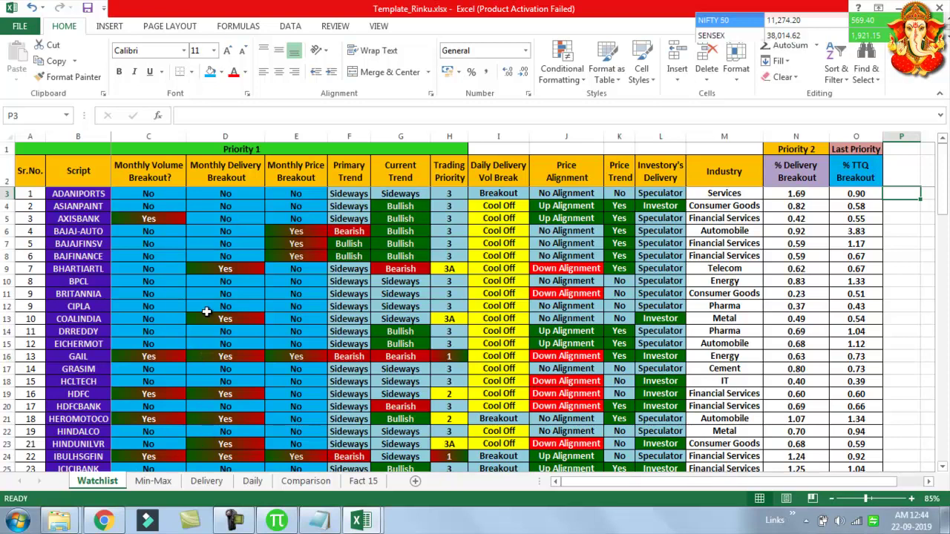
Switch to the browser and go from the archives page to the NSE India home page
mouse_move(111, 524)
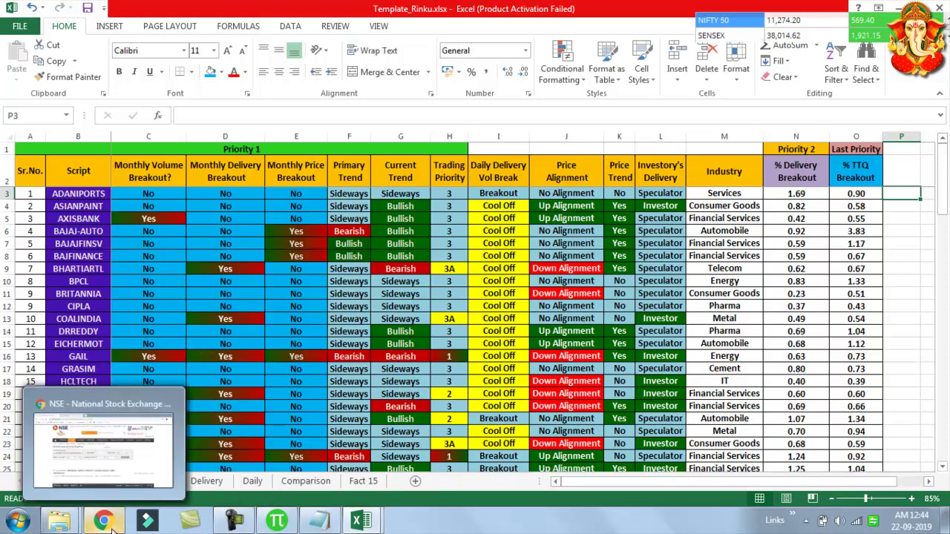
left_click(104, 445)
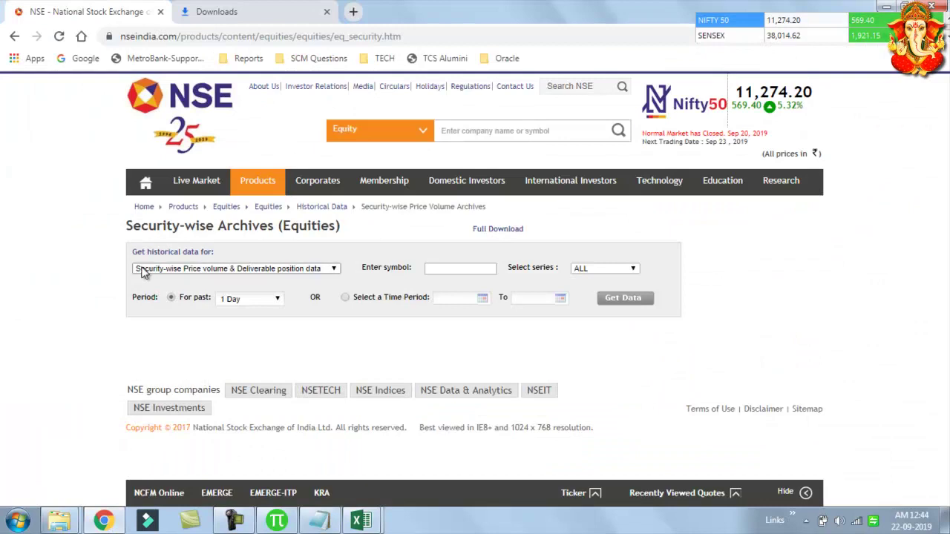
left_click(177, 144)
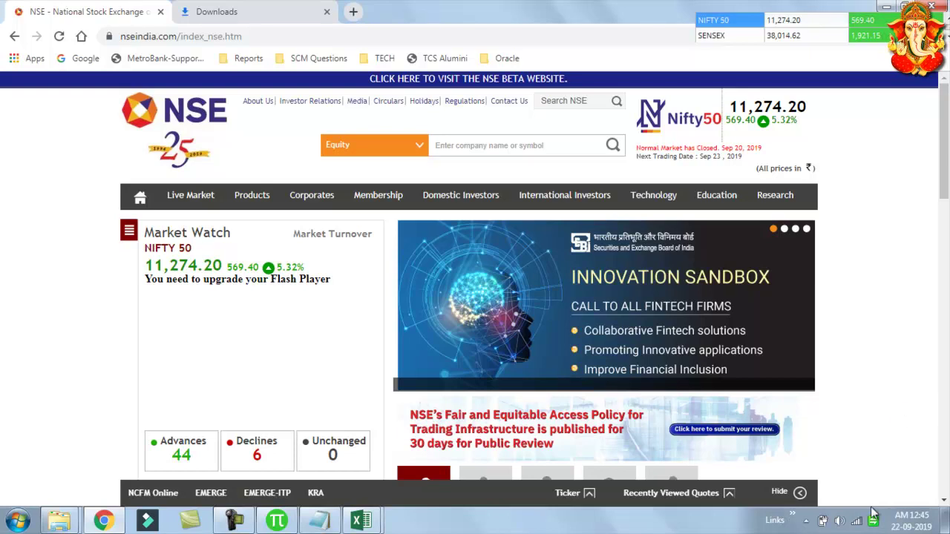
Browse Products > Equities > Historical Data to the security-wise high/low archive search
mouse_move(251, 196)
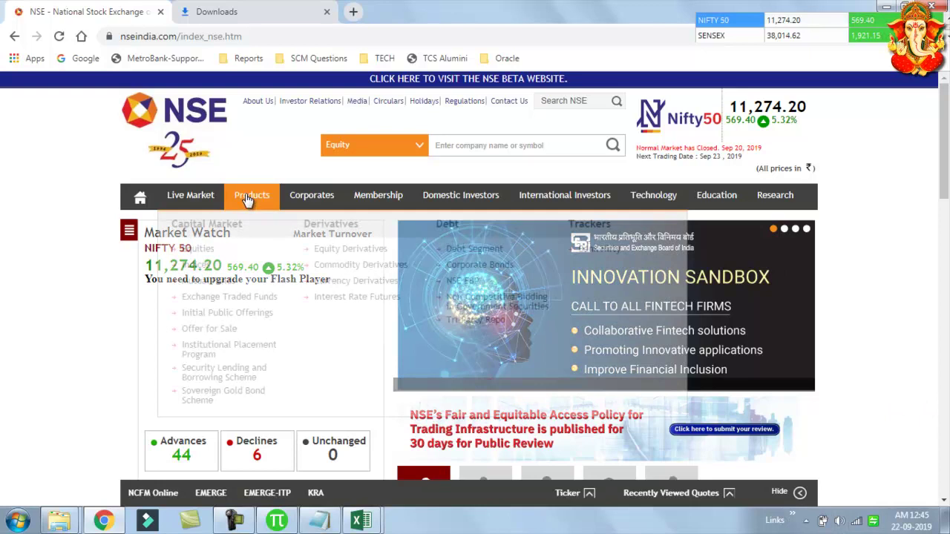
left_click(198, 251)
scroll(124, 297, "down", 1)
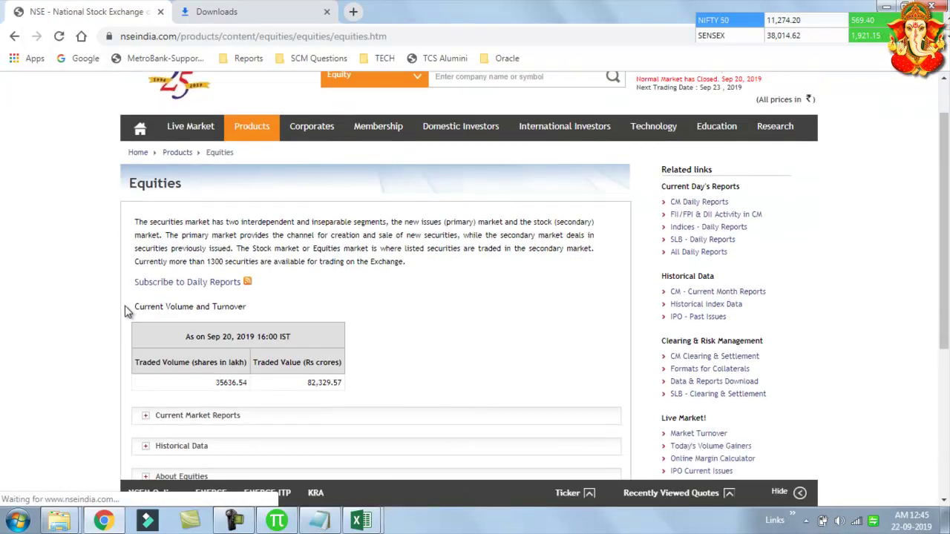
scroll(123, 323, "down", 3)
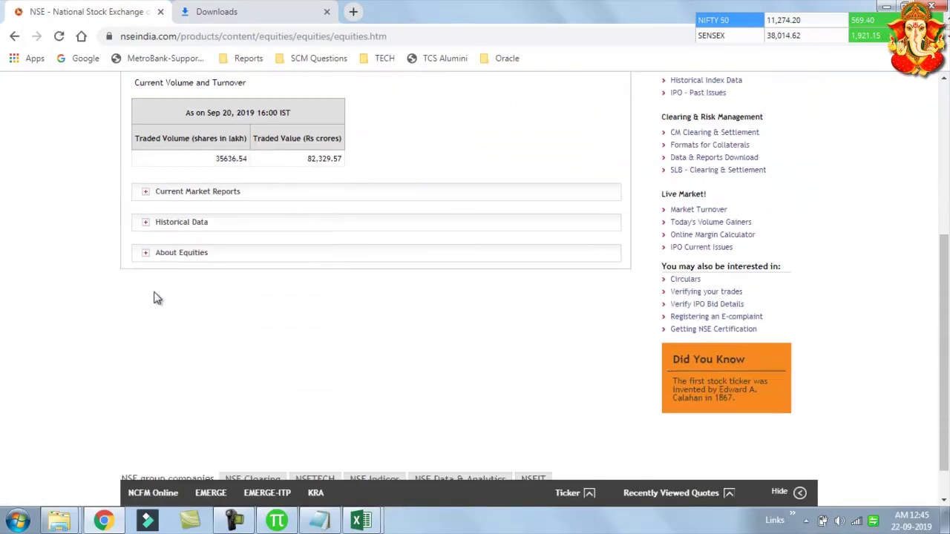
left_click(170, 220)
scroll(119, 274, "down", 1)
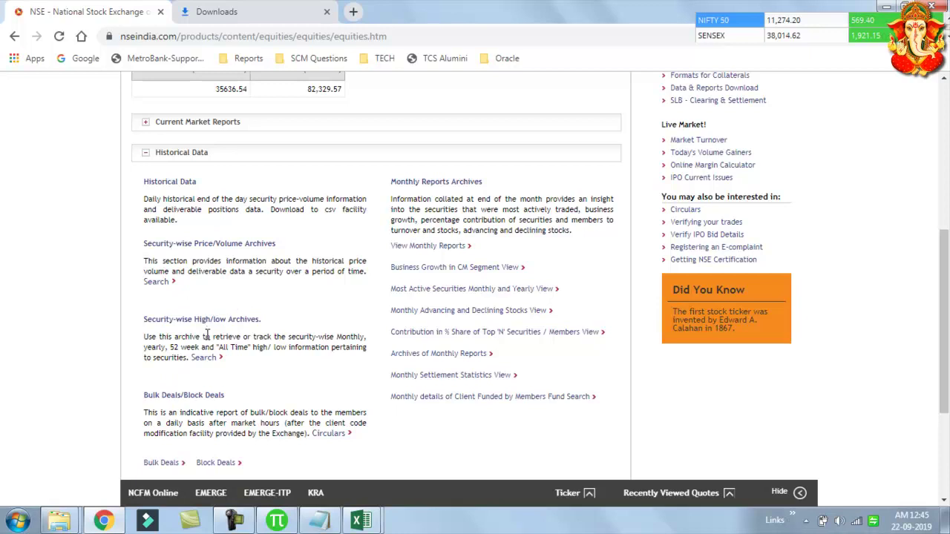
left_click(199, 363)
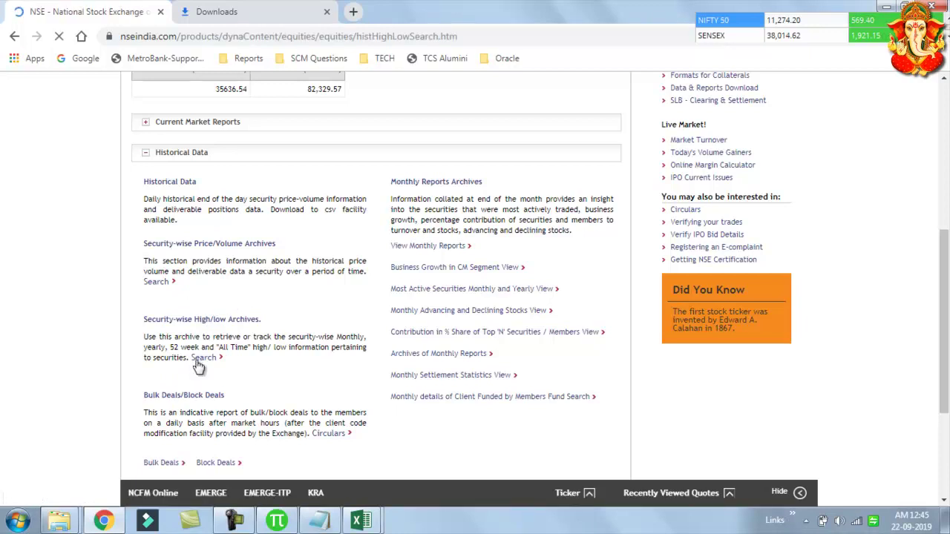
Check the high/low period options, then go to Archives of Daily / Monthly Reports (EQ) via bookmarks
scroll(425, 362, "down", 1)
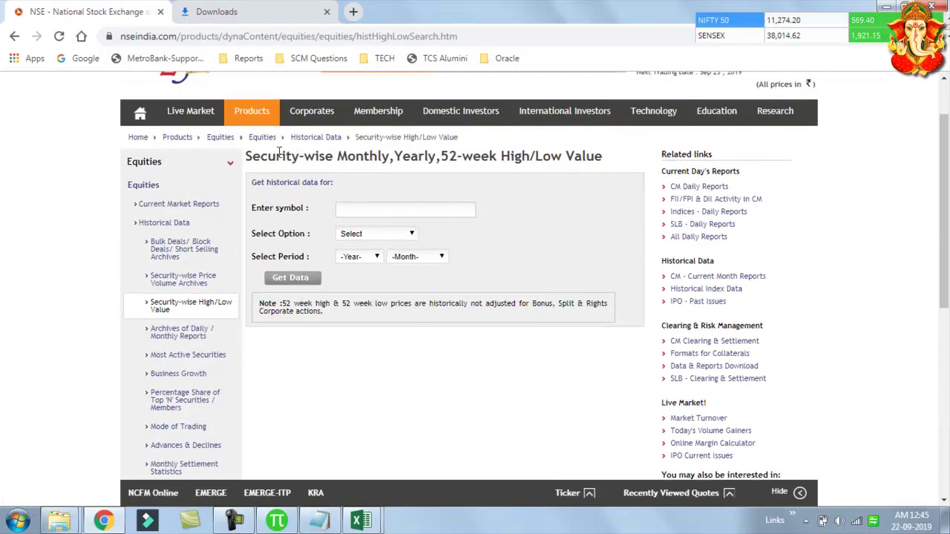
scroll(407, 251, "up", 1)
scroll(407, 250, "down", 1)
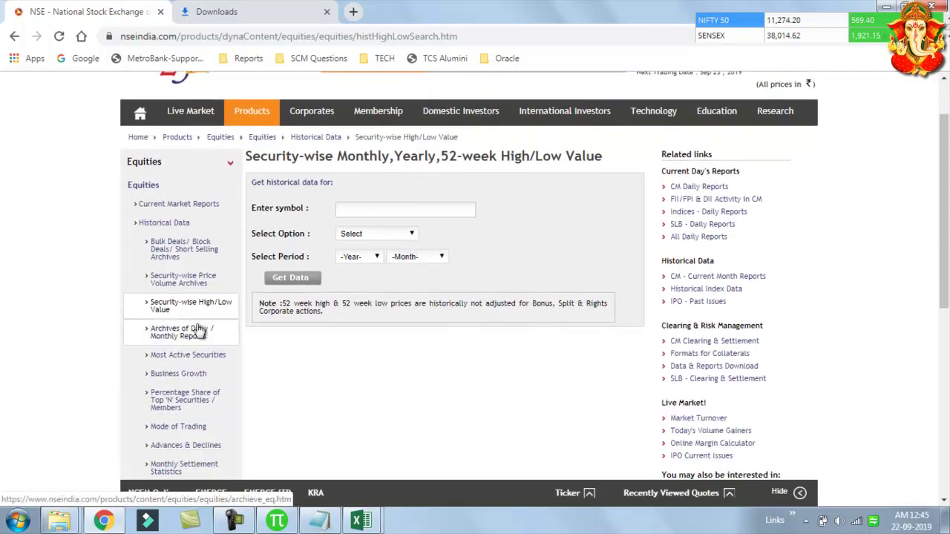
left_click(380, 235)
left_click(362, 378)
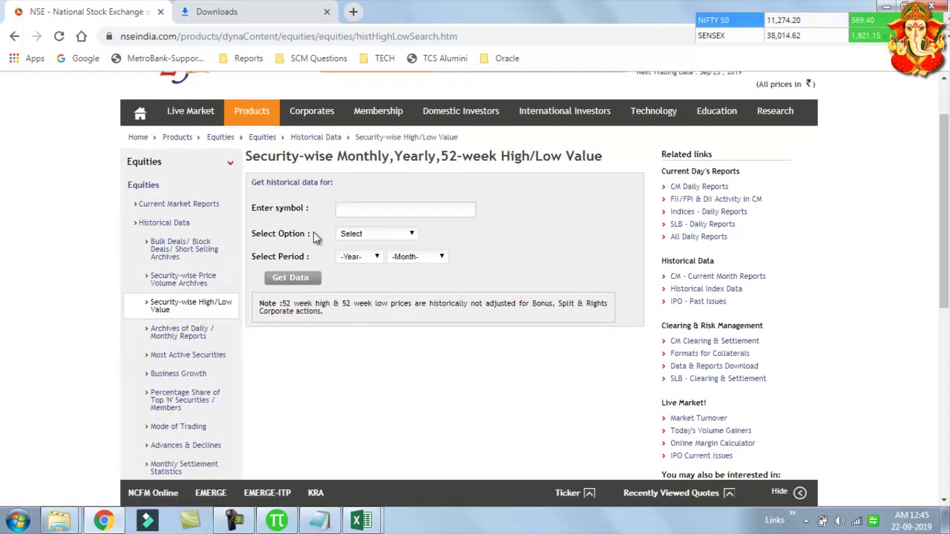
left_click(245, 58)
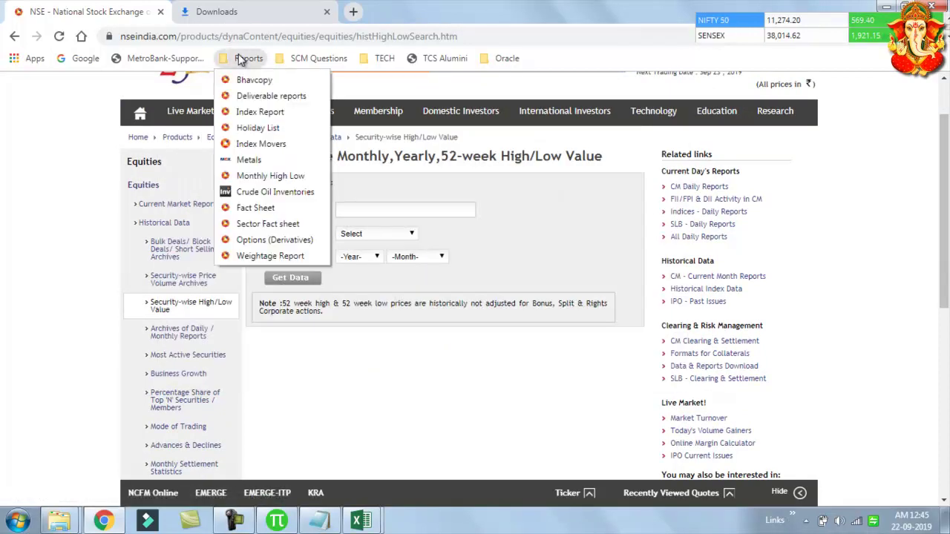
left_click(245, 81)
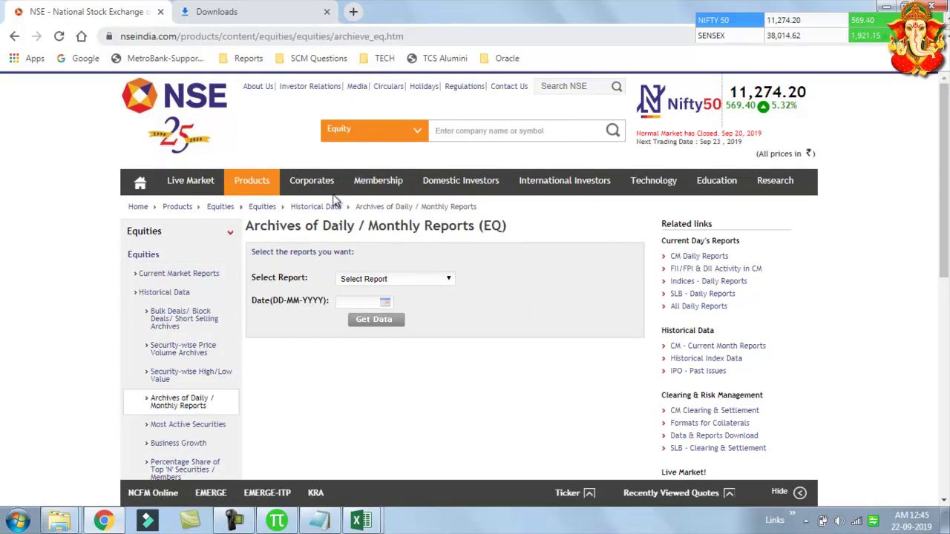
Fetch the EQ Bhavcopy for 20-09-2019 and cancel saving its duplicate zip file
left_click(314, 517)
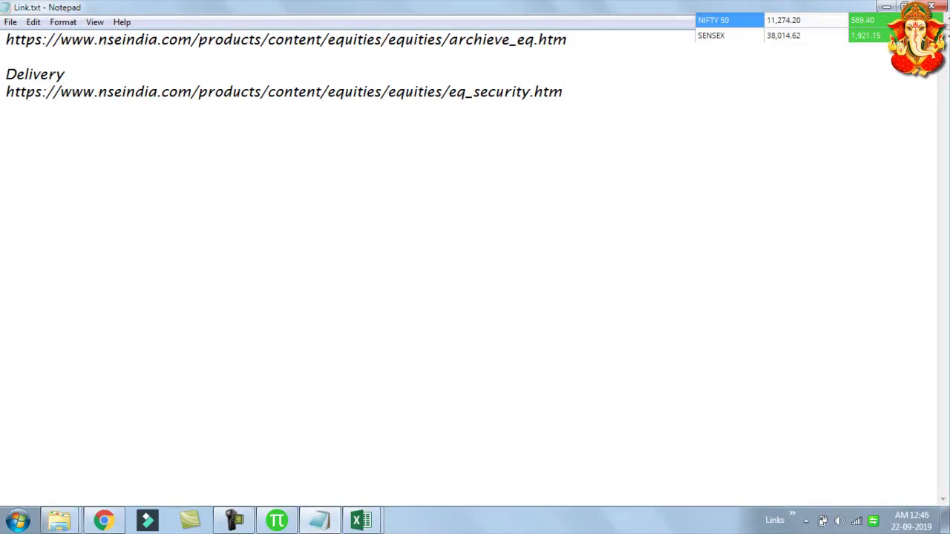
left_click(104, 521)
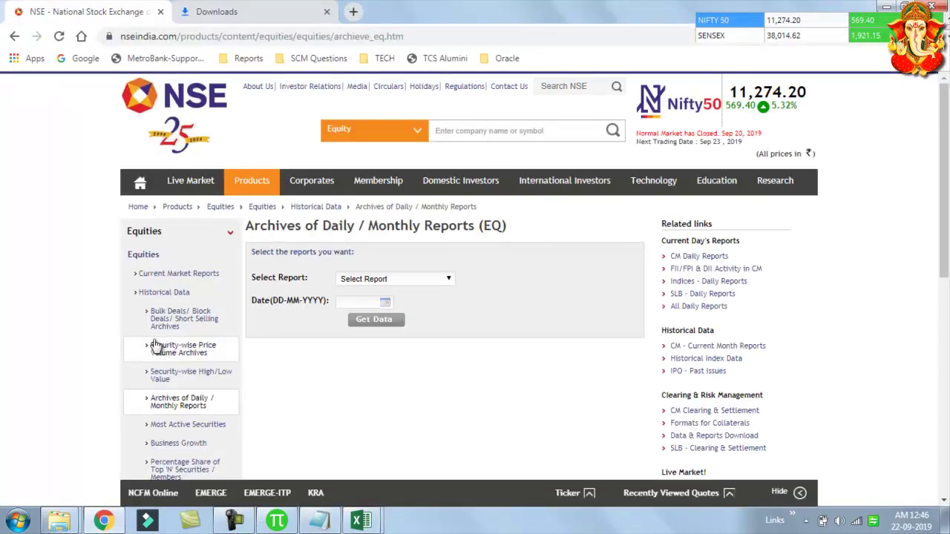
left_click(392, 280)
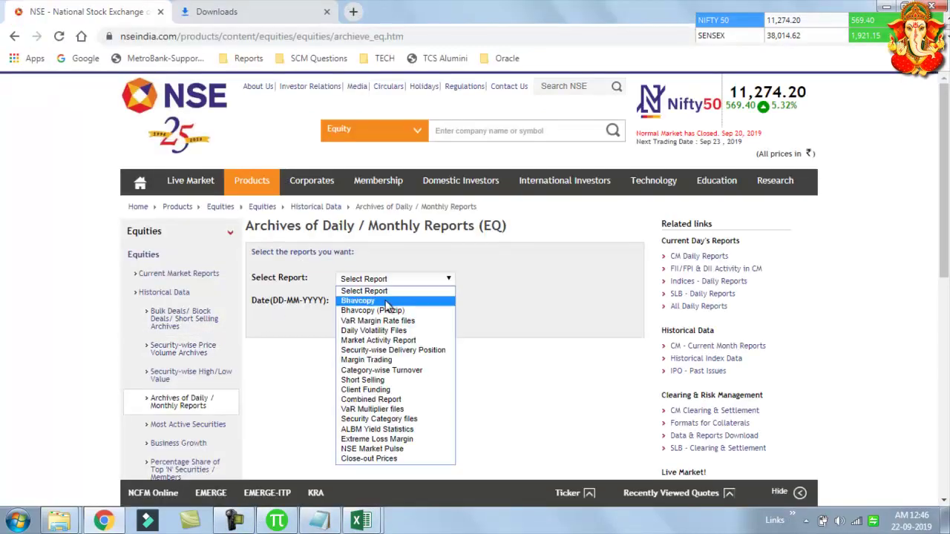
left_click(387, 303)
left_click(386, 304)
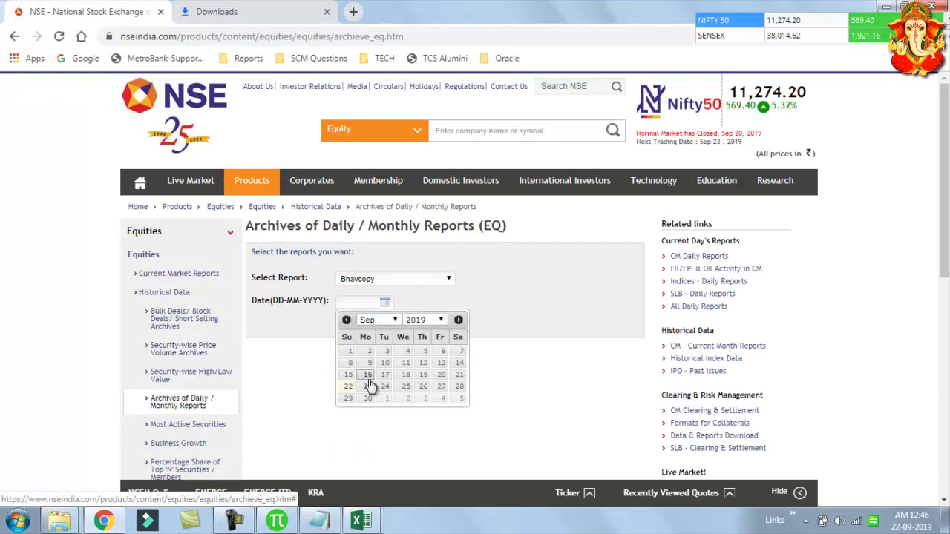
left_click(442, 376)
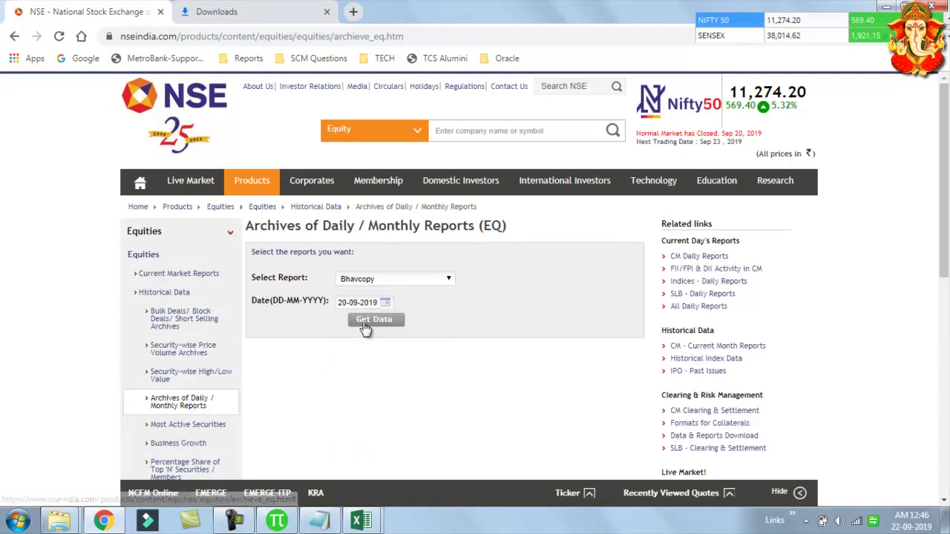
left_click(365, 325)
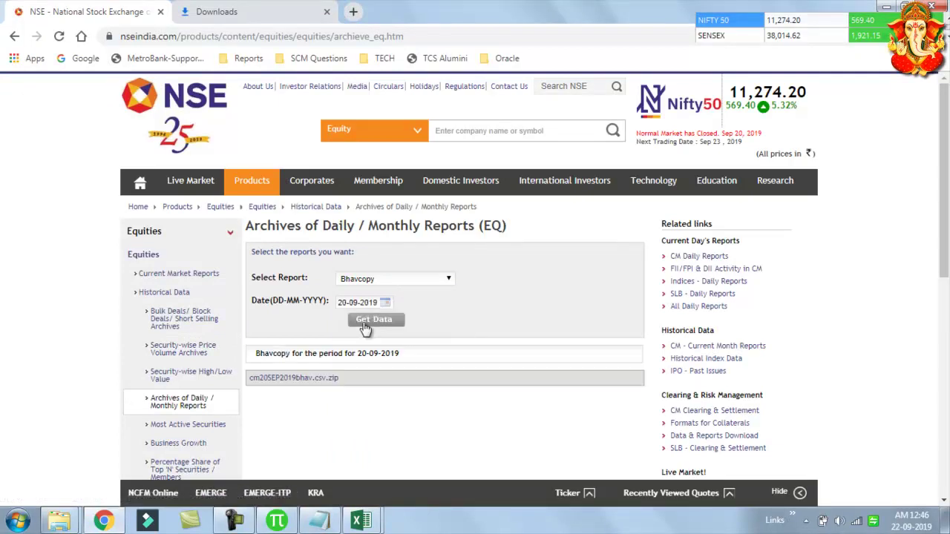
left_click(281, 383)
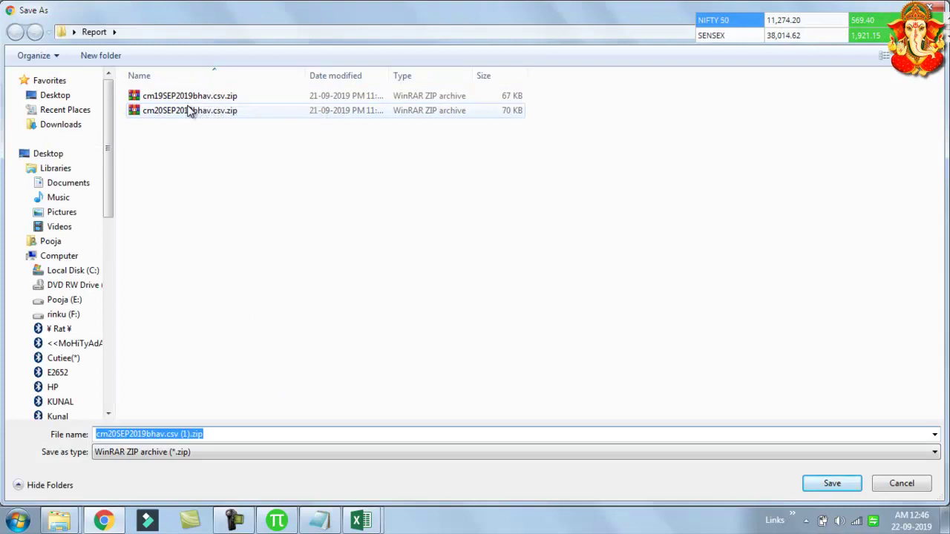
mouse_move(276, 521)
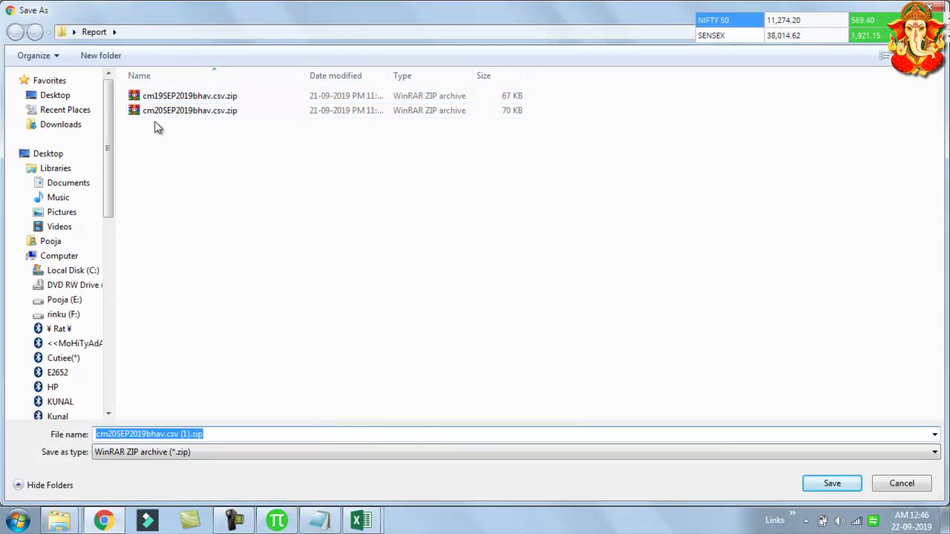
left_click(902, 483)
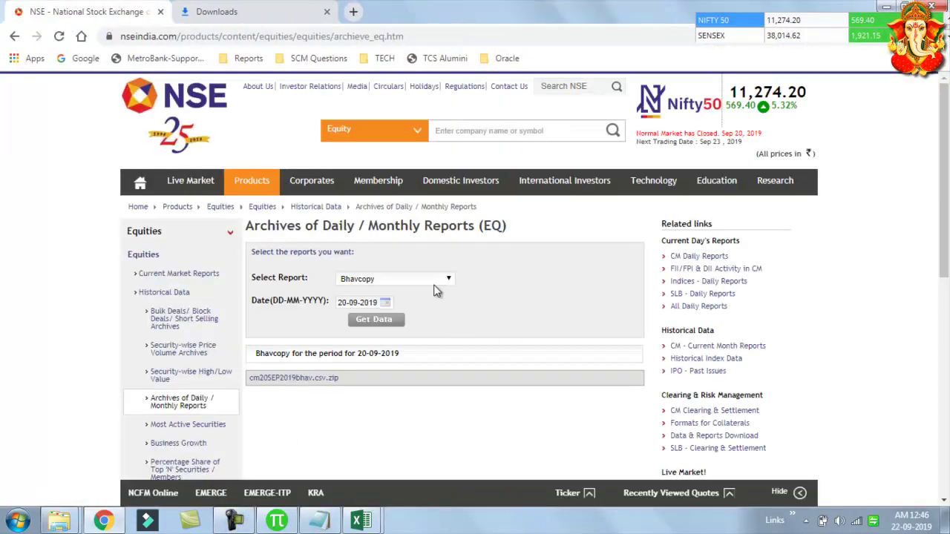
Change the report date to 19-09-2019 and list its Bhavcopy download
left_click(384, 305)
left_click(423, 374)
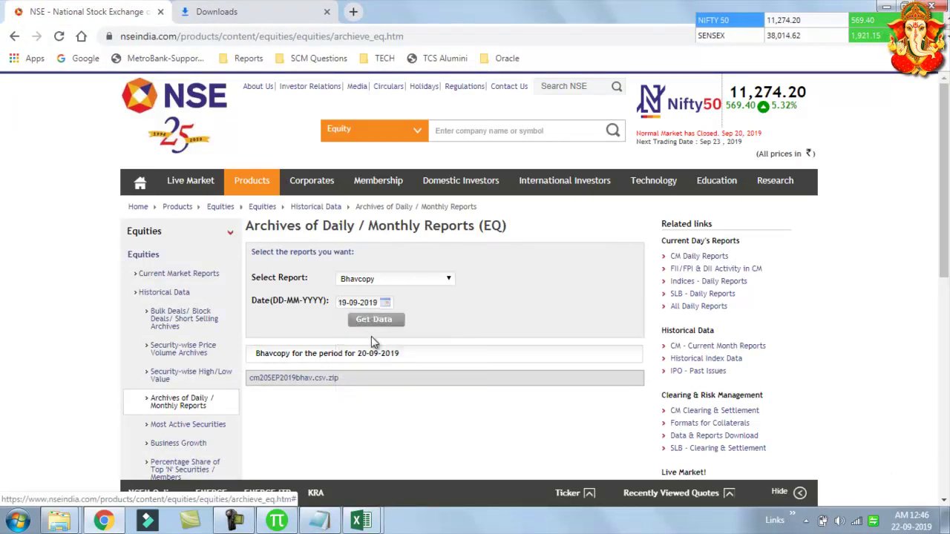
left_click(373, 325)
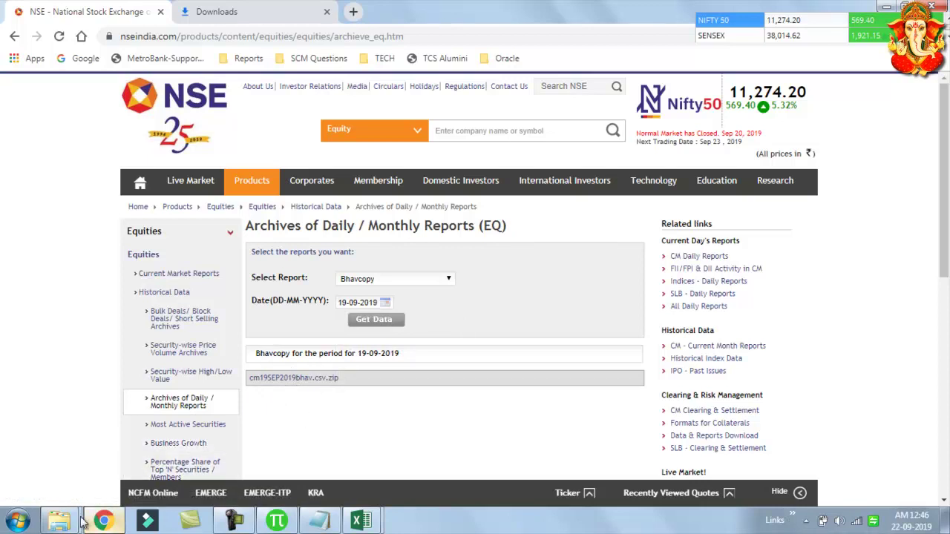
Open New Microsoft Excel Worksheet.xlsx from the Report folder, answering the reopen prompt
mouse_move(63, 522)
left_click(130, 469)
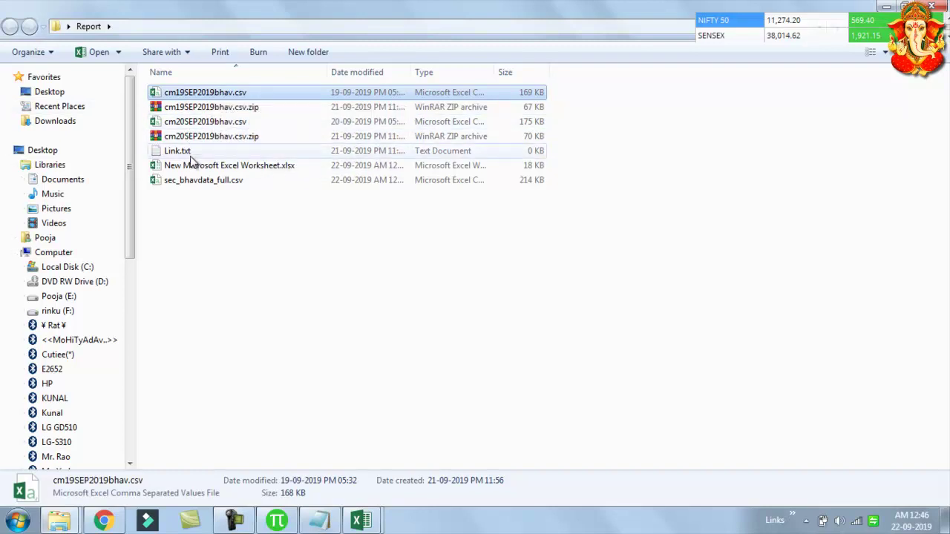
left_click(191, 170)
double_click(190, 172)
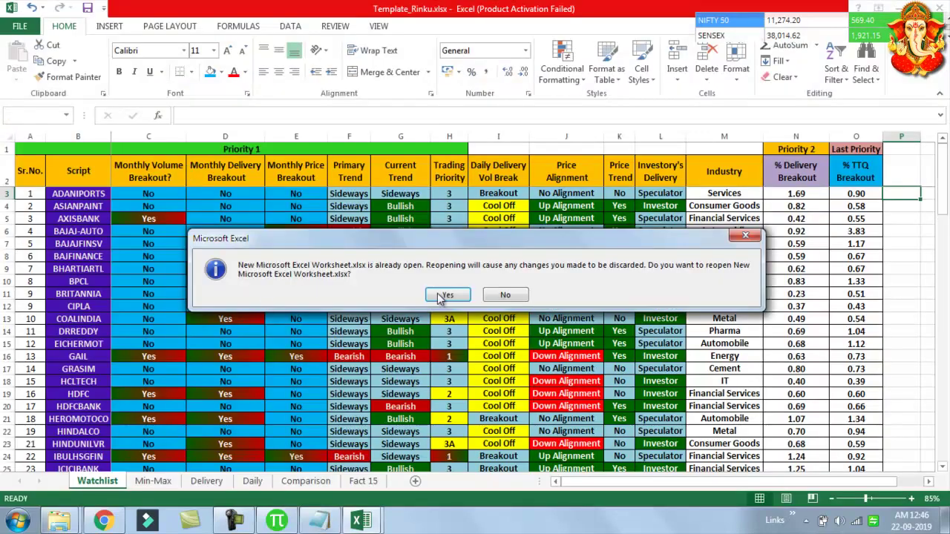
left_click(487, 297)
mouse_move(361, 521)
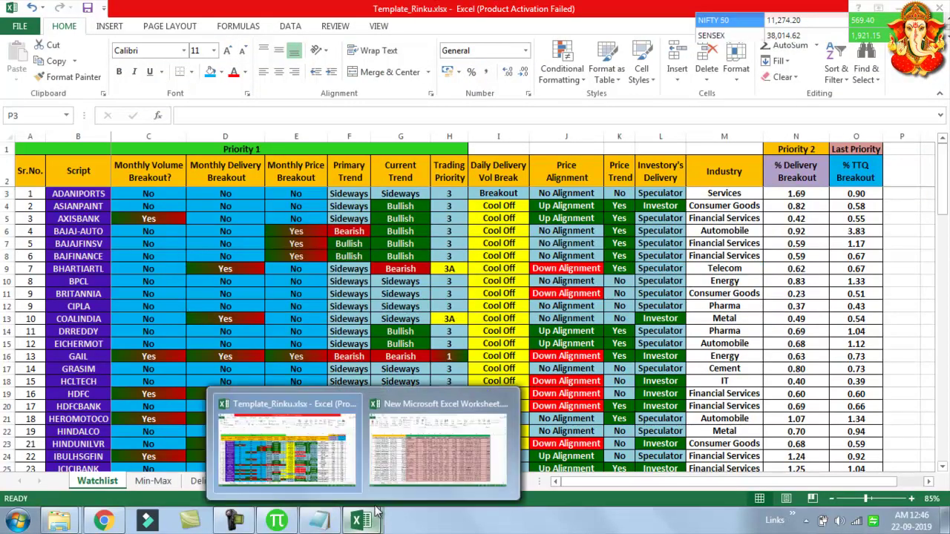
left_click(438, 445)
left_click_drag(716, 484, 612, 483)
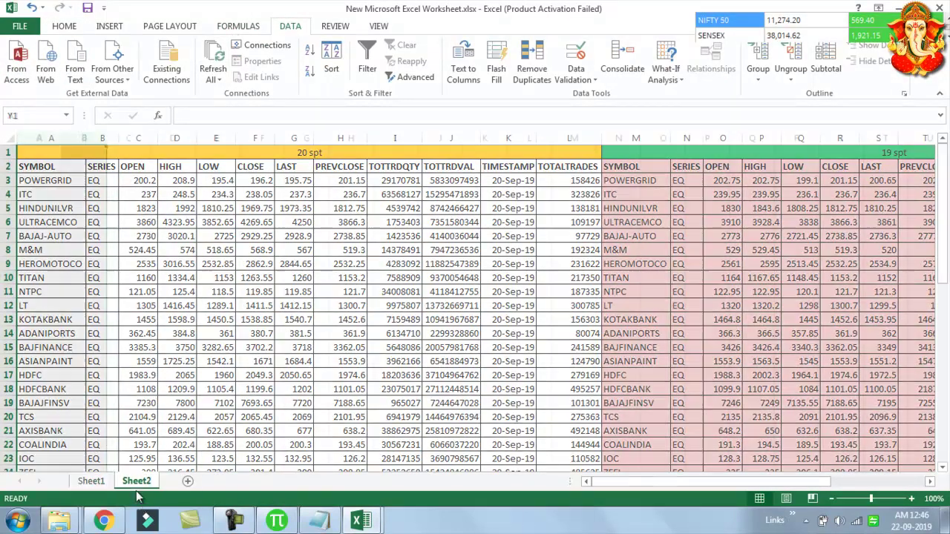
Go to cell A1 on the blank Sheet2 of New Microsoft Excel Worksheet.xlsx
left_click(136, 483)
left_click(153, 250)
left_click(90, 479)
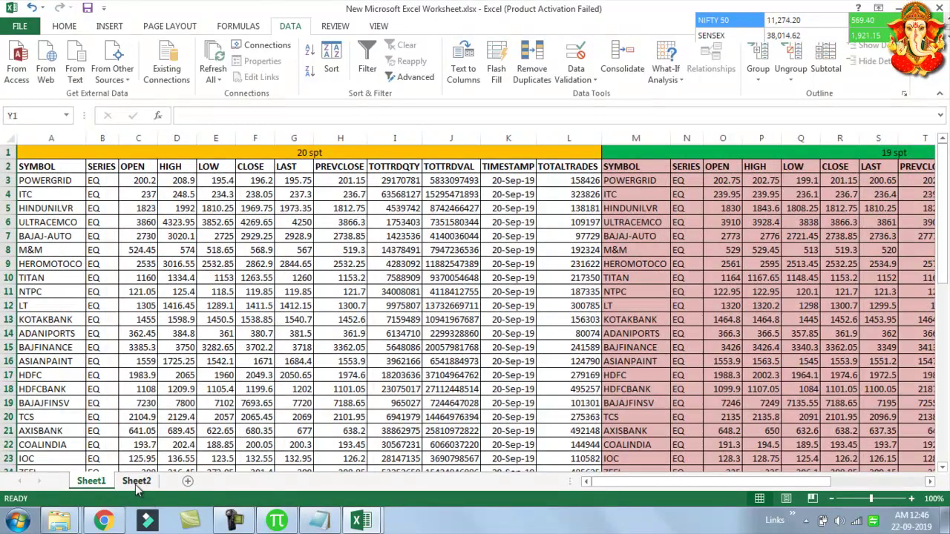
left_click(136, 480)
left_click(36, 158)
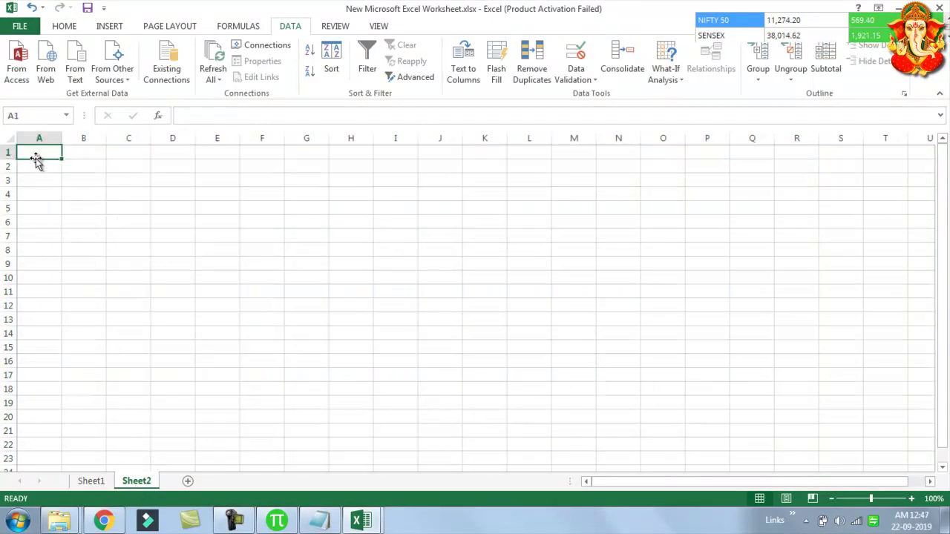
Open cm19SEP2019bhav.csv from the Report folder and add a new blank sheet to it
left_click(362, 522)
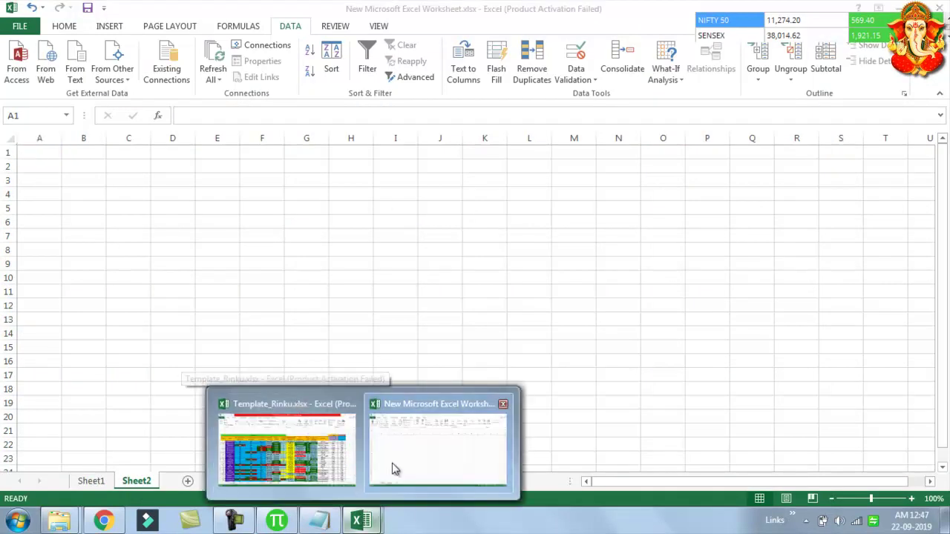
left_click(393, 468)
left_click(60, 521)
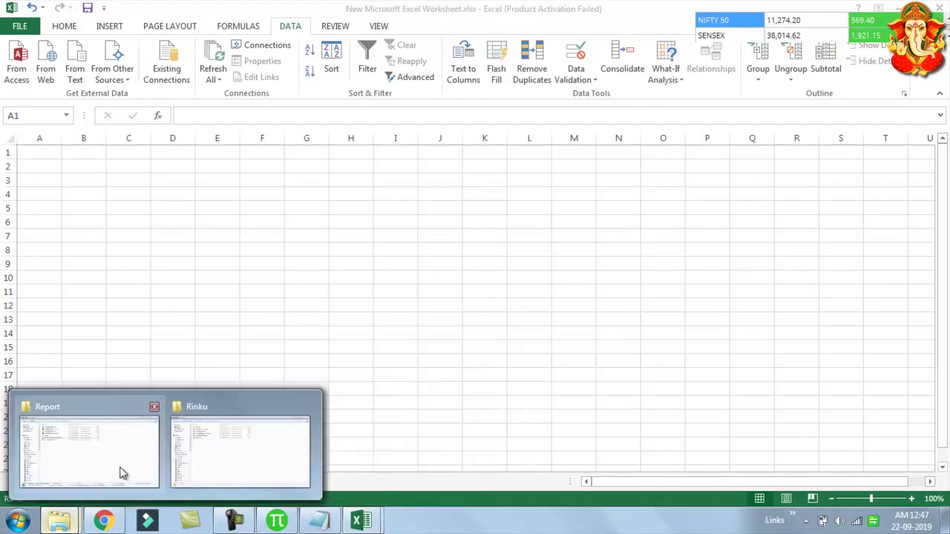
left_click(124, 474)
double_click(197, 95)
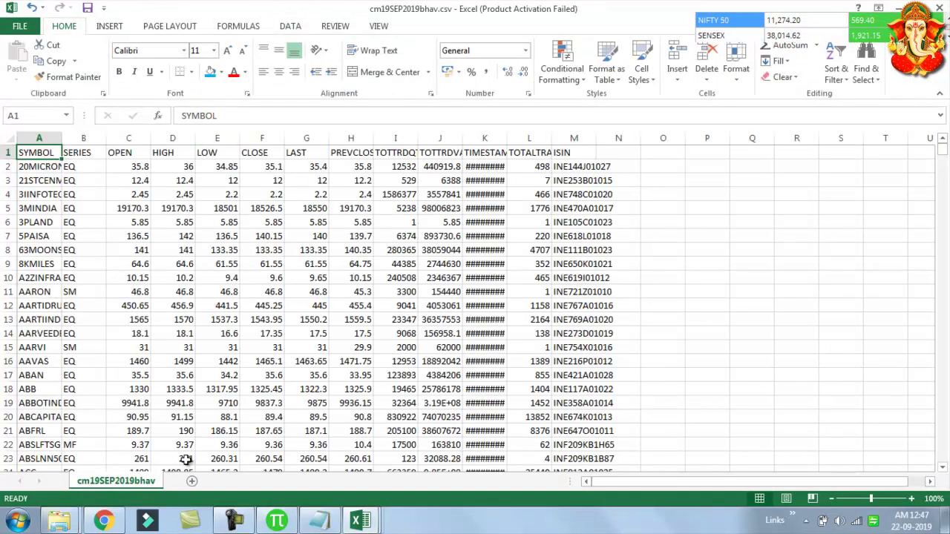
left_click(191, 483)
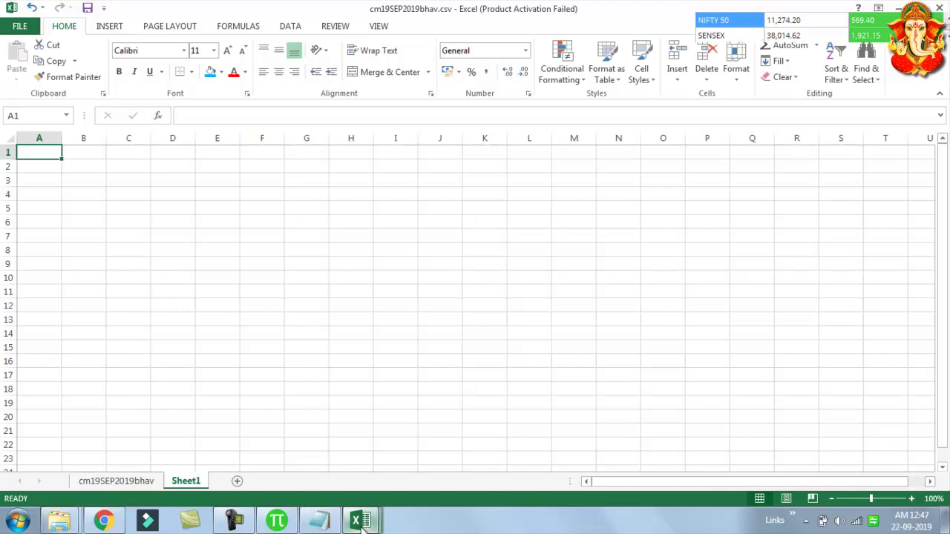
Bring up the Delivery sheet of Template_Rinku.xlsx
left_click(360, 521)
left_click(192, 432)
left_click(207, 481)
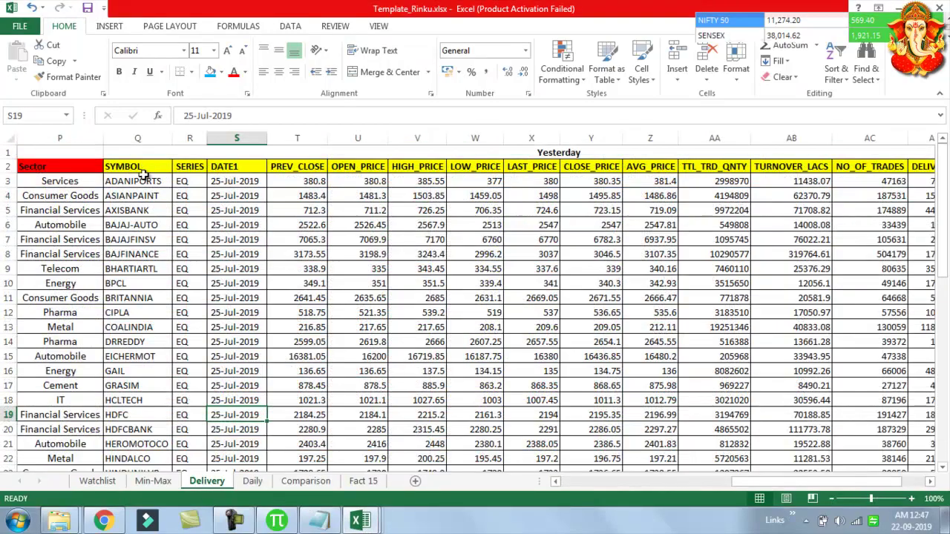
Copy the 51 symbols from Q2 down on the Delivery sheet into A1 of cm19SEP2019bhav.csv's Sheet1
left_click(143, 166)
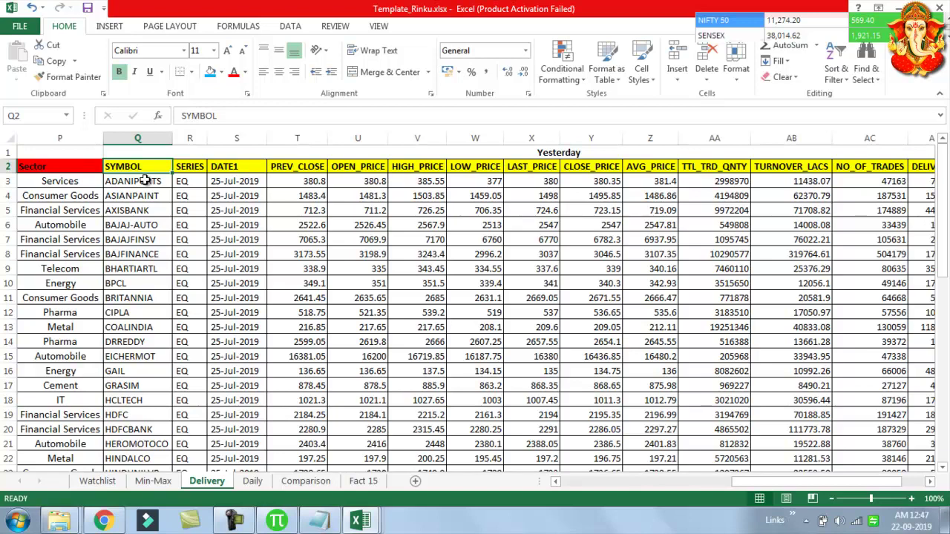
key("ctrl+shift+Down")
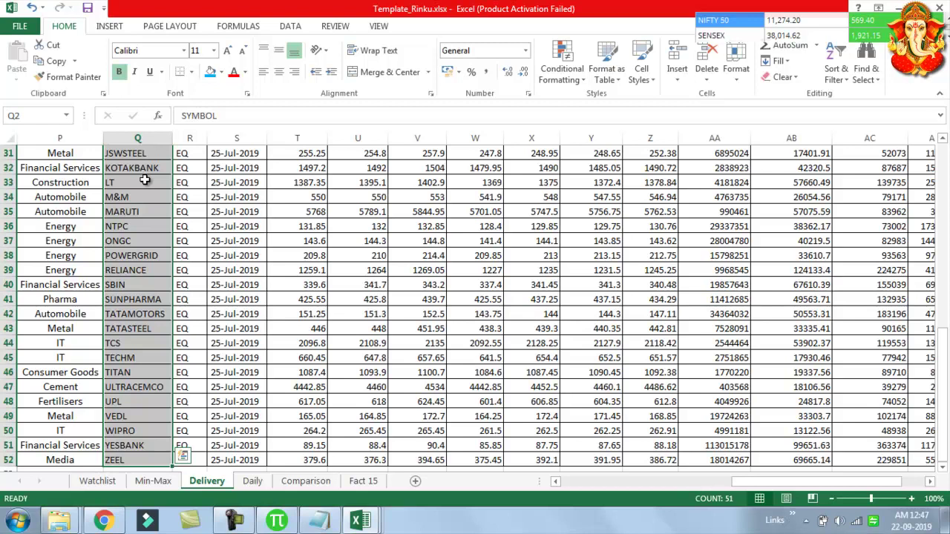
key("ctrl+c")
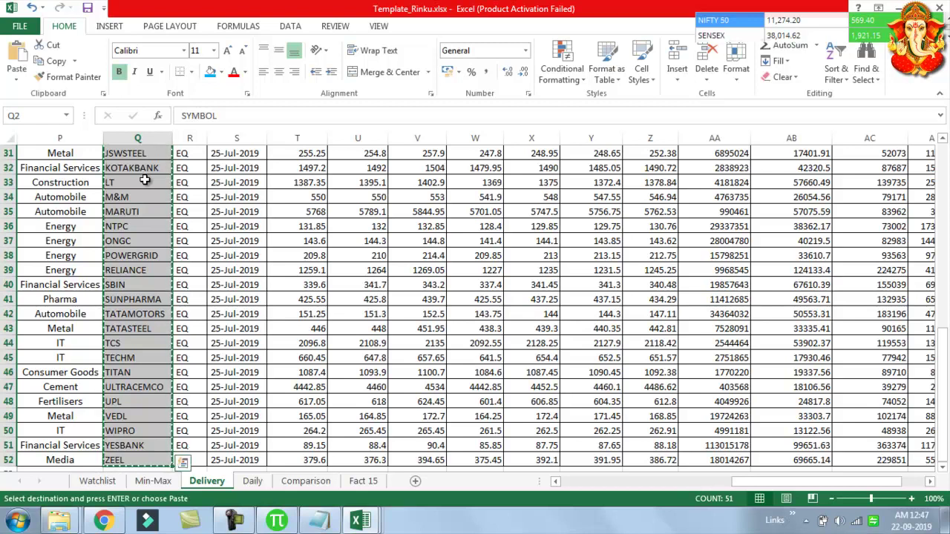
mouse_move(360, 521)
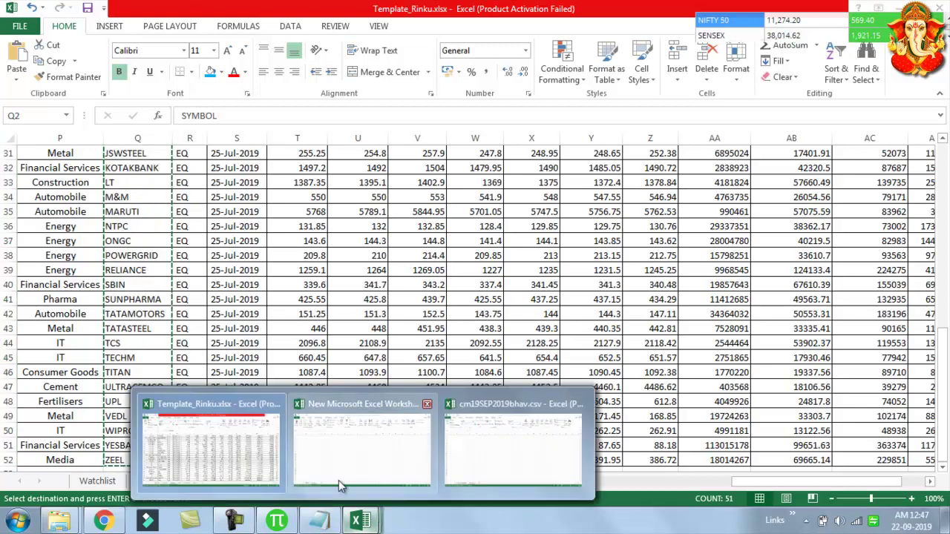
left_click(343, 481)
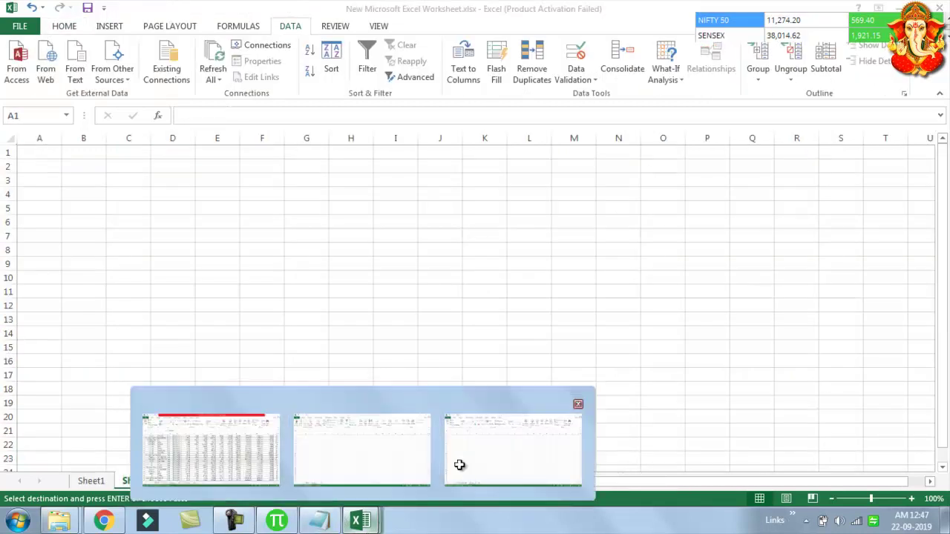
left_click(458, 467)
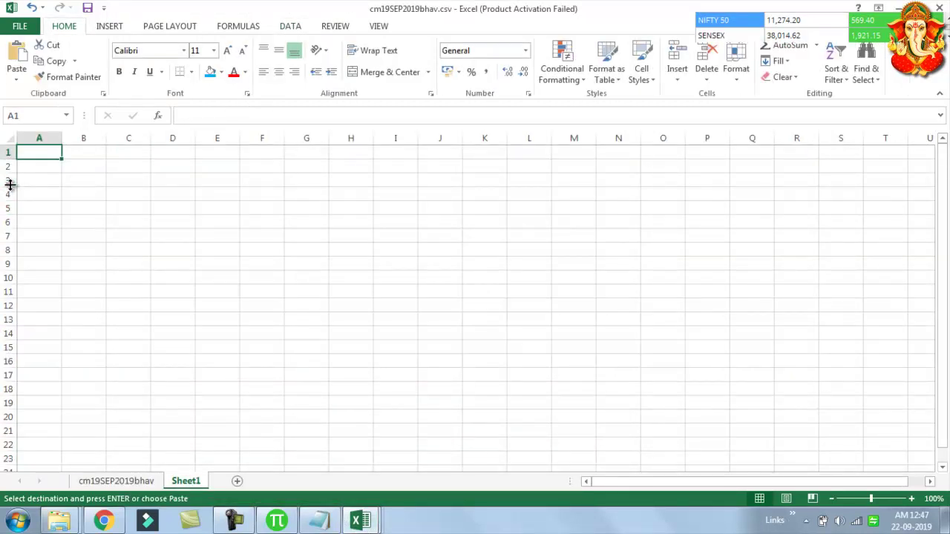
key("ctrl+v")
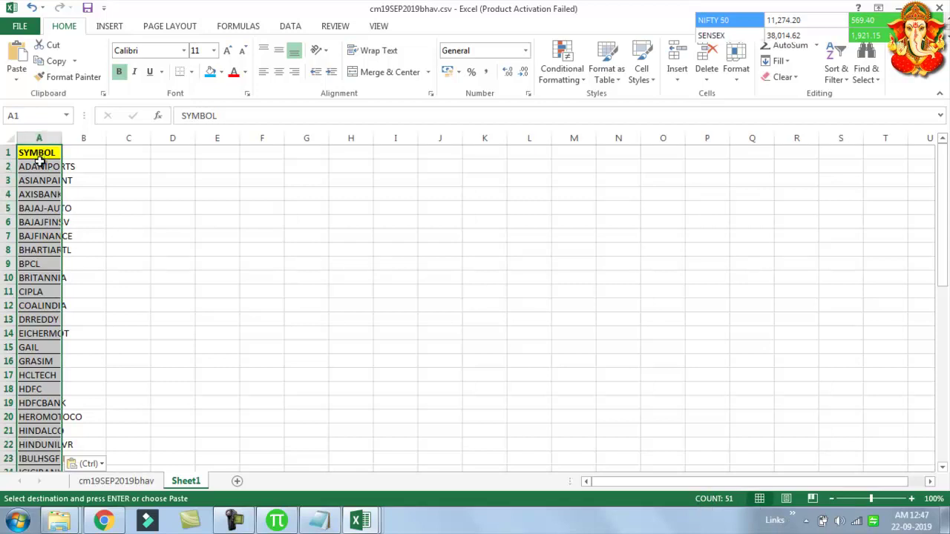
left_click(39, 153)
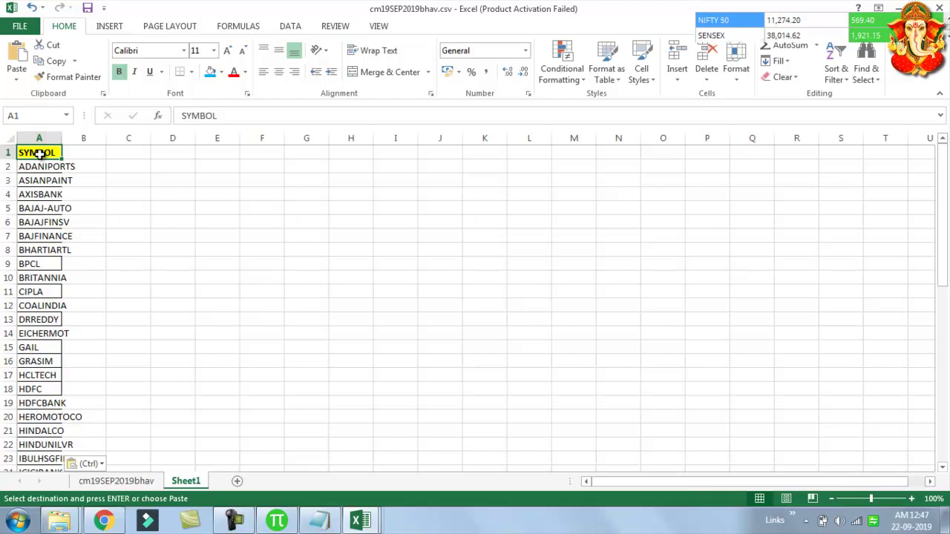
On the cm19SEP2019bhav sheet, widen column M to fit the ISIN values and select N2
left_click(138, 483)
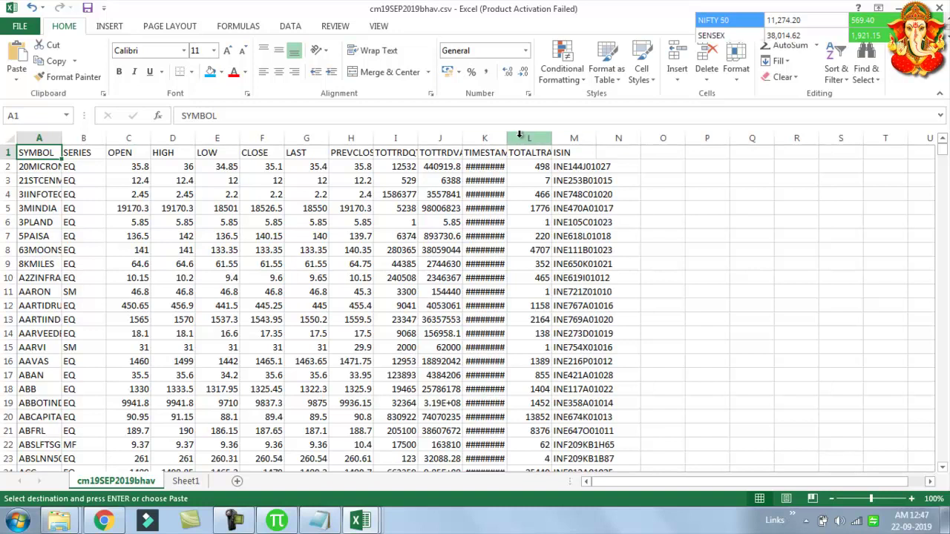
double_click(596, 136)
left_click(645, 169)
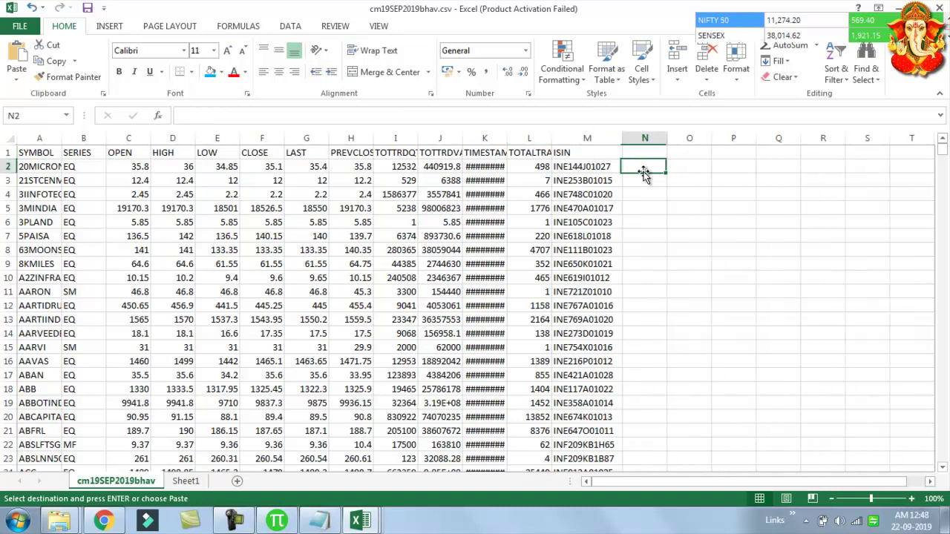
left_click(587, 155)
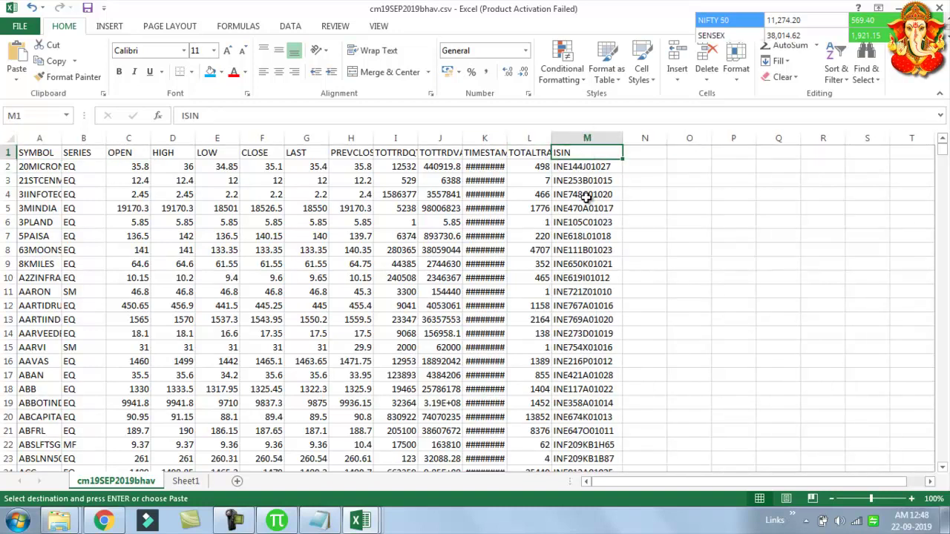
left_click(659, 168)
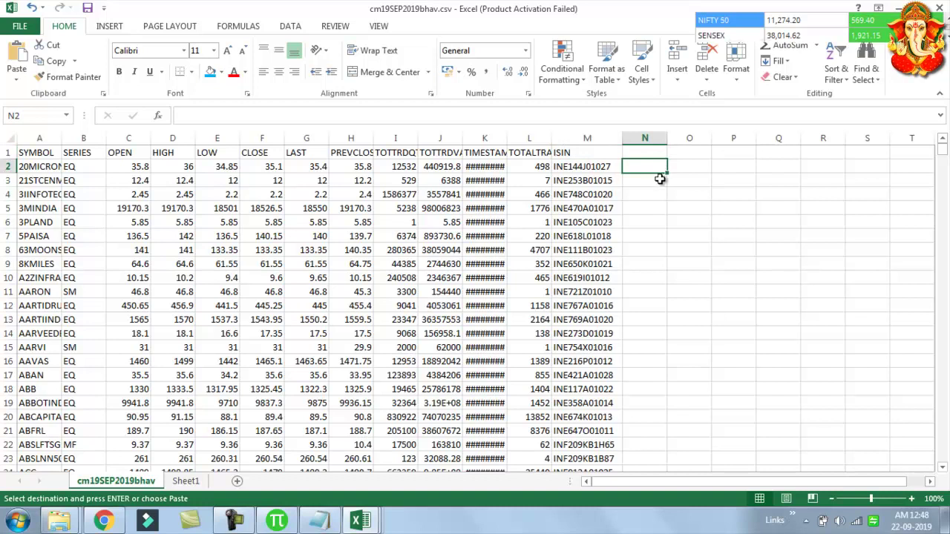
Start a formula in N2, then cancel the SUM function picked by mistake
type("=")
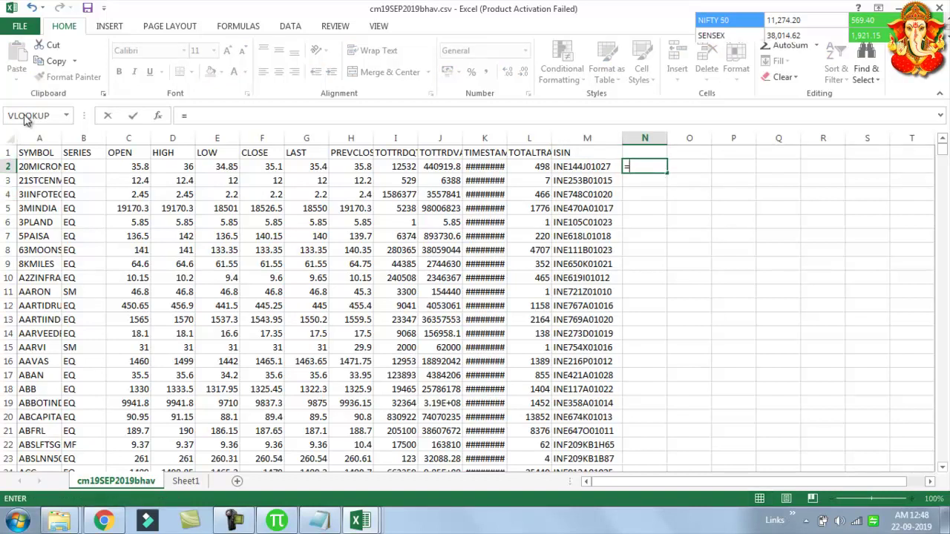
left_click(67, 116)
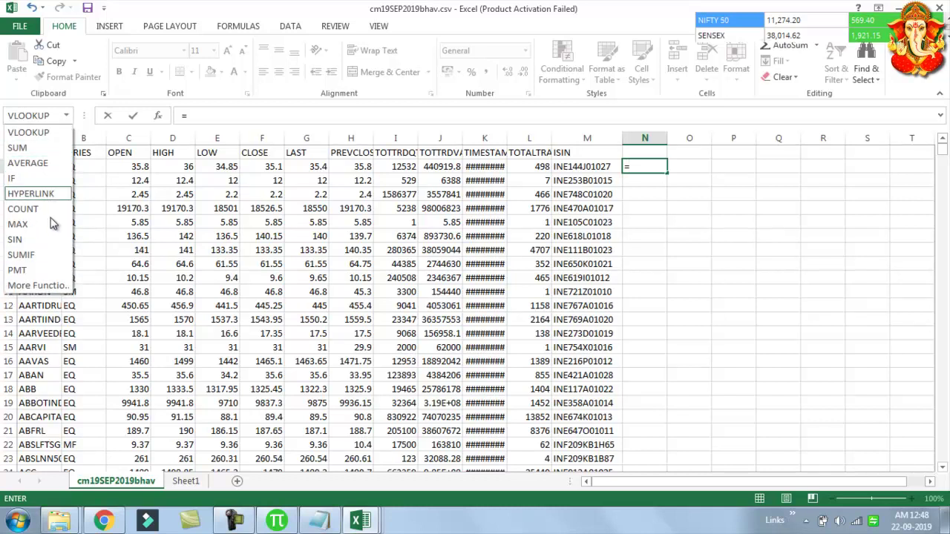
left_click(45, 147)
left_click(815, 431)
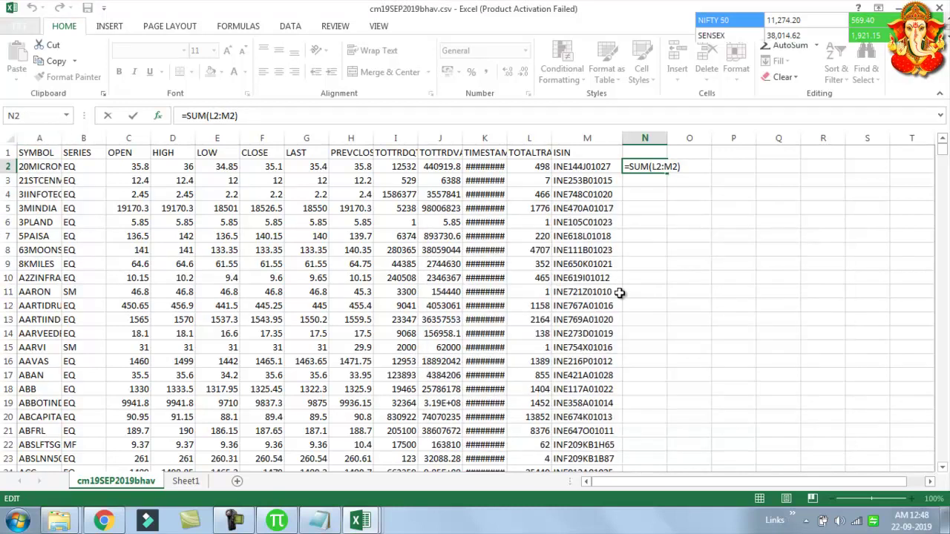
key("Escape")
Find VLOOKUP through More Functions and insert it into N2 with empty arguments
type("=")
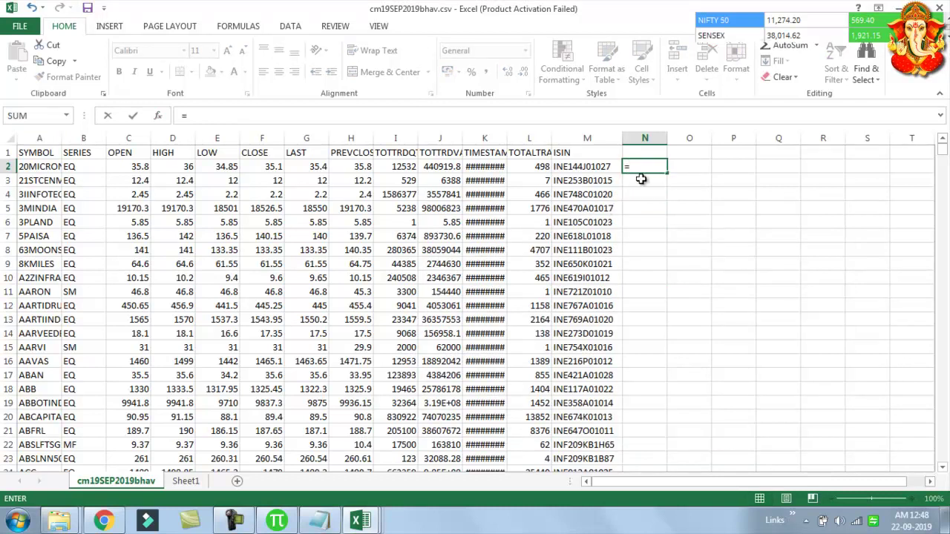
left_click(66, 117)
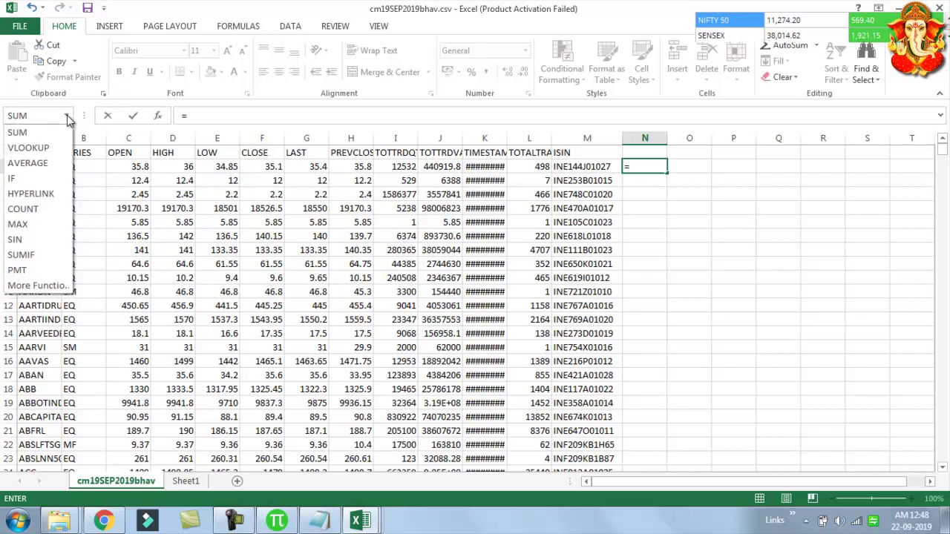
left_click(35, 286)
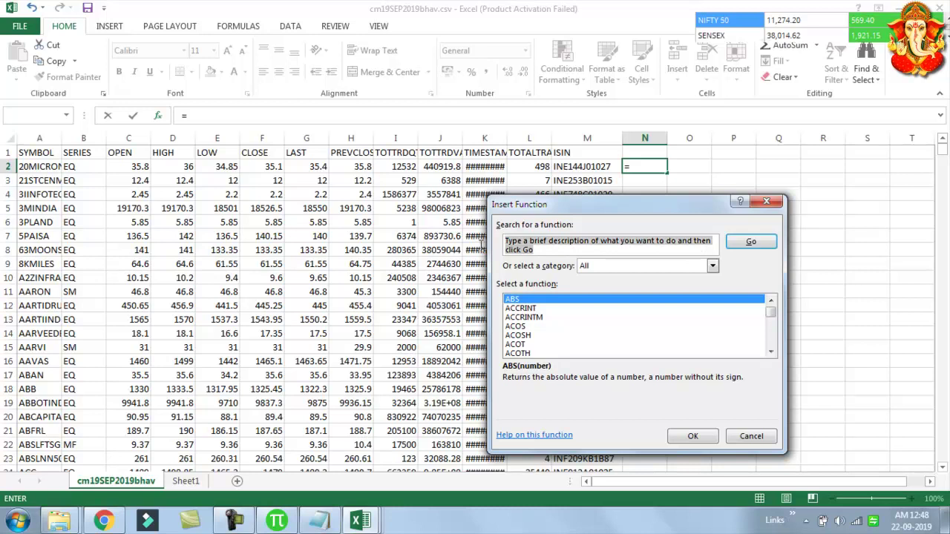
key("BackSpace")
type("vlookup")
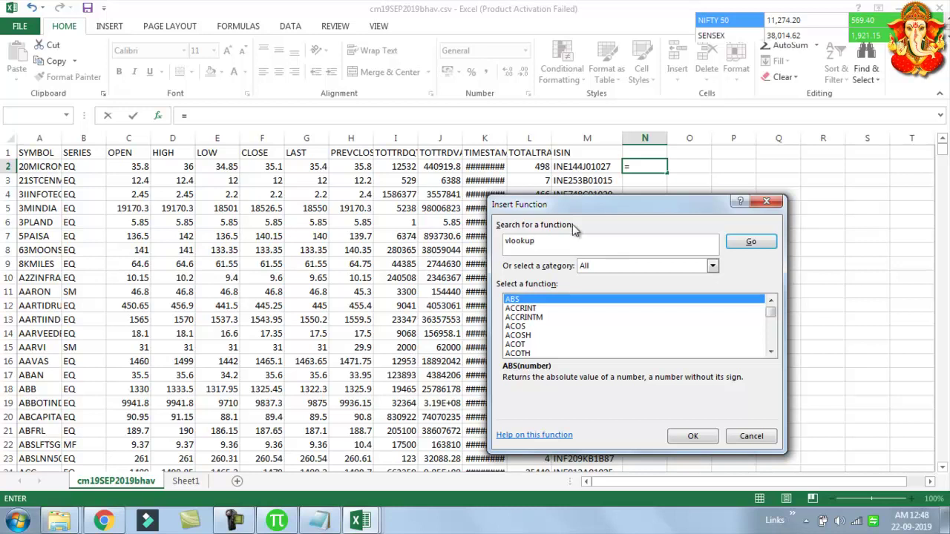
left_click(764, 247)
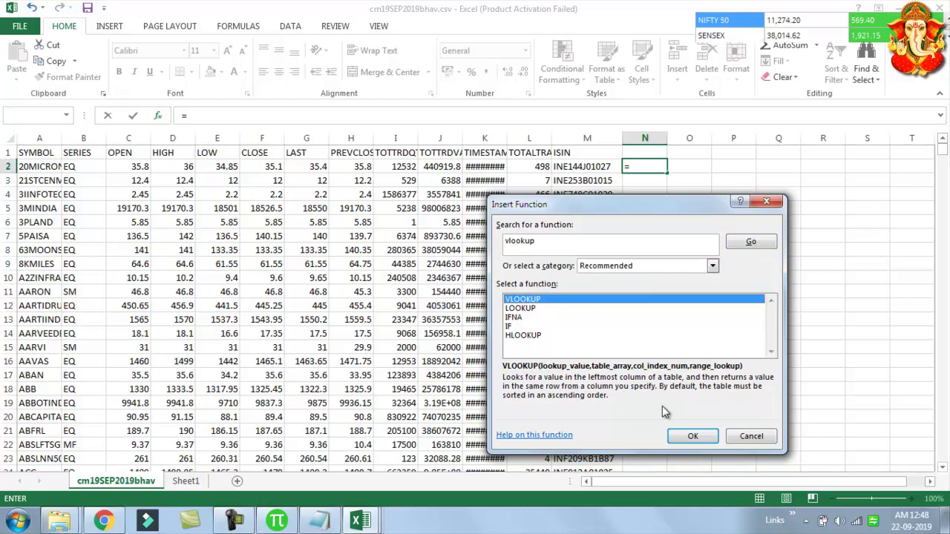
left_click(692, 437)
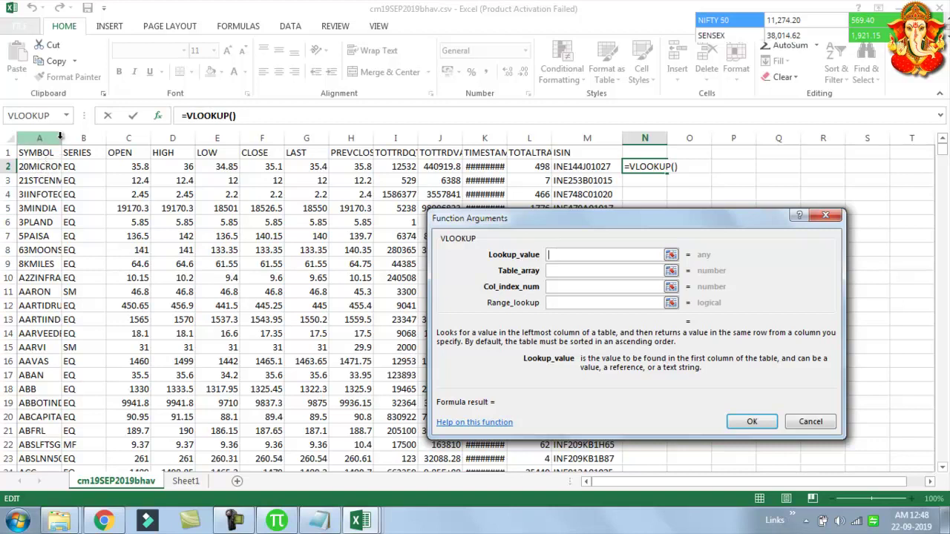
Complete N2 as =VLOOKUP(A2,Sheet1!A:A,1,0), which returns #N/A
left_click(45, 167)
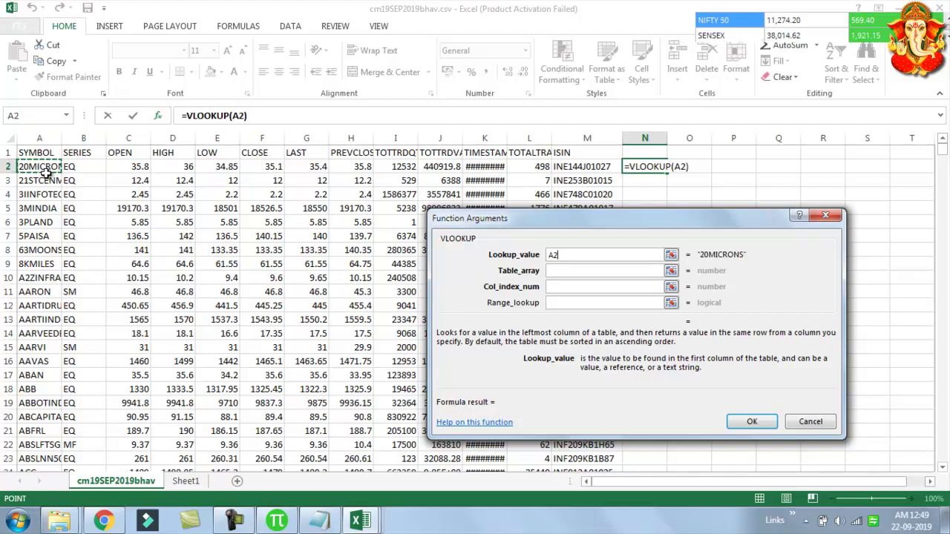
key("Tab")
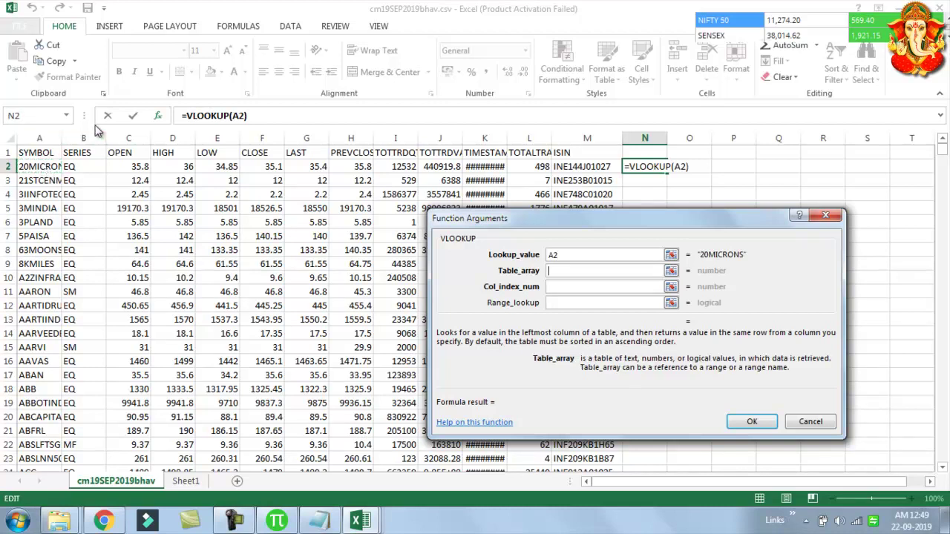
left_click(186, 481)
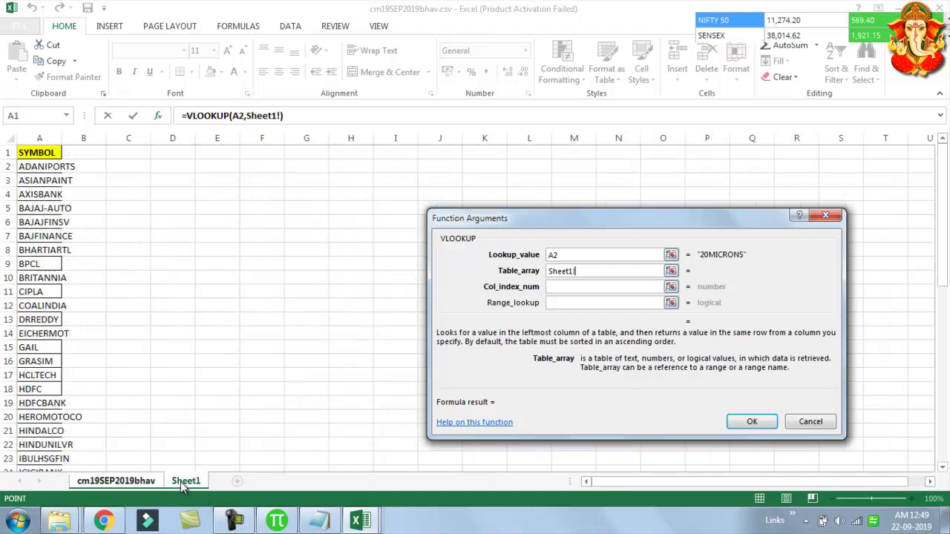
left_click(36, 134)
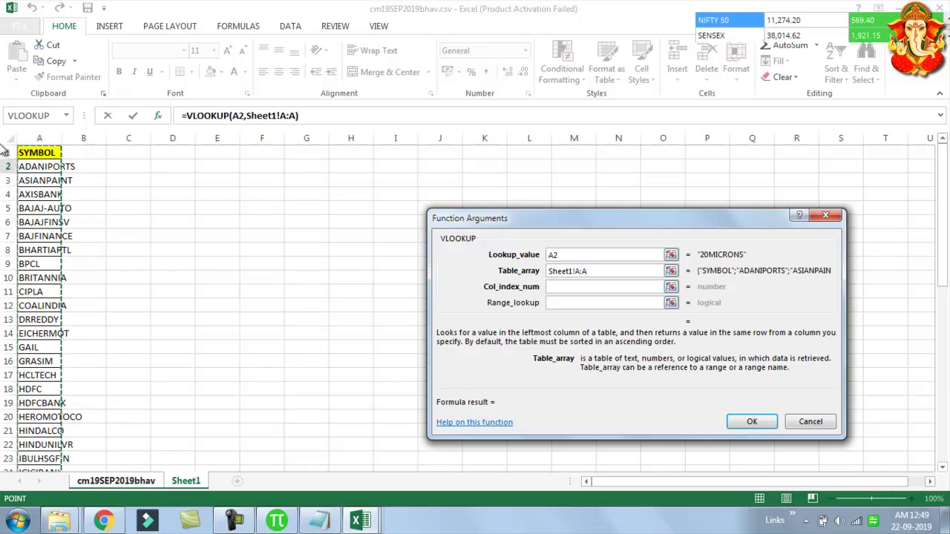
left_click(37, 131)
left_click(50, 132)
key("Tab")
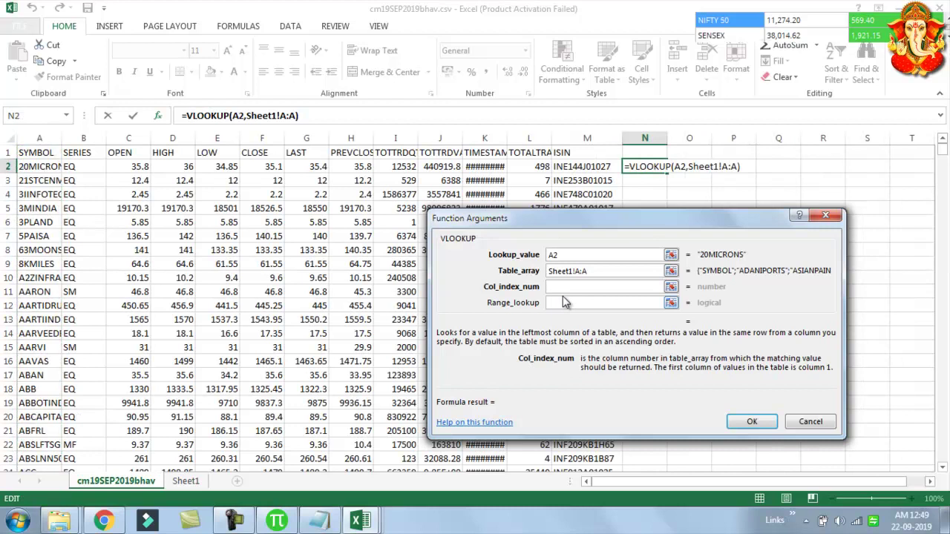
type("1")
left_click(564, 302)
type("0")
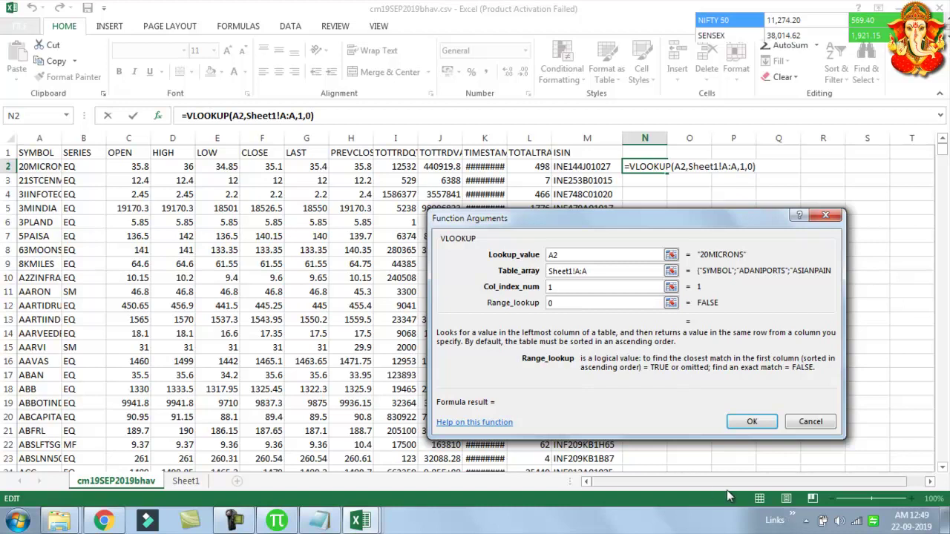
left_click(752, 421)
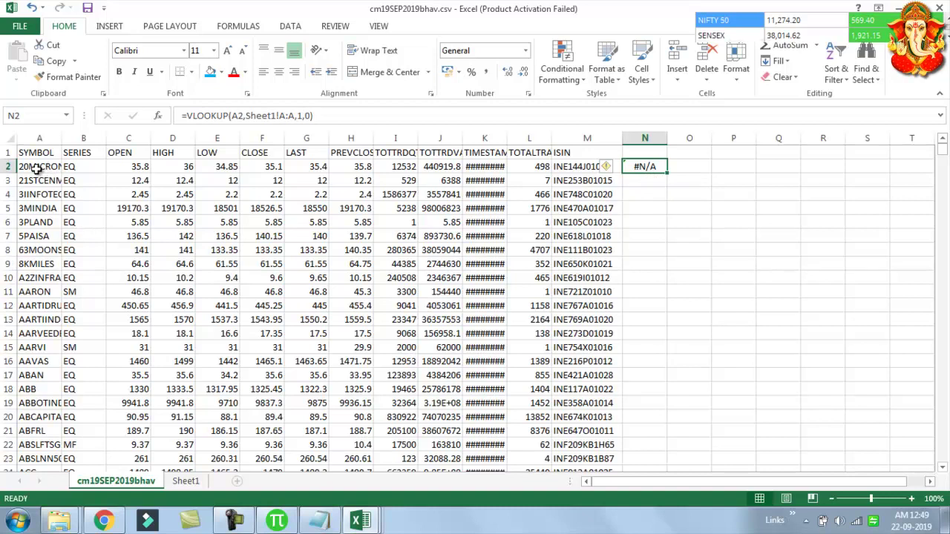
Fill N2's VLOOKUP down column N and scan the mostly #N/A results
left_click(181, 482)
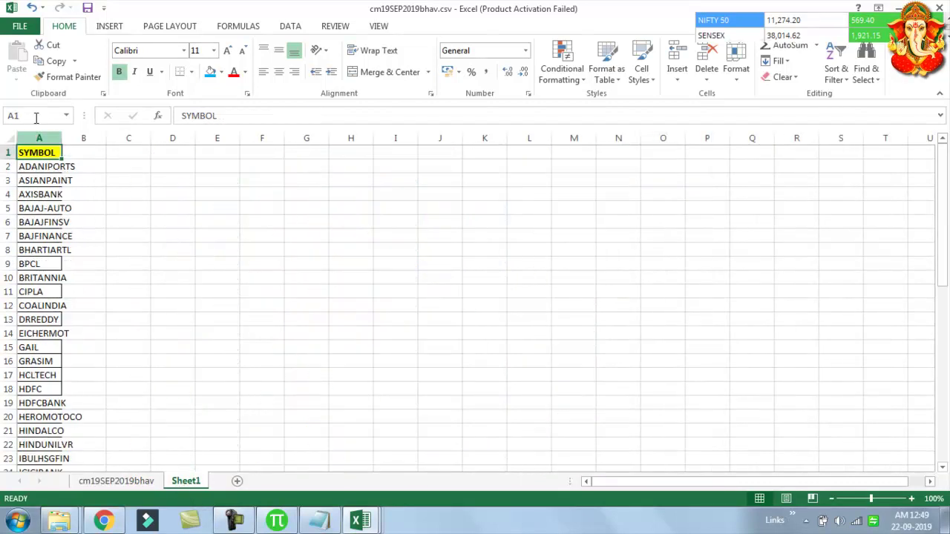
left_click(103, 483)
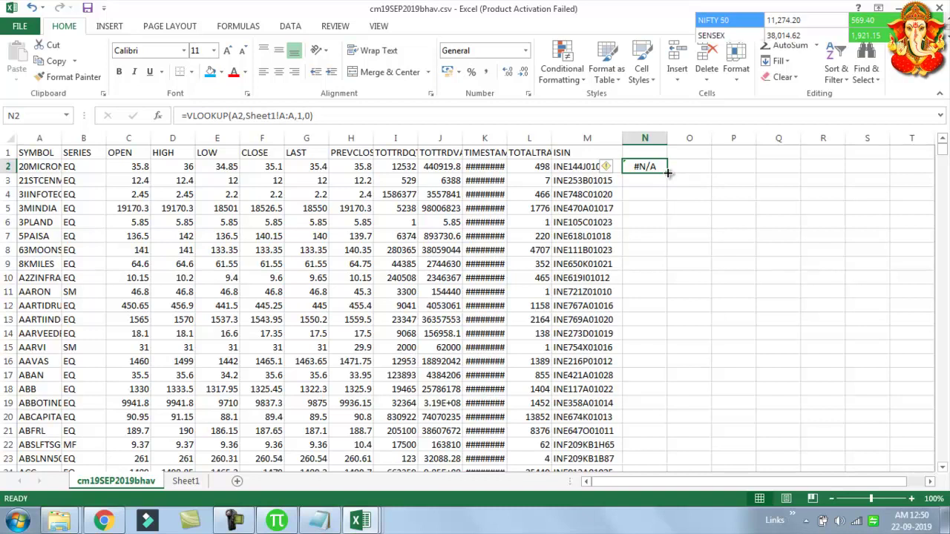
double_click(667, 173)
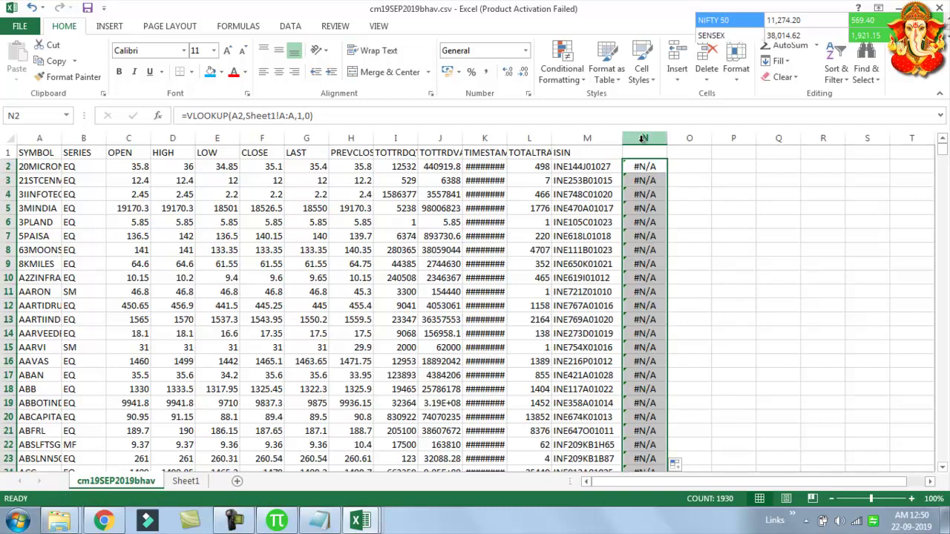
scroll(658, 295, "down", 4)
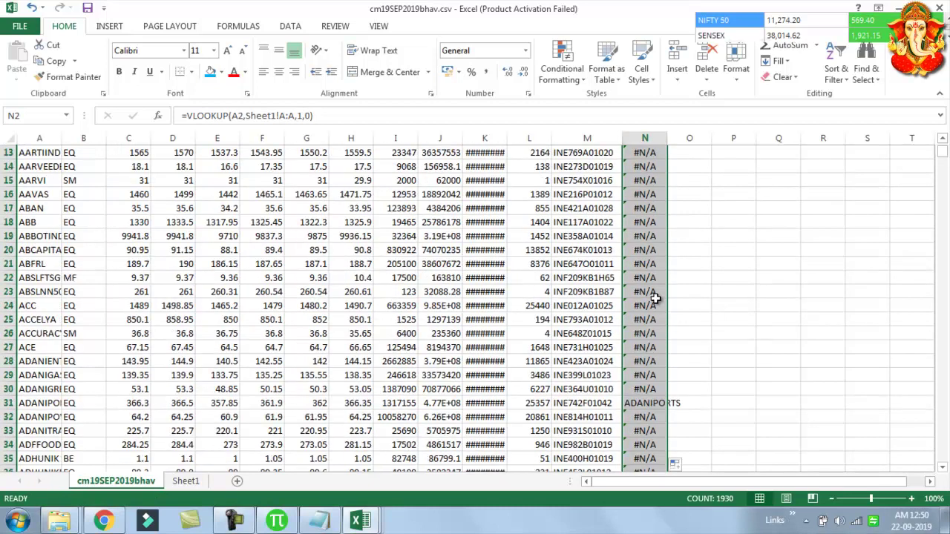
scroll(657, 295, "down", 12)
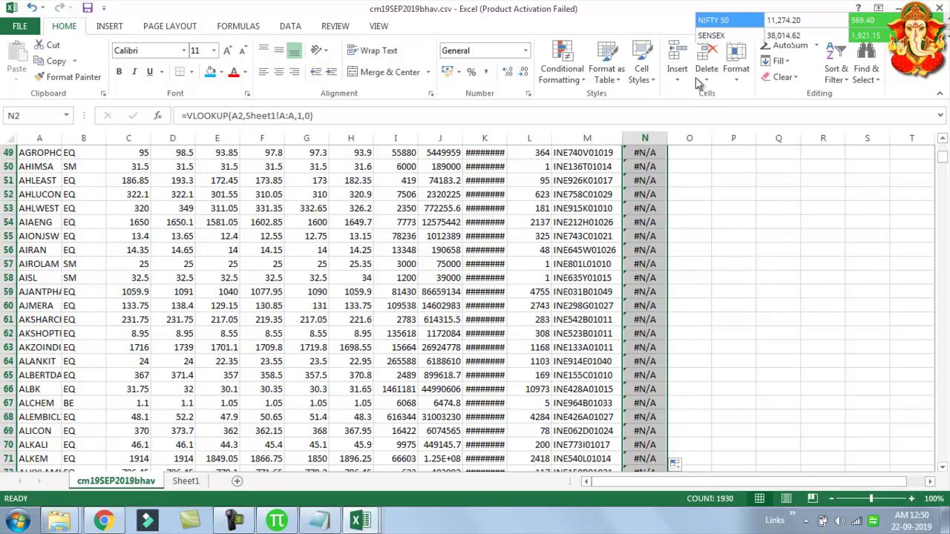
scroll(658, 364, "up", 6)
scroll(658, 364, "up", 7)
scroll(658, 364, "up", 3)
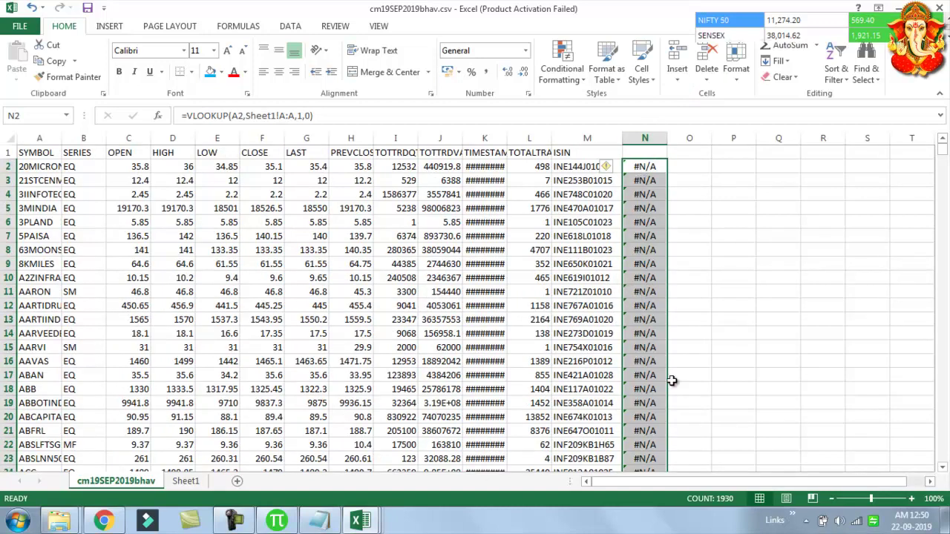
scroll(668, 380, "down", 4)
scroll(664, 378, "up", 2)
scroll(662, 373, "up", 2)
scroll(657, 368, "down", 5)
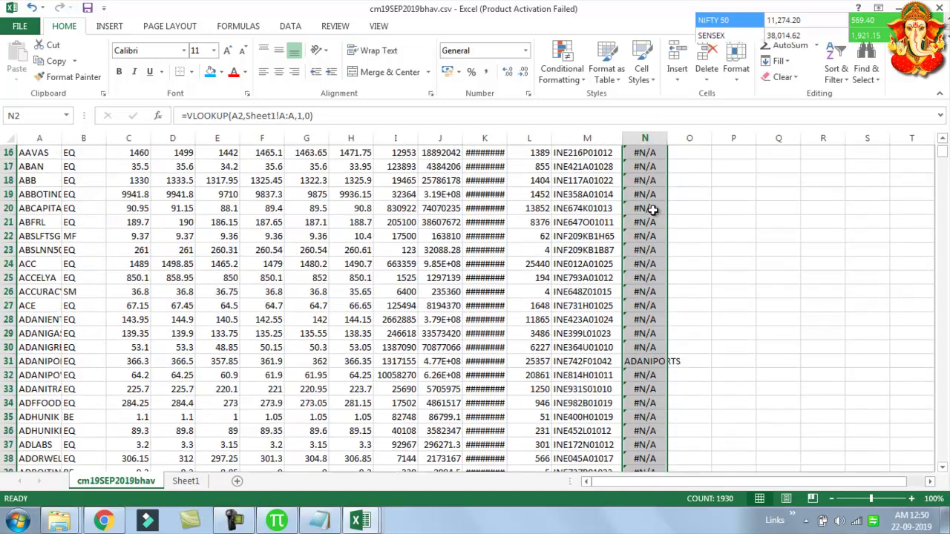
scroll(638, 361, "down", 2)
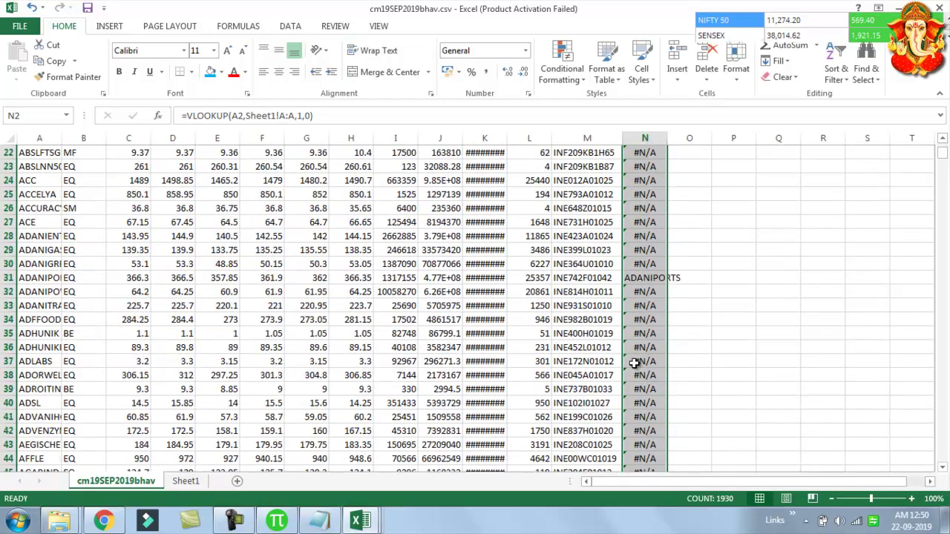
Check N31's ADANIPORTS match against Sheet1's symbol list, then select header row 1
left_click(645, 282)
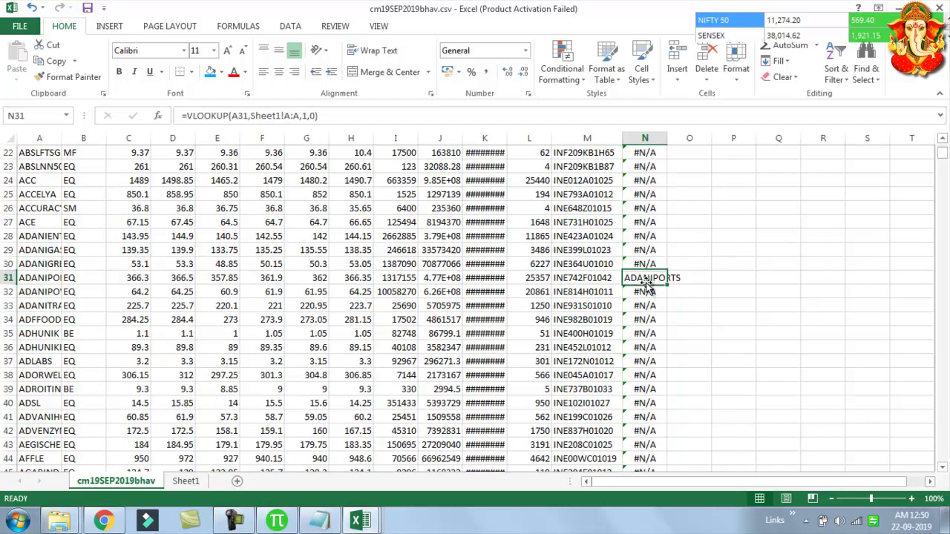
left_click(188, 484)
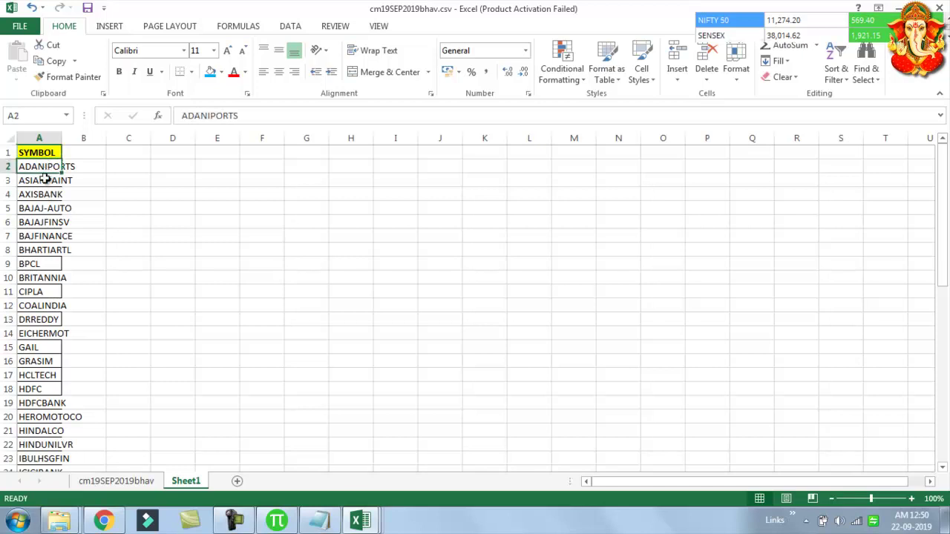
left_click(111, 489)
scroll(651, 340, "up", 4)
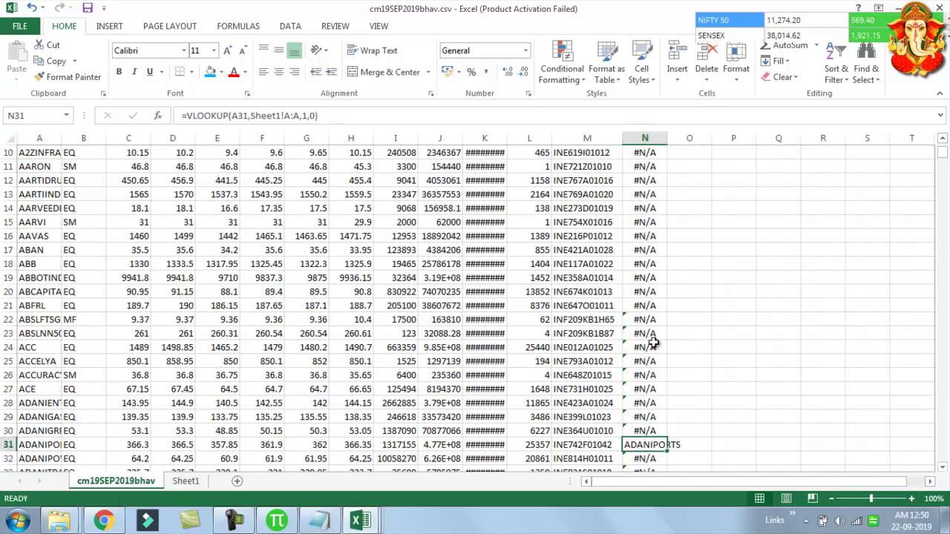
scroll(651, 339, "up", 3)
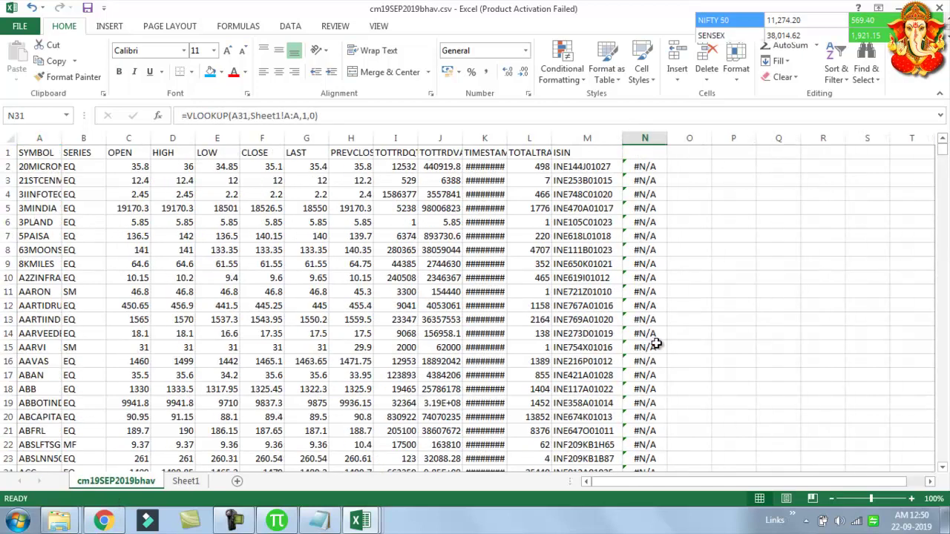
left_click(6, 152)
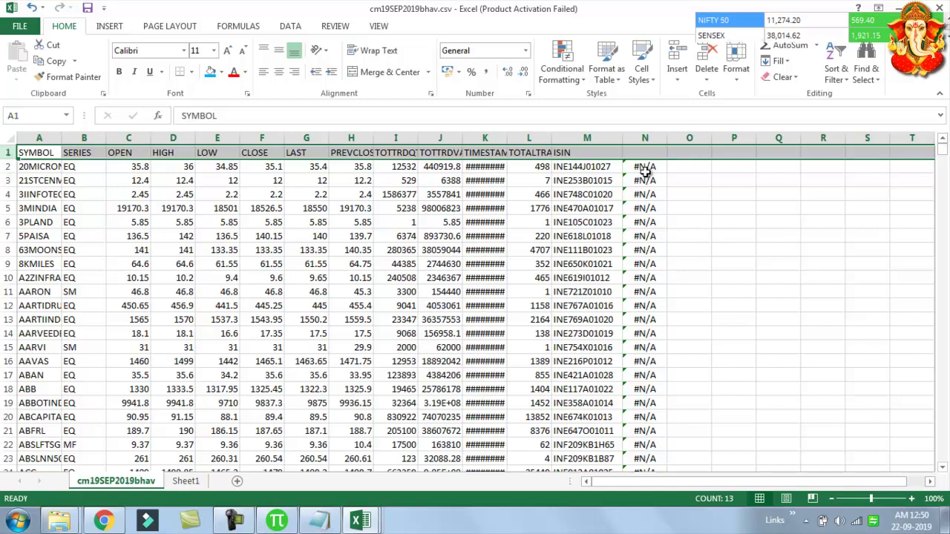
Turn on filters and hide #N/A in column N, leaving 63 of 1930 records
left_click(290, 28)
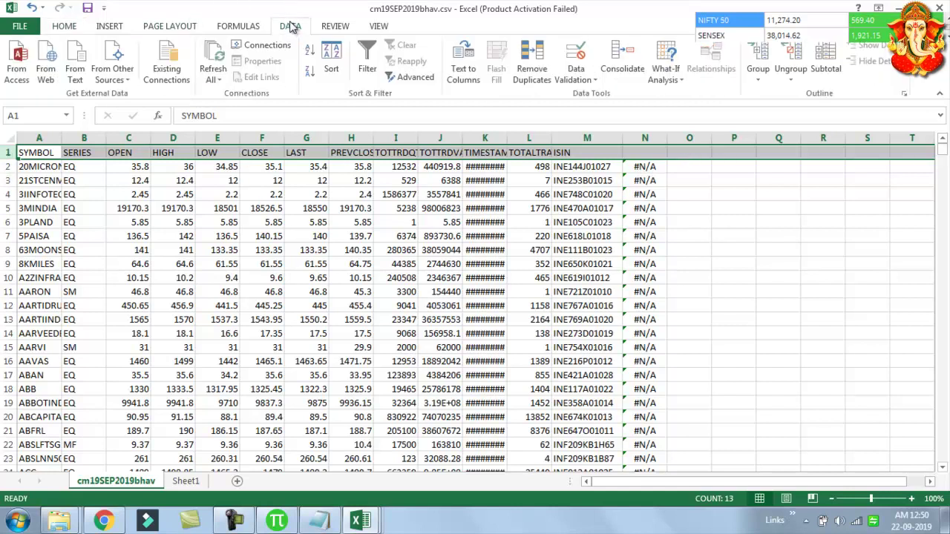
left_click(368, 61)
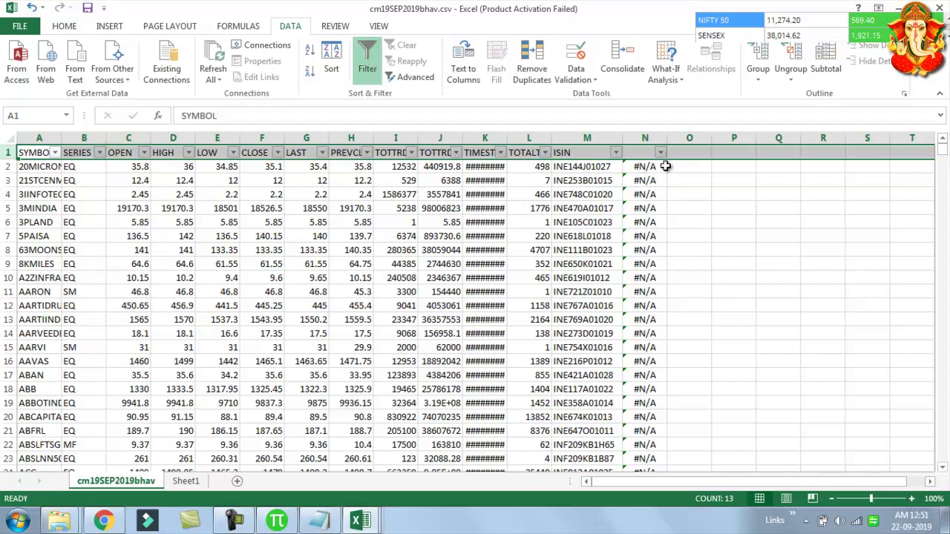
left_click(685, 180)
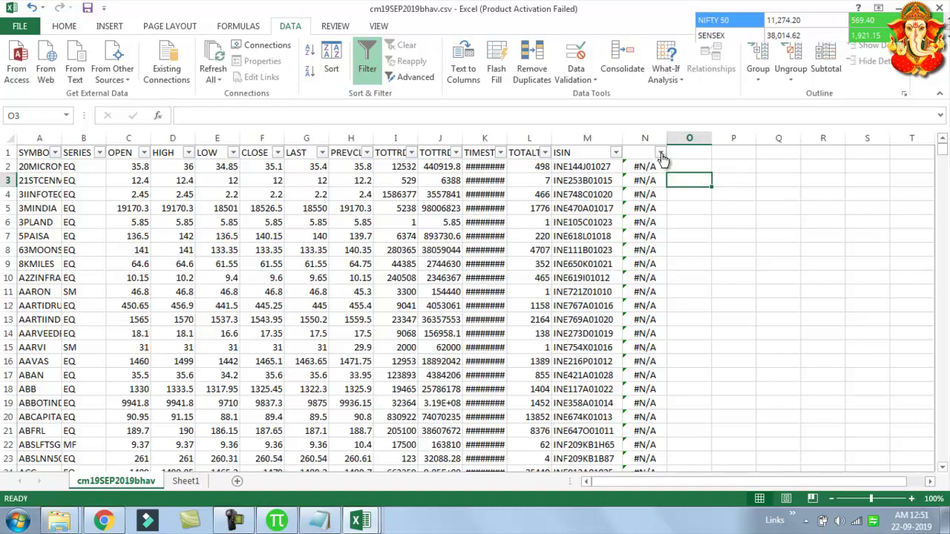
left_click(659, 155)
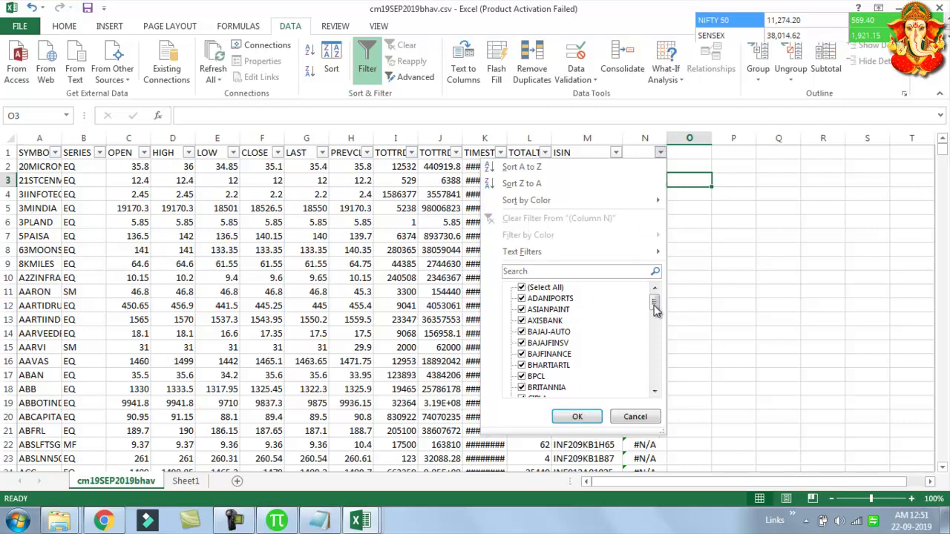
left_click_drag(655, 301, 655, 377)
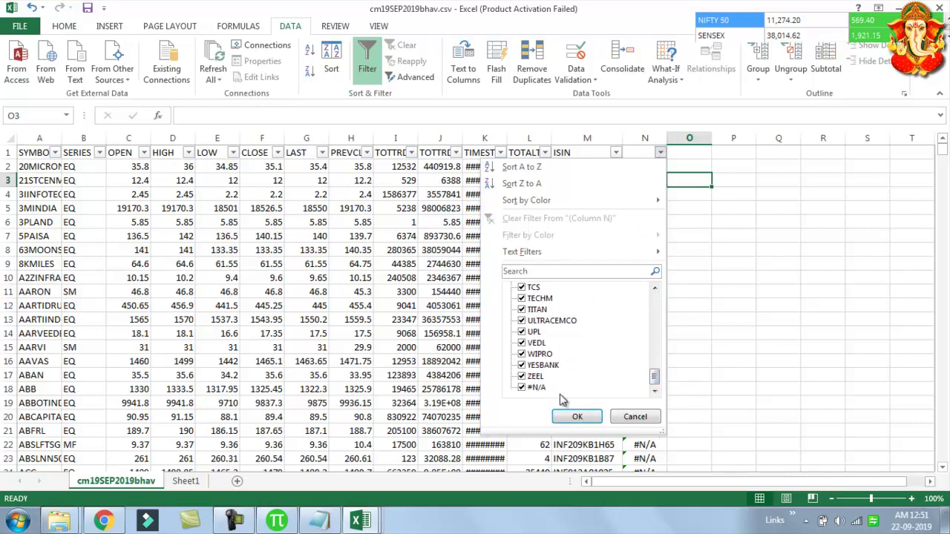
left_click(522, 388)
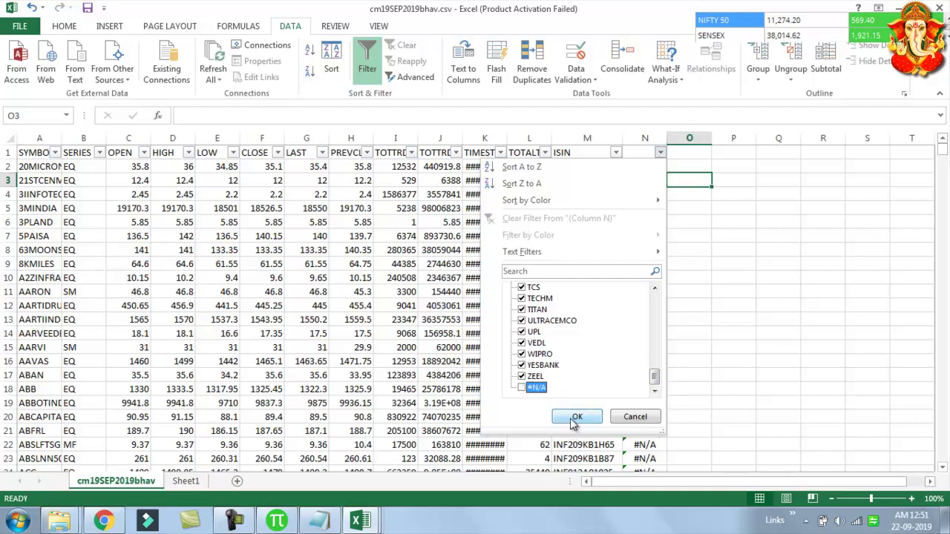
left_click(576, 417)
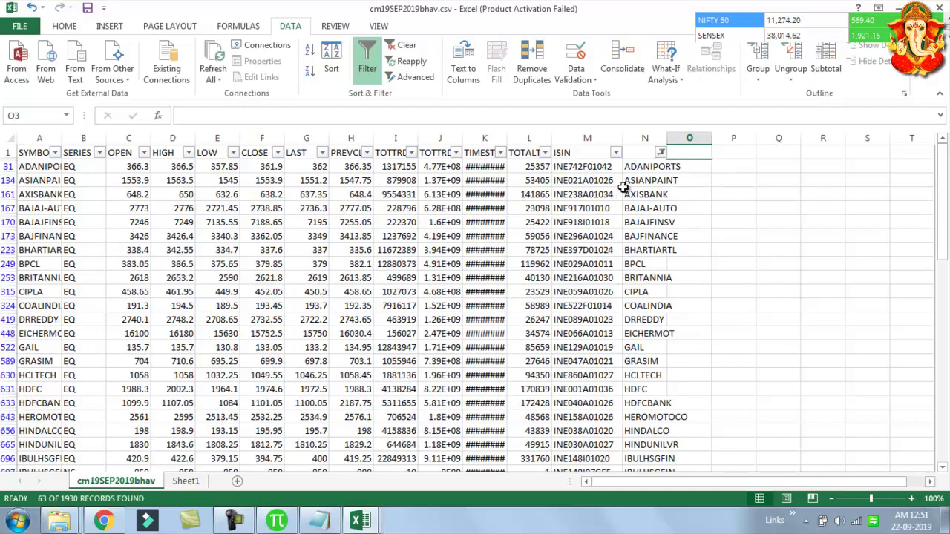
left_click(643, 130)
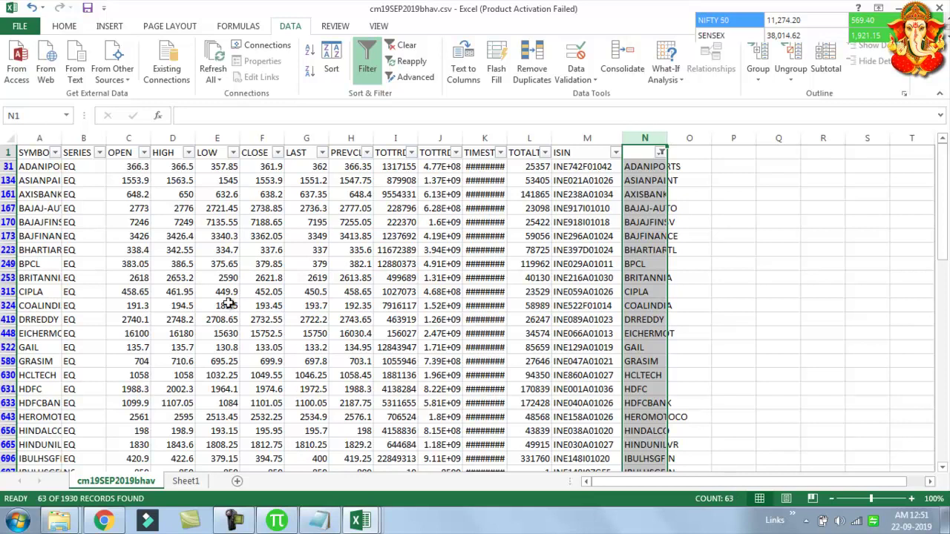
Filter the SERIES column to EQ only, leaving 50 of 1930 records
left_click(99, 152)
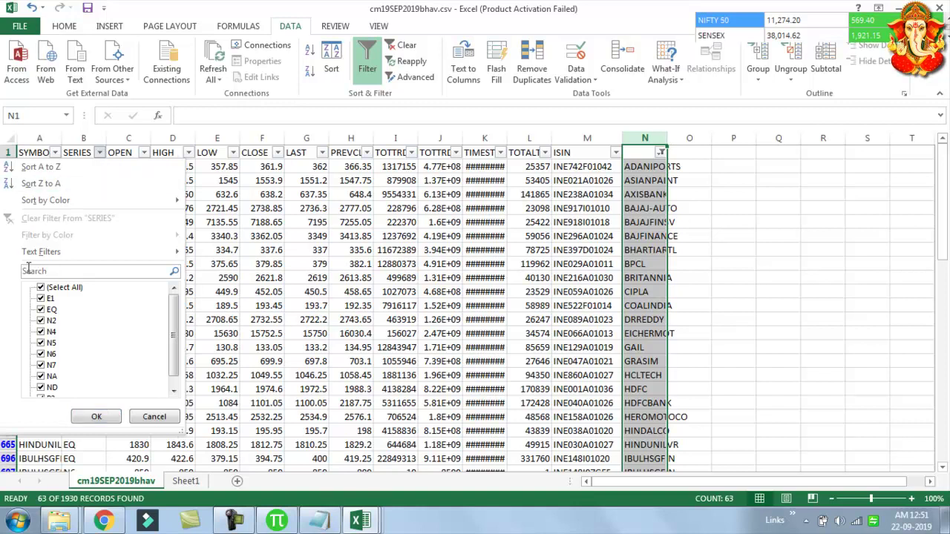
left_click(41, 288)
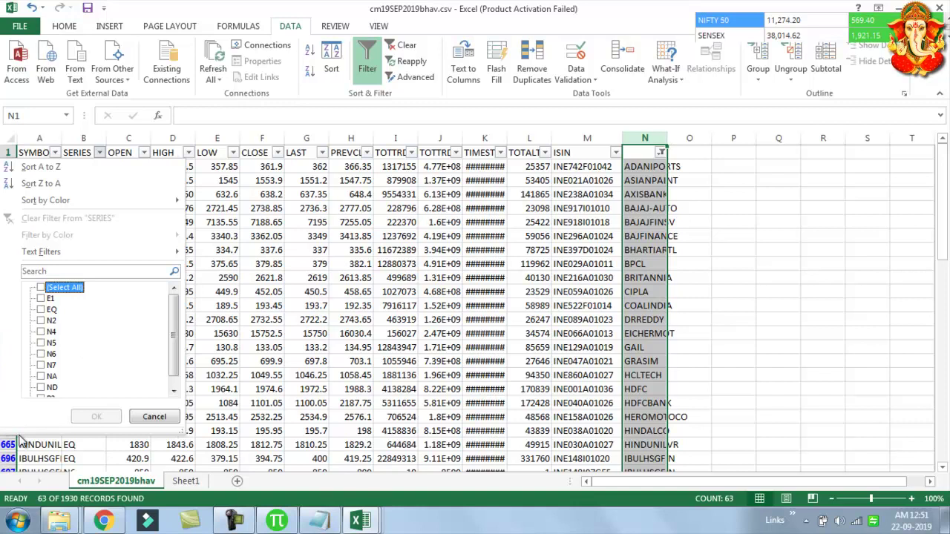
left_click(44, 311)
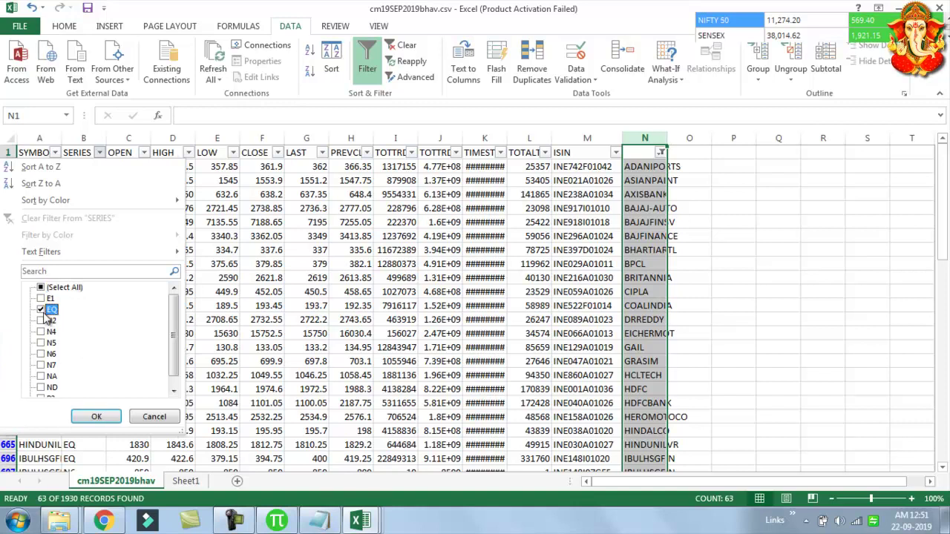
left_click(96, 416)
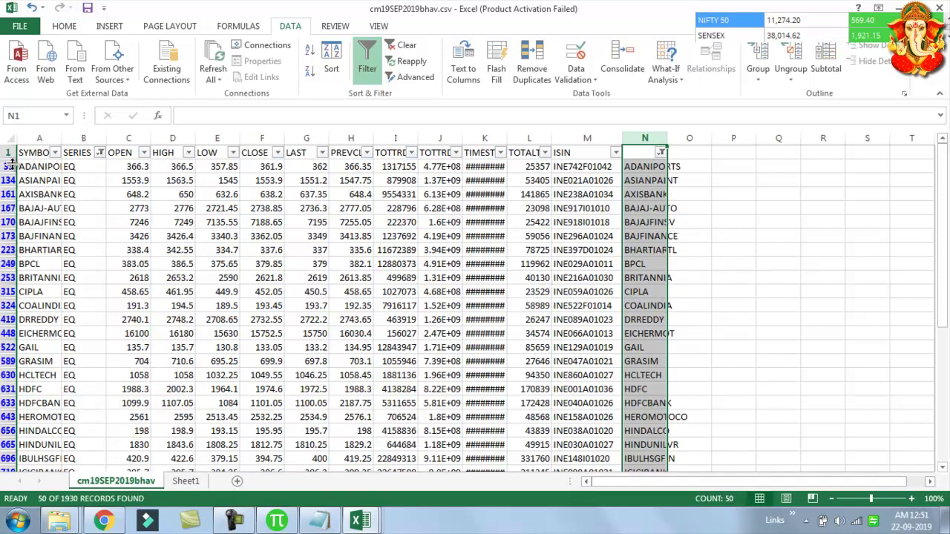
left_click_drag(21, 153, 574, 152)
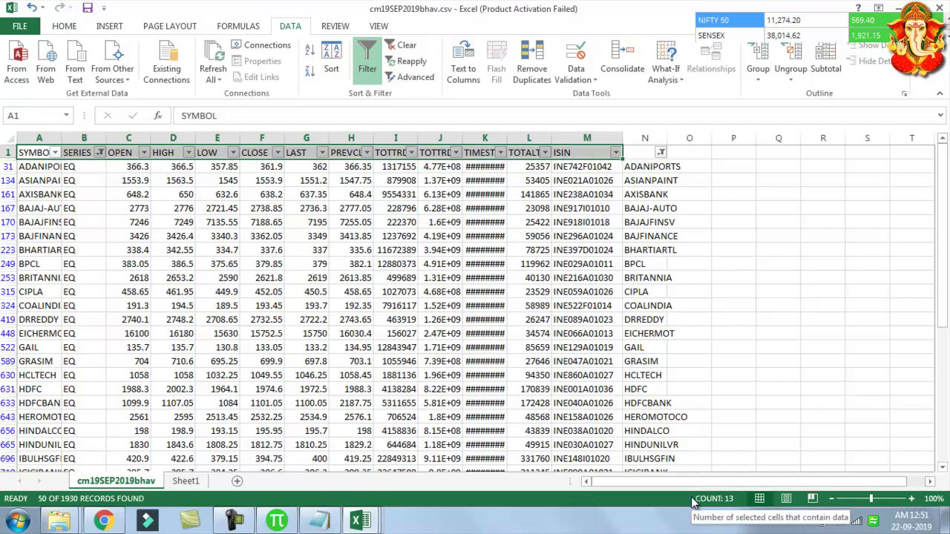
Copy the filtered EQ rows into Sheet2 of New Microsoft Excel Worksheet
key("ctrl+shift+Down")
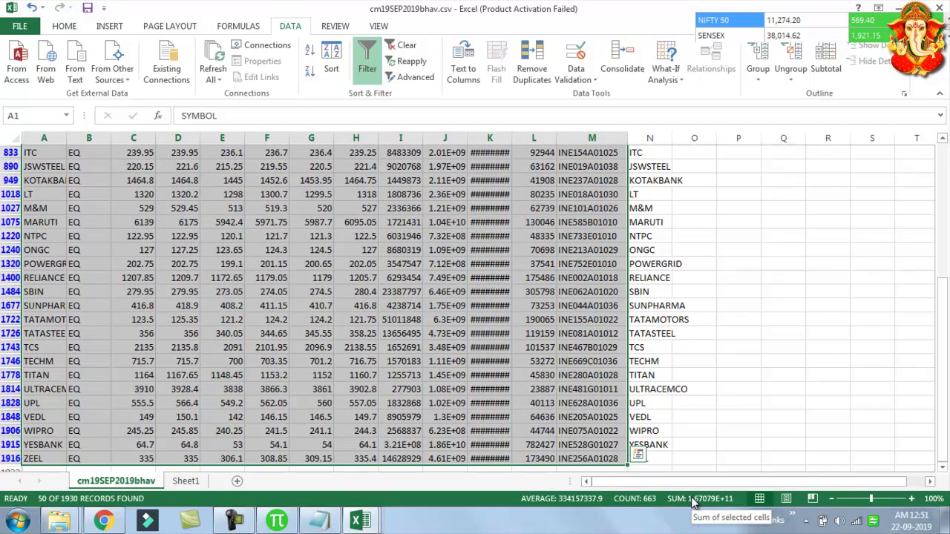
key("ctrl+c")
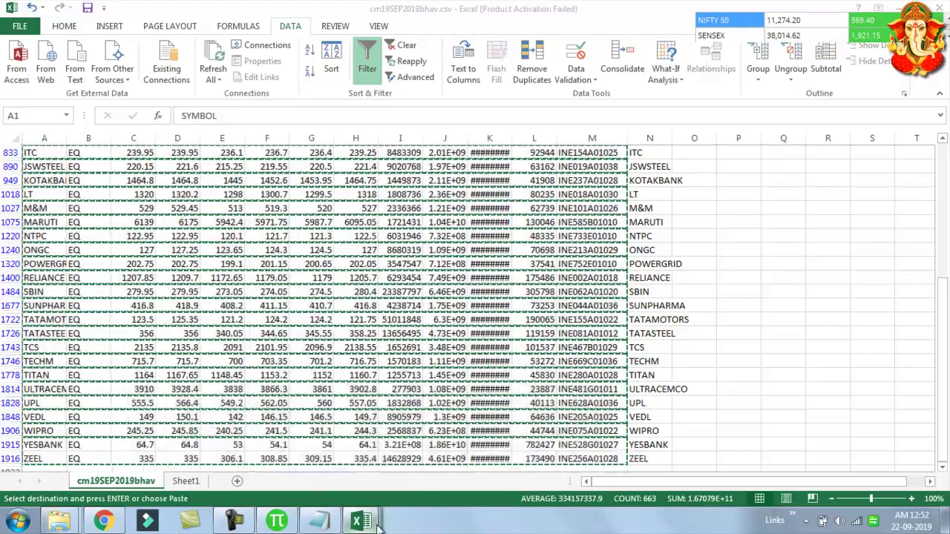
mouse_move(360, 521)
left_click(362, 475)
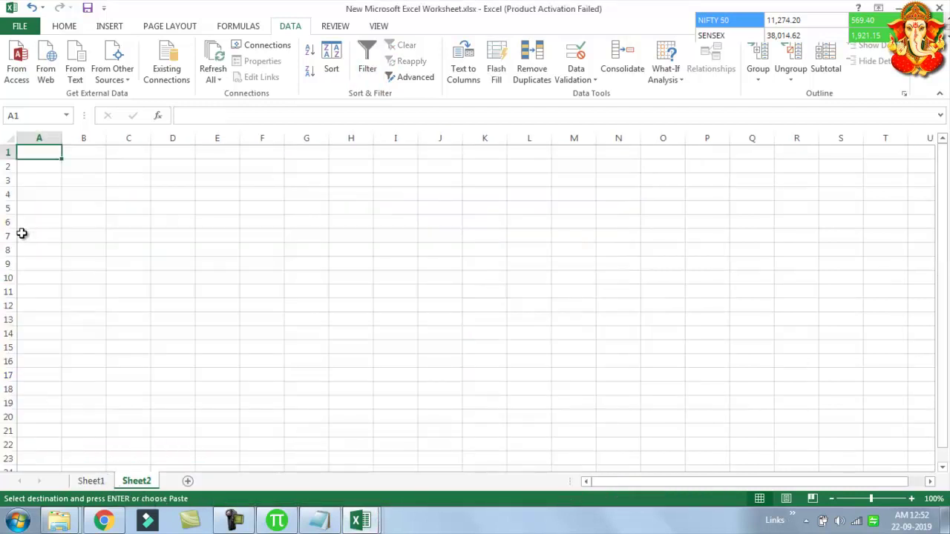
key("ctrl+v")
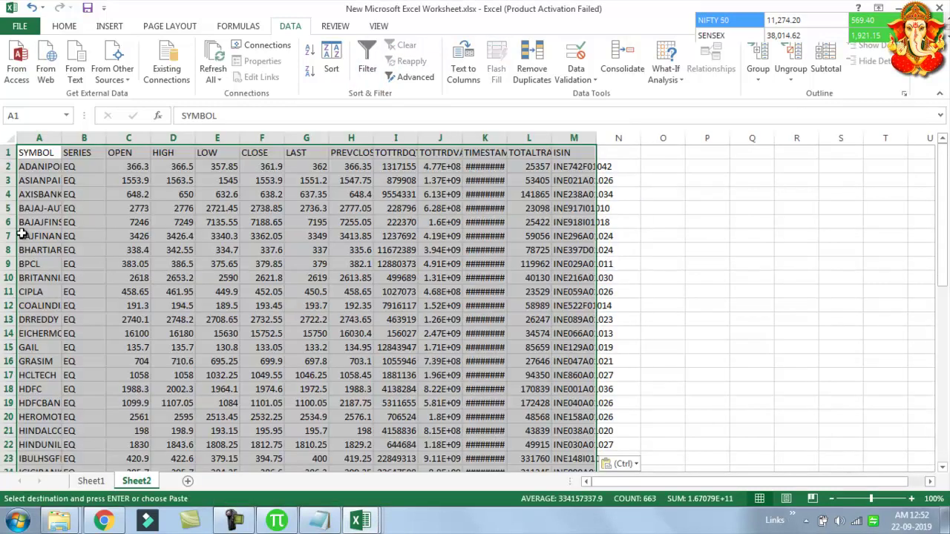
Autofit column K so TIMESTAMP dates show, and delete the ISIN column
left_click(360, 521)
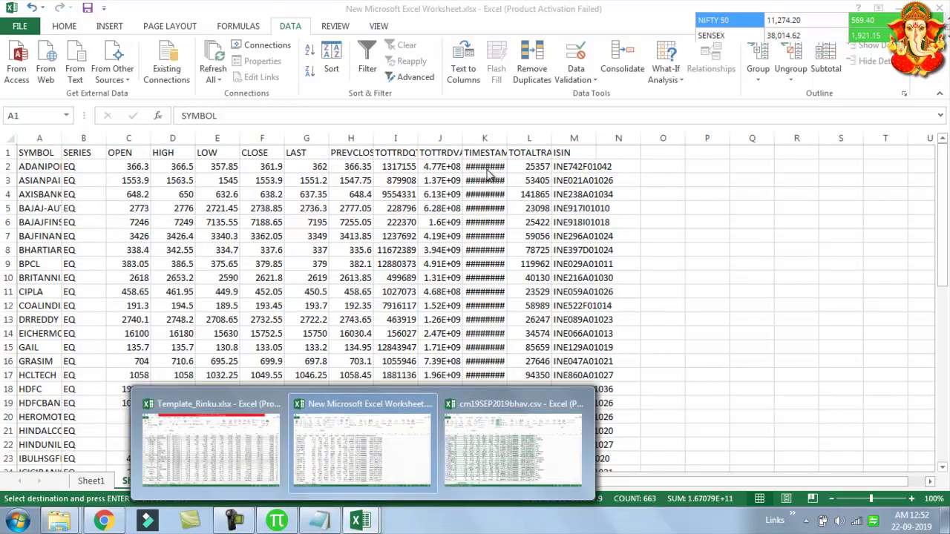
left_click(362, 445)
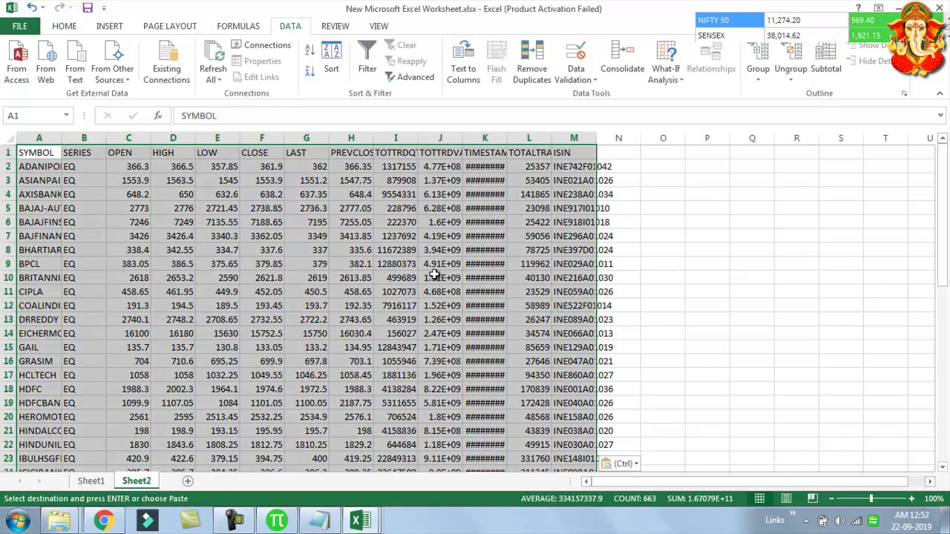
double_click(506, 138)
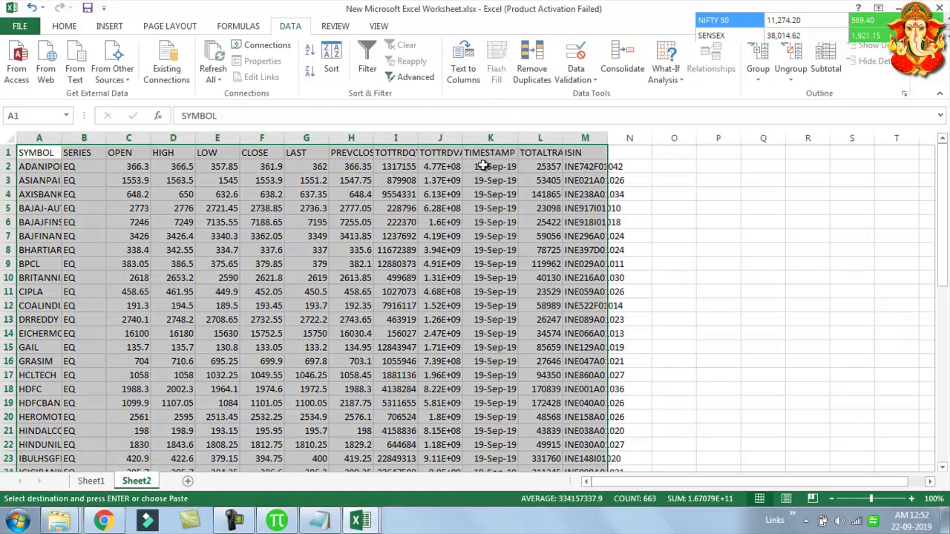
right_click(597, 139)
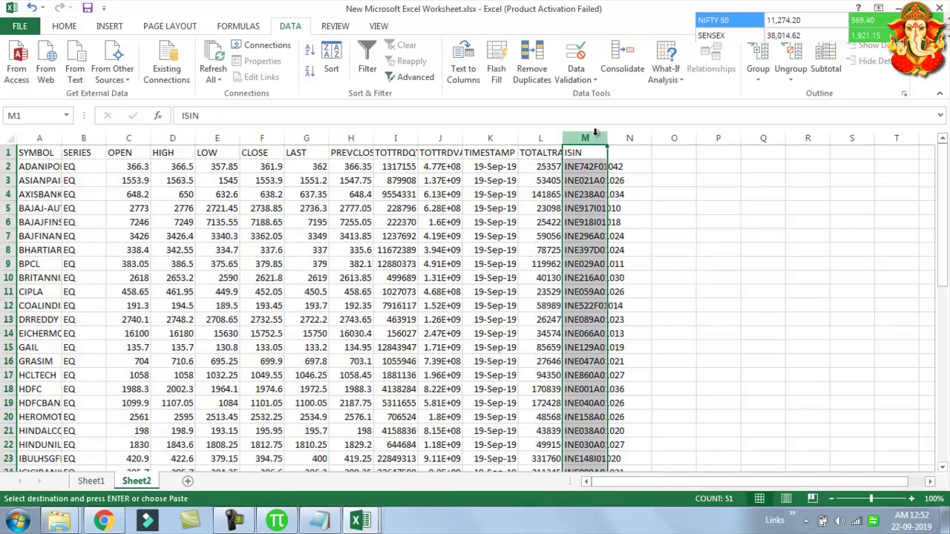
left_click(615, 250)
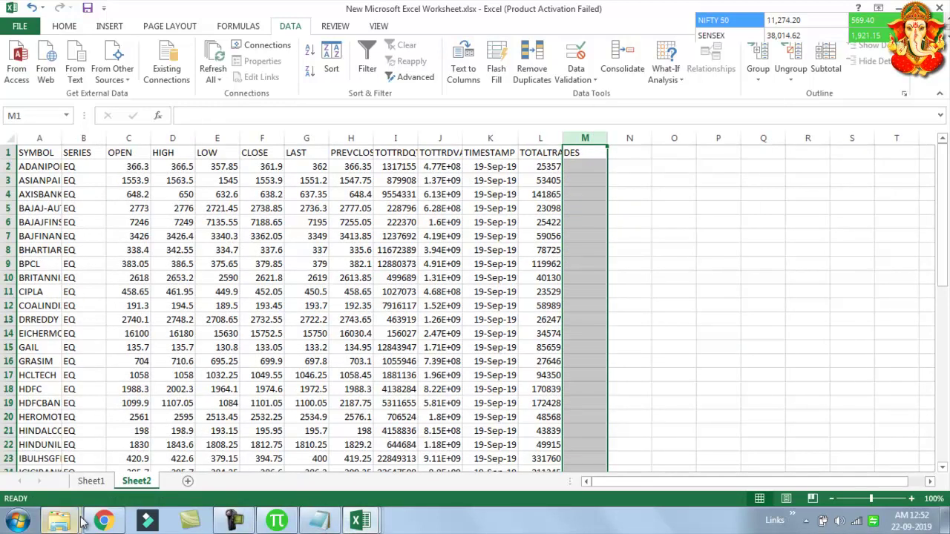
Open cm20SEP2019bhav.csv from the Report folder and add a new blank Sheet1
mouse_move(75, 523)
left_click(106, 454)
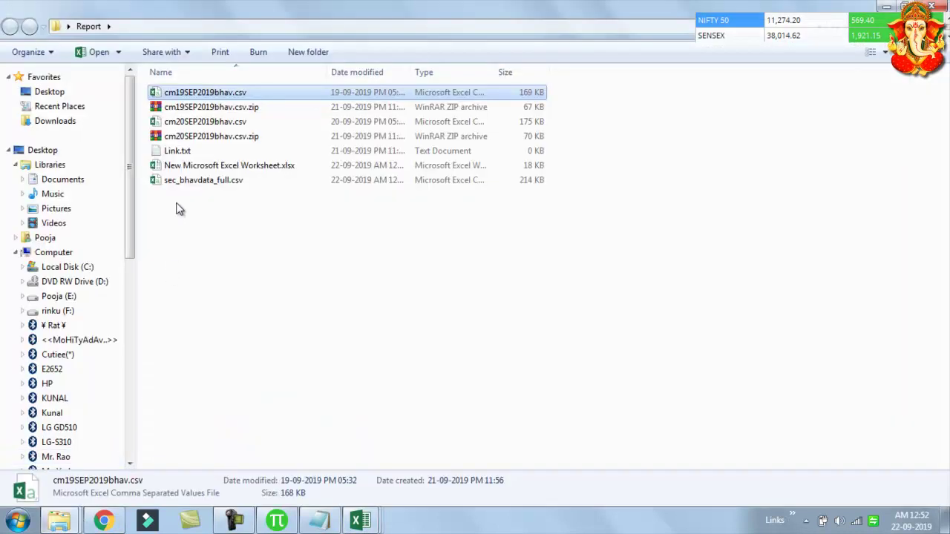
double_click(212, 123)
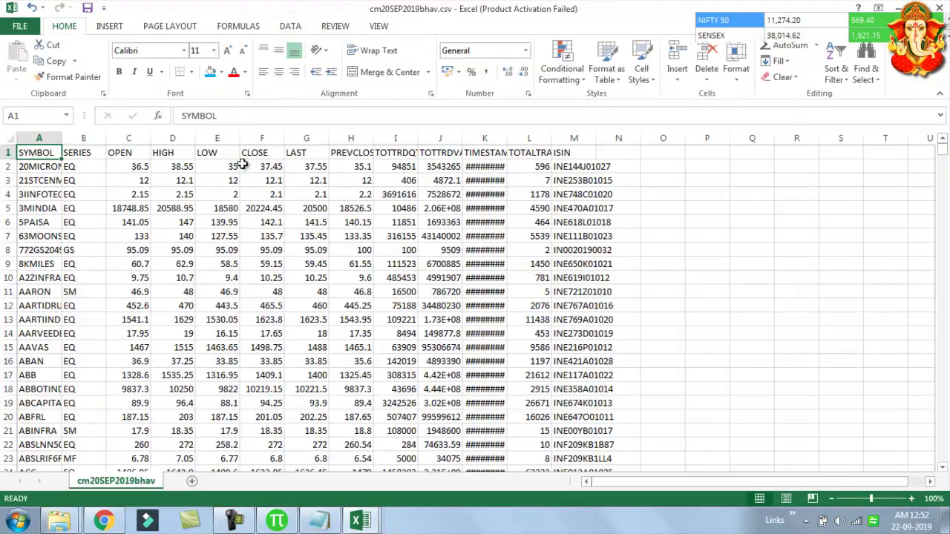
left_click(190, 482)
Copy the SYMBOL list in column A of the 19-Sep workbook's Sheet1
mouse_move(376, 520)
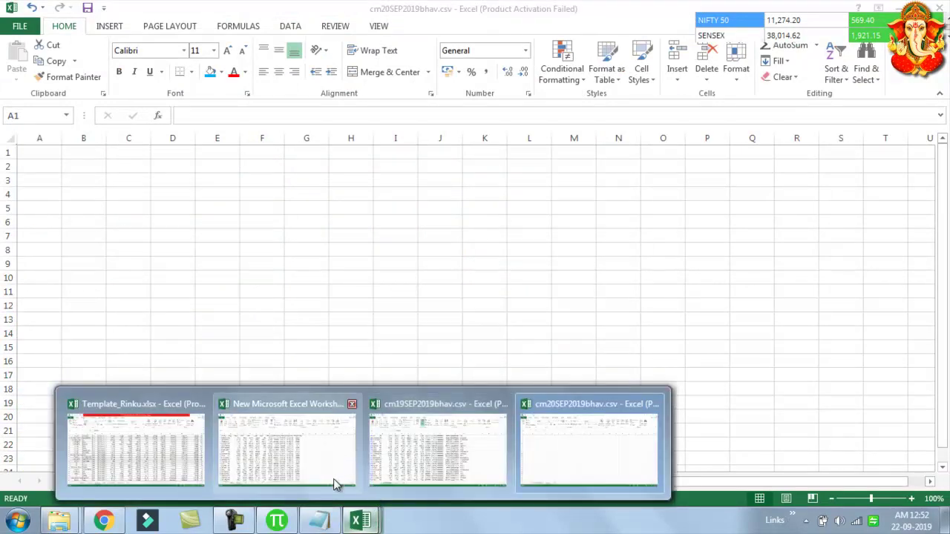
left_click(440, 450)
left_click(186, 480)
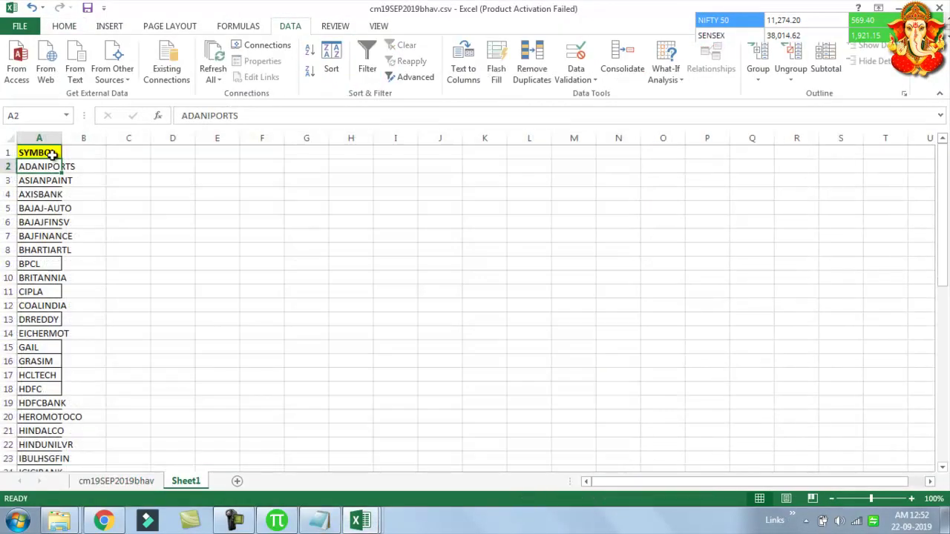
left_click(45, 138)
right_click(52, 140)
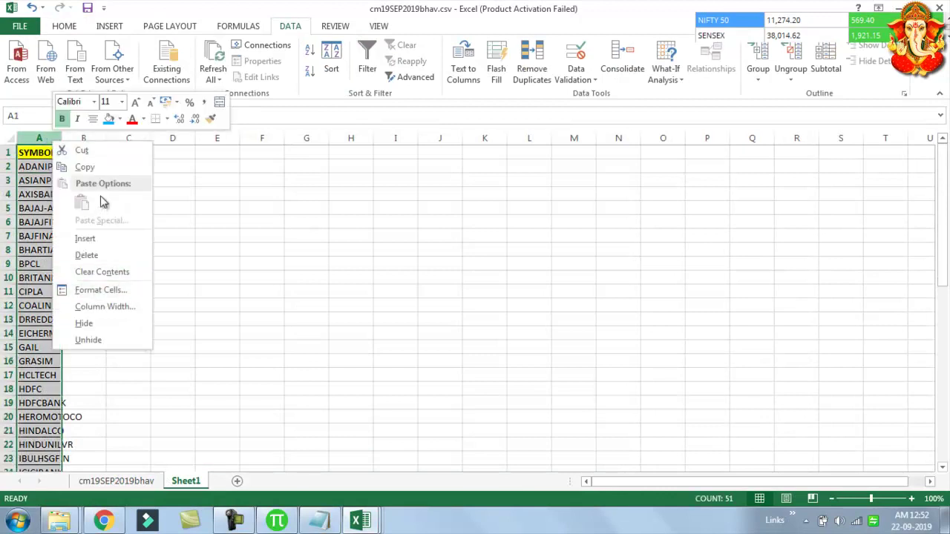
left_click(98, 169)
Paste the symbols into A1 of the 20-Sep workbook's Sheet1, then return to cm20SEP2019bhav
mouse_move(361, 521)
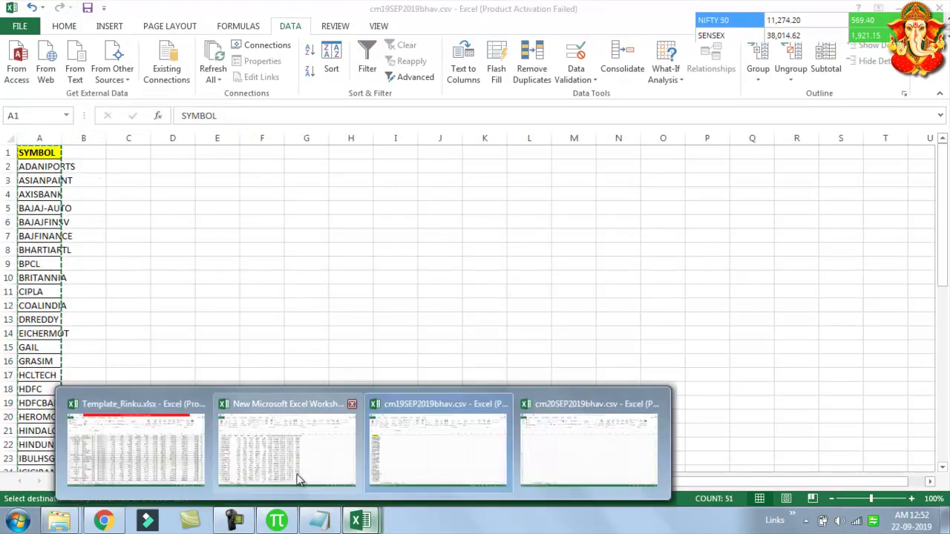
left_click(532, 462)
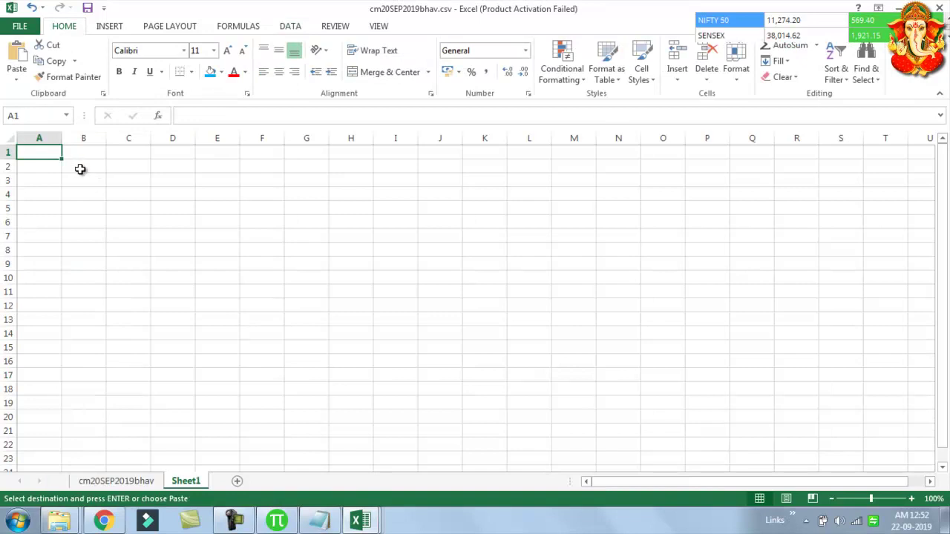
right_click(41, 154)
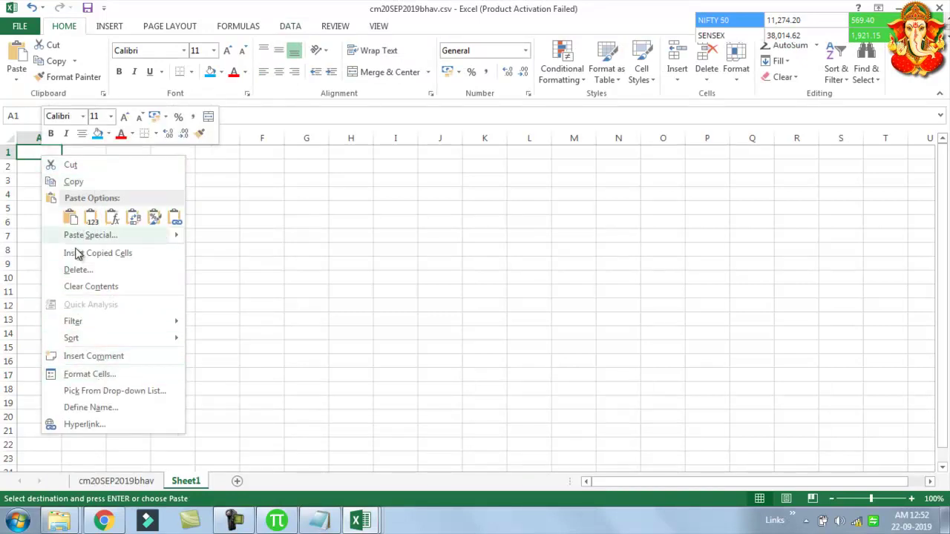
left_click(71, 217)
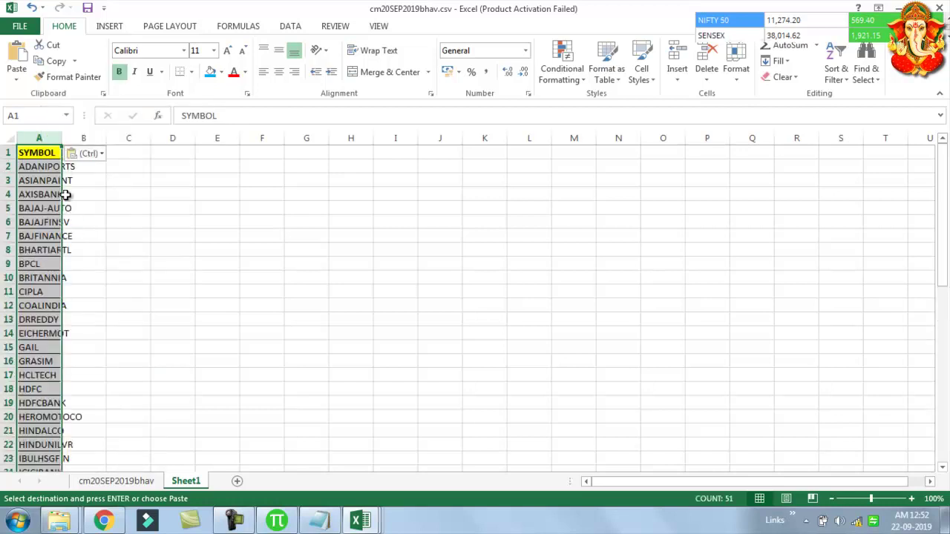
left_click(117, 481)
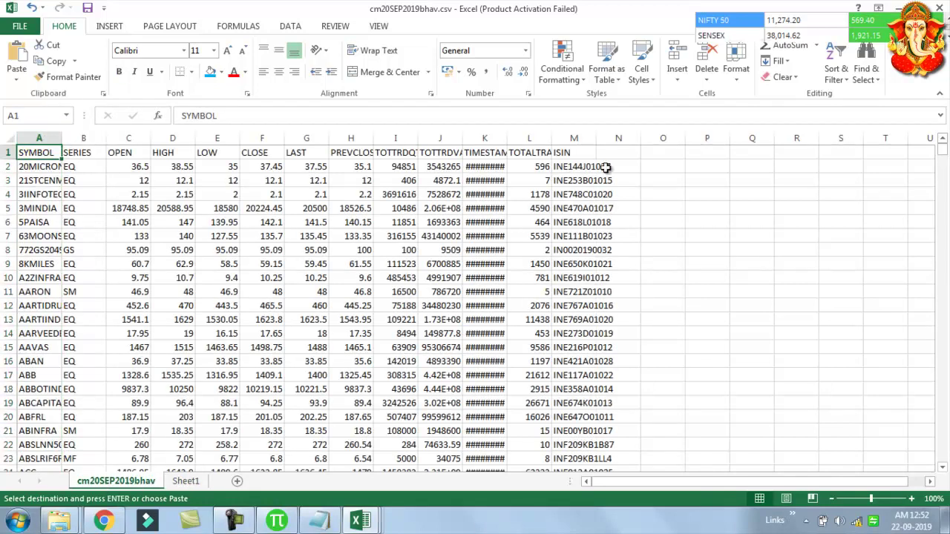
Widen column M for the ISIN codes and start a VLOOKUP in N2
left_click_drag(596, 138, 623, 138)
left_click(646, 167)
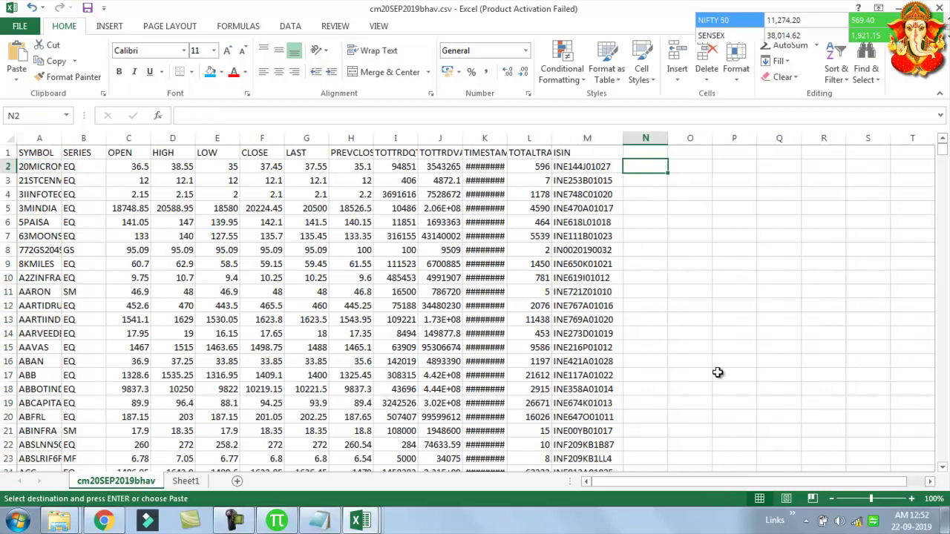
type("=")
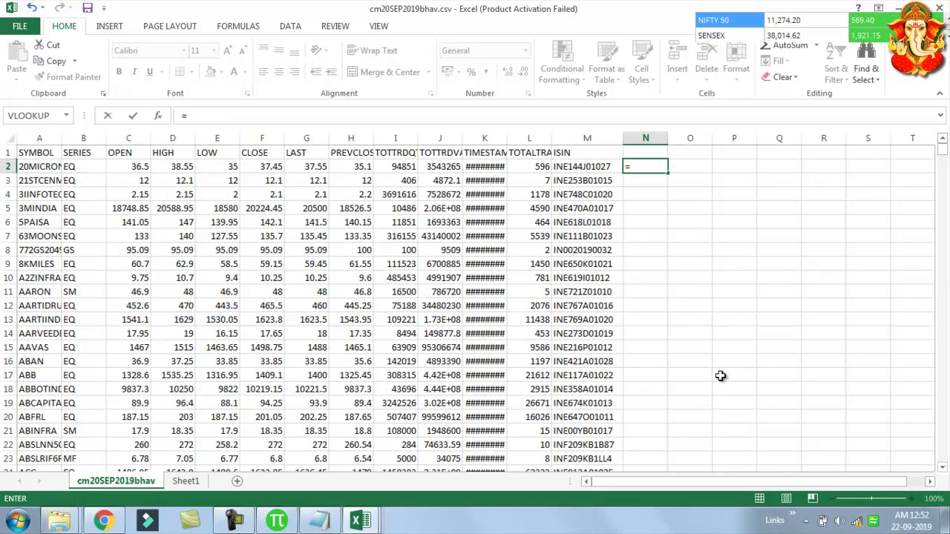
left_click(22, 117)
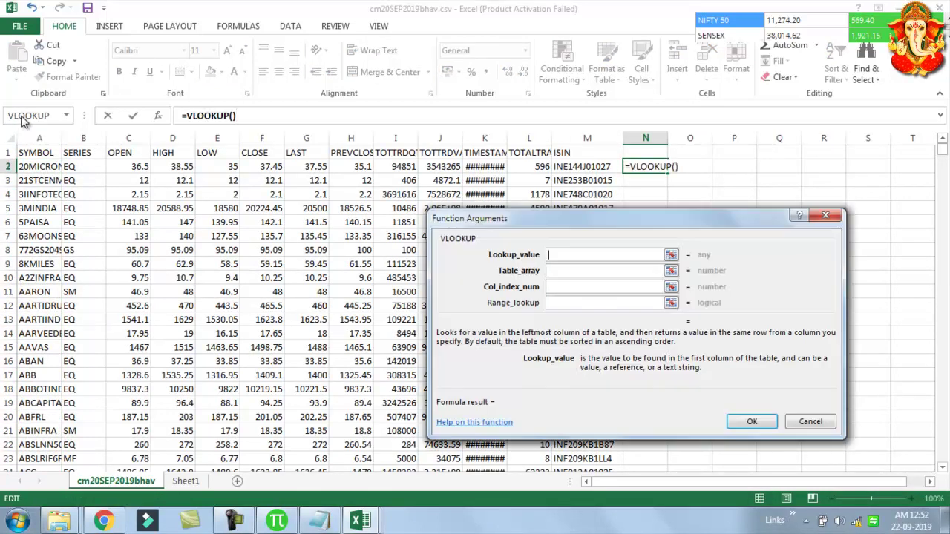
Set the VLOOKUP arguments to A2, Sheet1!A:A, 1 and 0
left_click(32, 170)
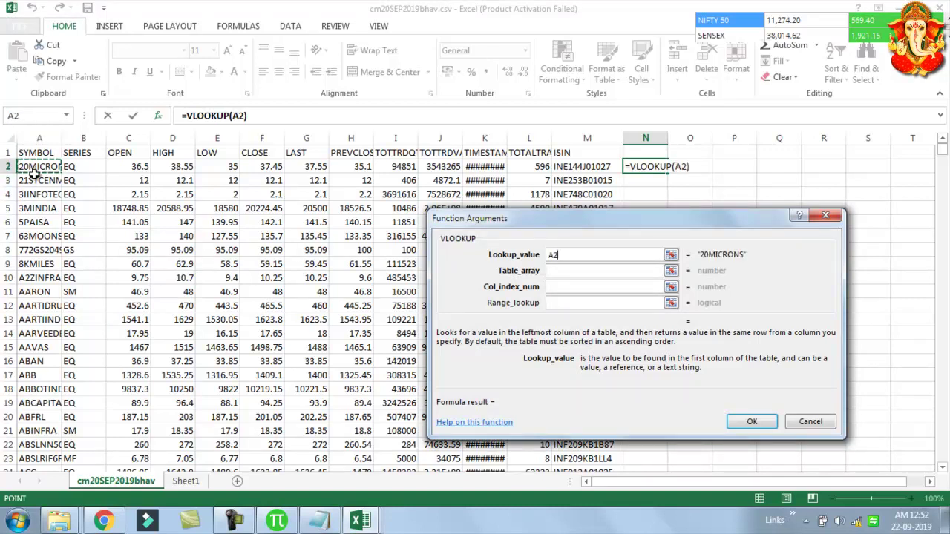
key("Tab")
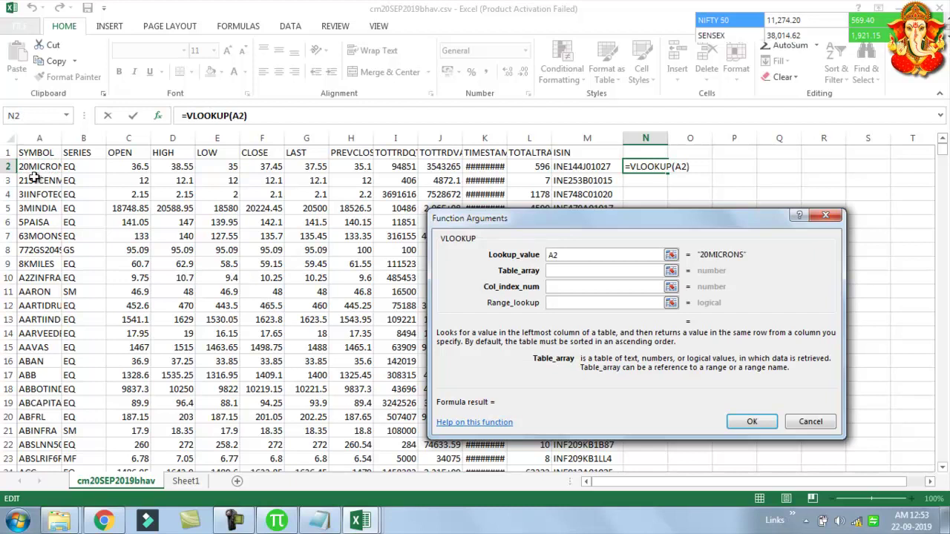
left_click(184, 482)
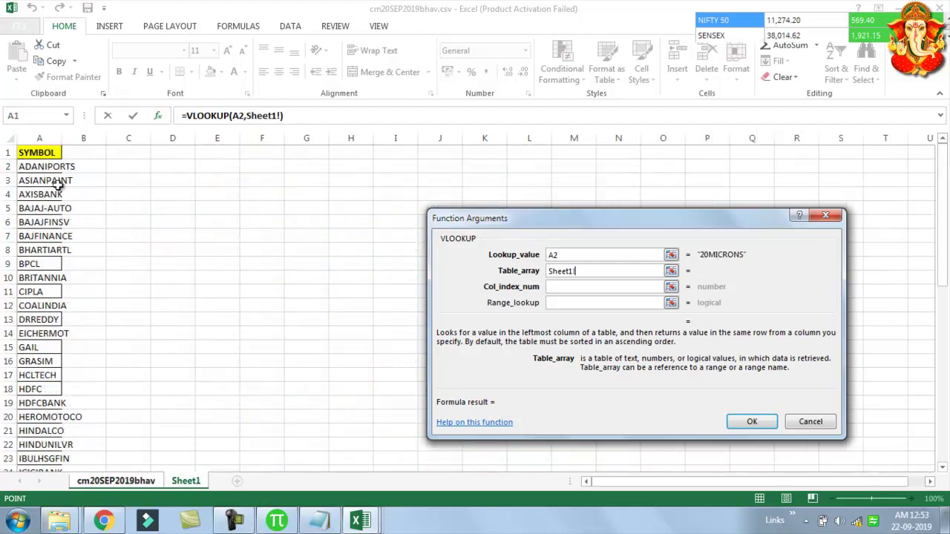
left_click(35, 141)
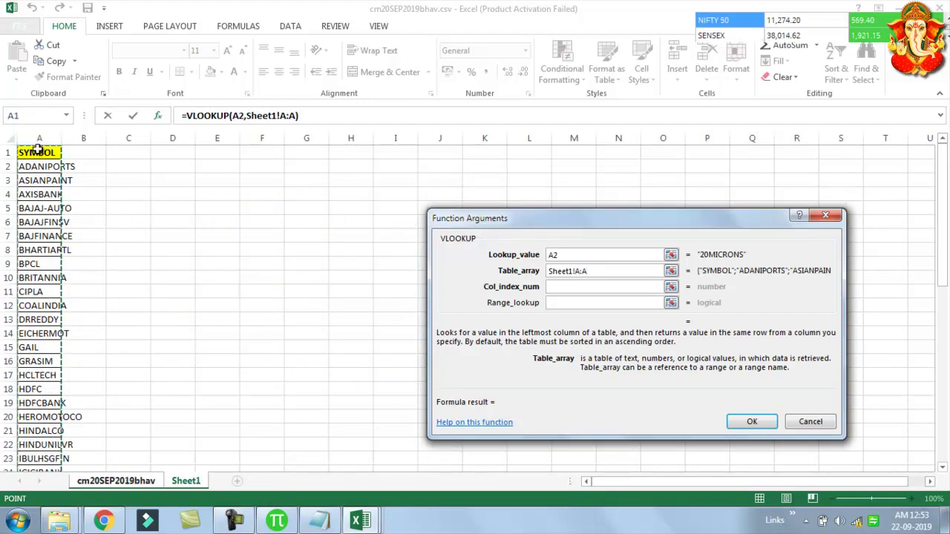
key("Tab")
type("1")
key("Tab")
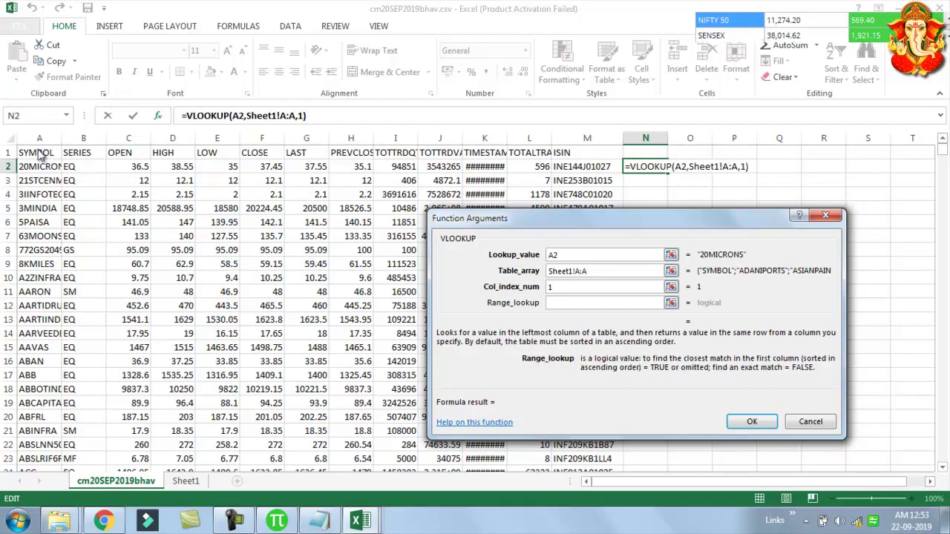
type("0")
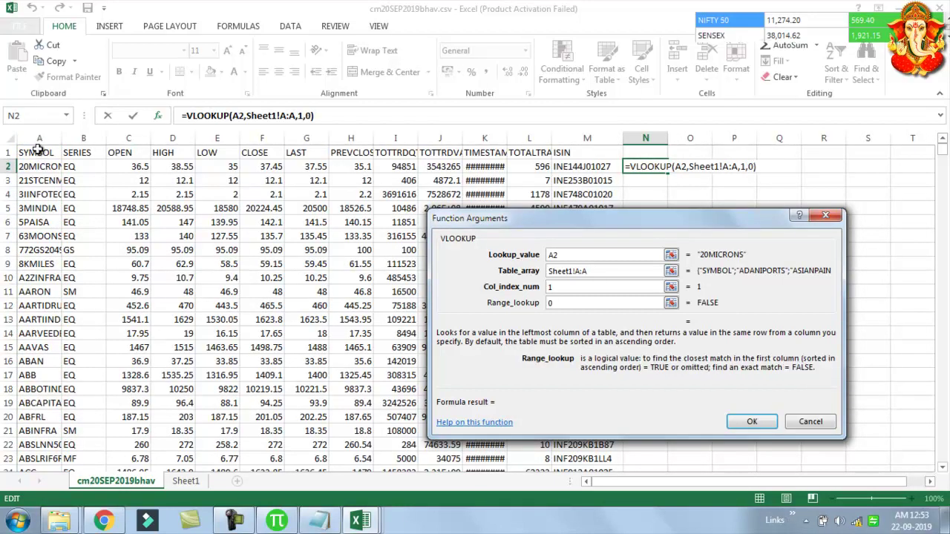
key("Return")
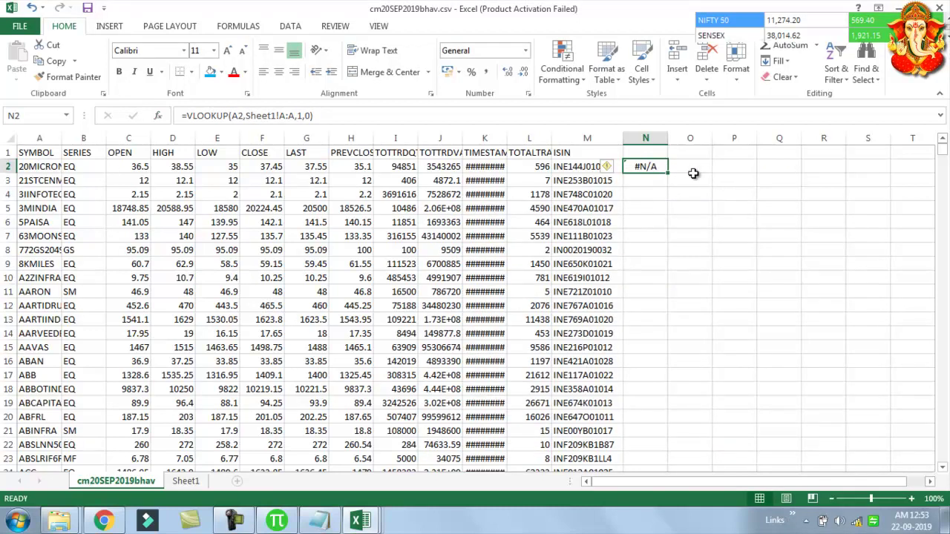
Fill the lookup down column N, enable filters and hide #N/A results
double_click(668, 174)
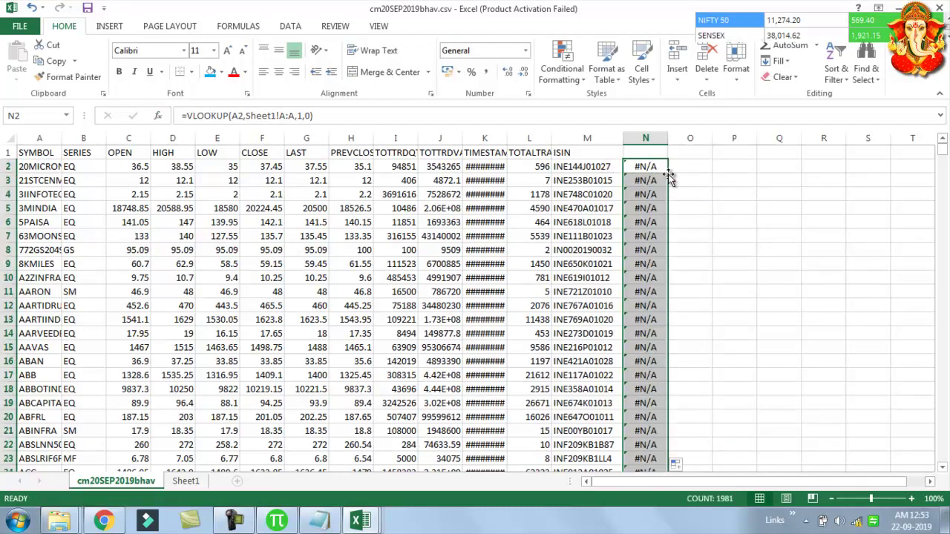
left_click(9, 152)
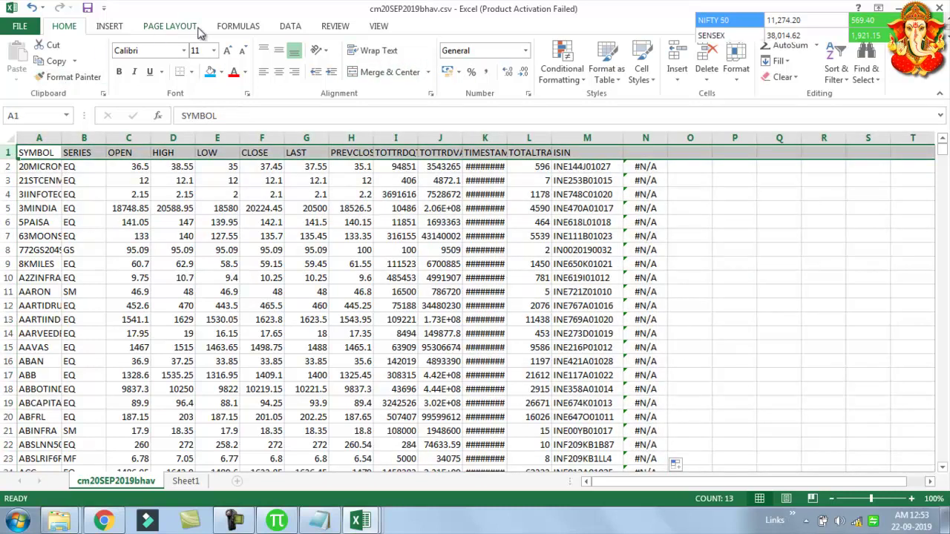
left_click(290, 26)
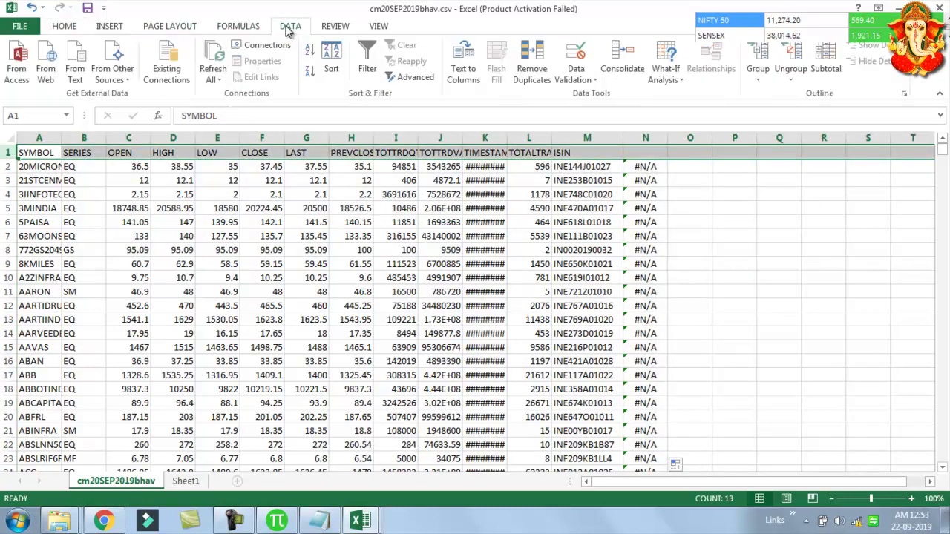
left_click(366, 60)
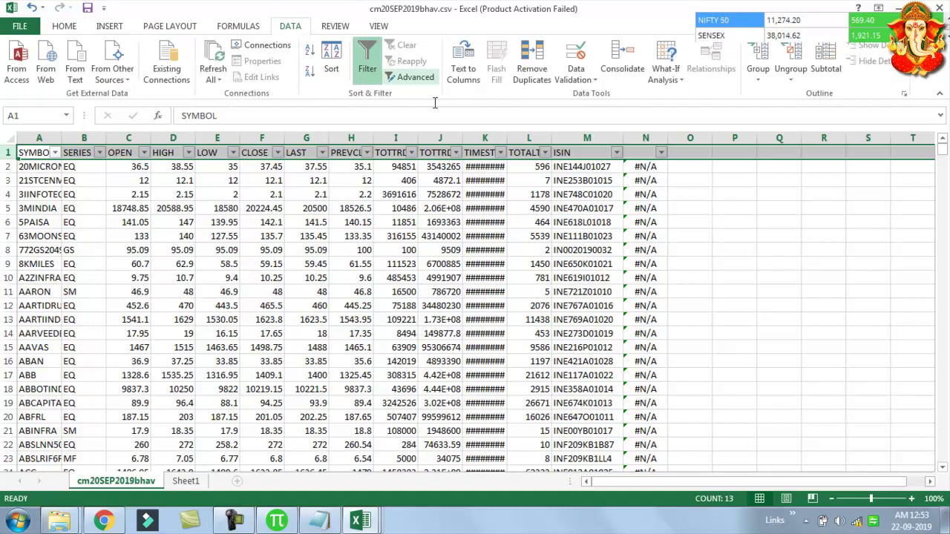
left_click(661, 153)
left_click_drag(655, 304, 655, 382)
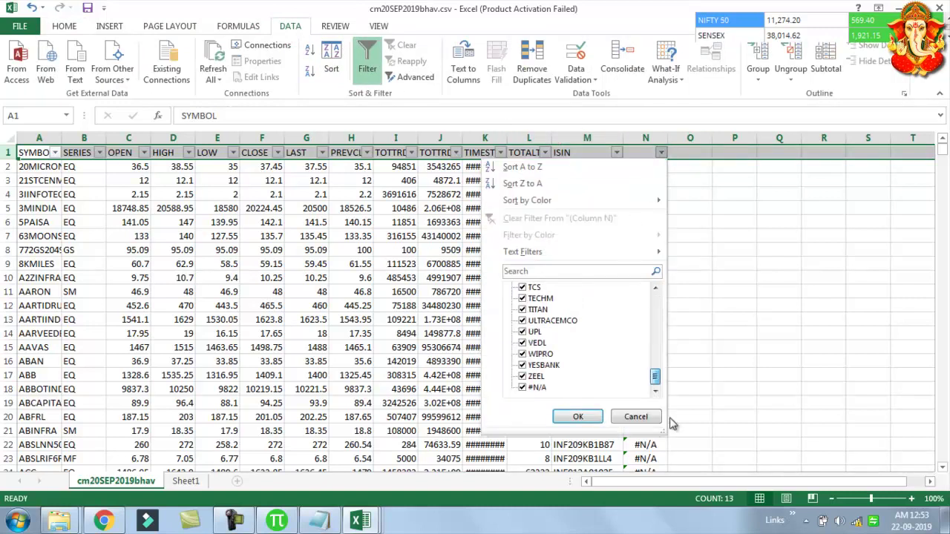
left_click(523, 388)
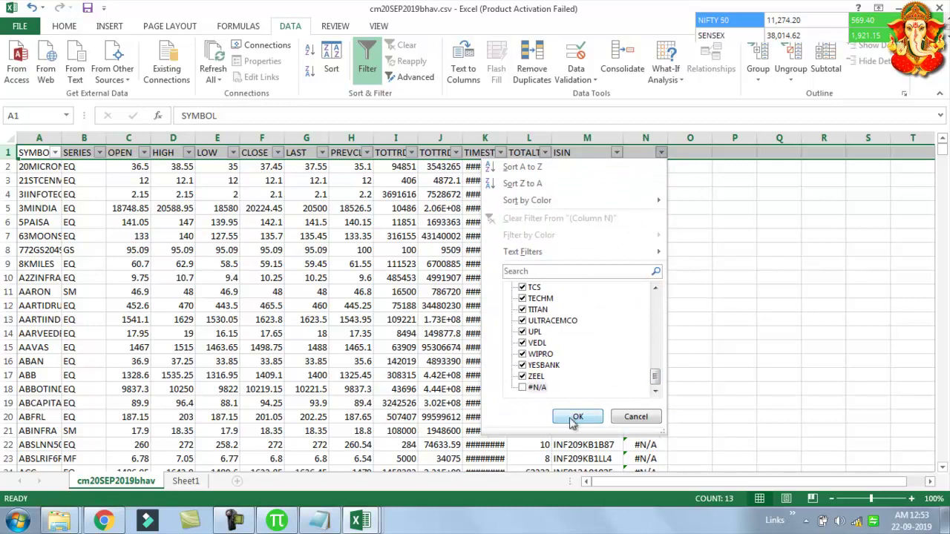
left_click(578, 416)
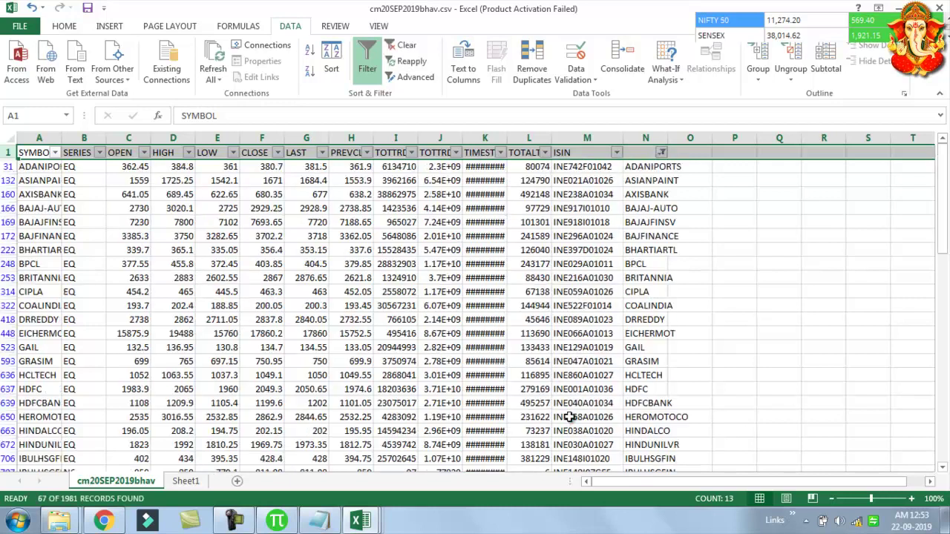
Filter SERIES to EQ only, leaving 50 of 1981 records
left_click(100, 153)
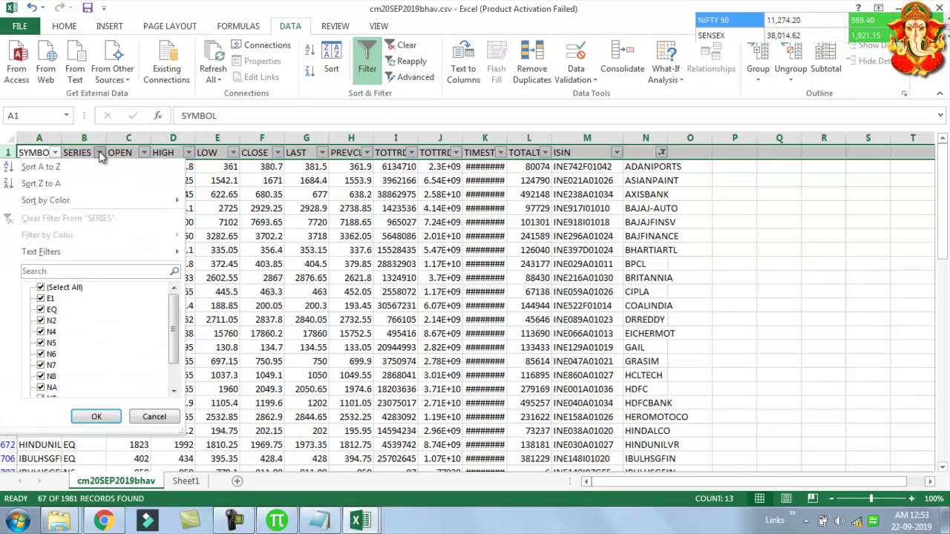
left_click(72, 289)
left_click(49, 311)
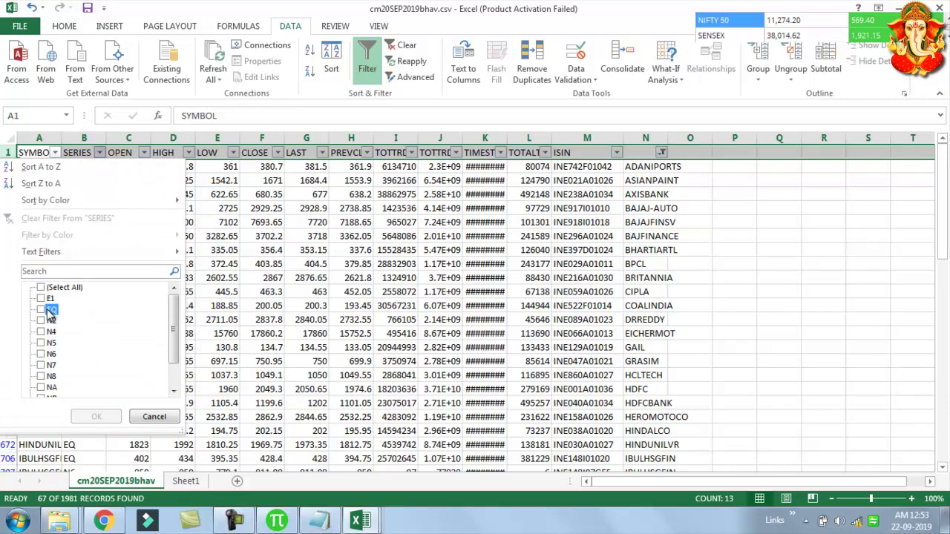
left_click(92, 419)
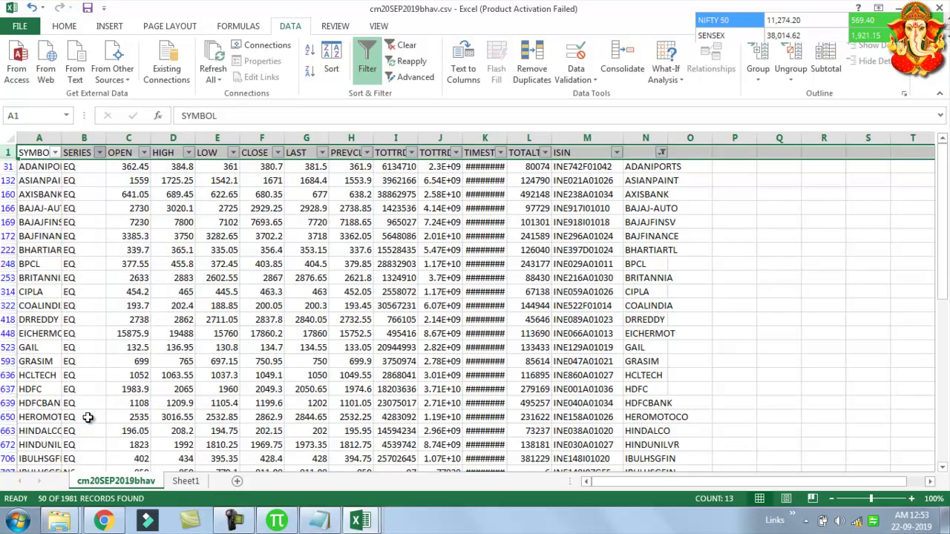
left_click(642, 131)
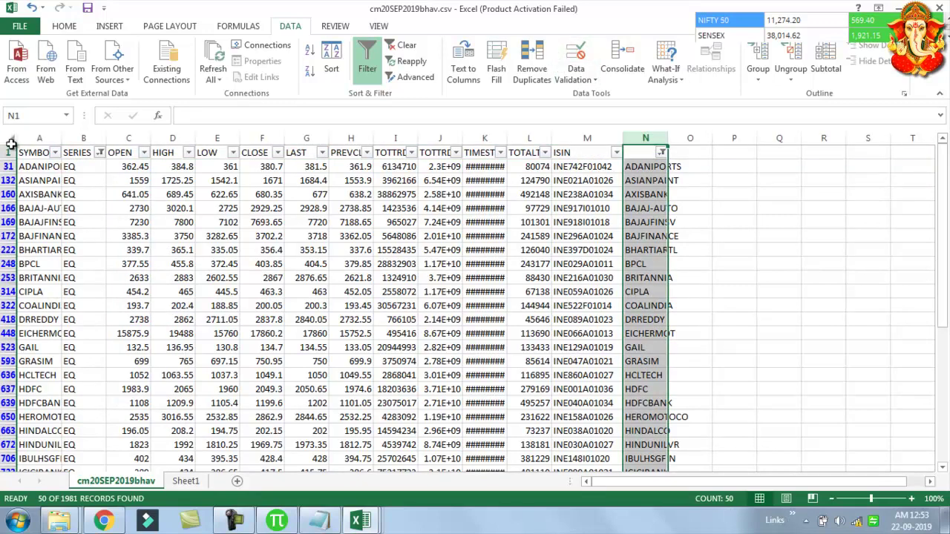
Select the filtered 20-Sep rows, then delete Sheet2 from New Microsoft Excel Worksheet.xlsx
mouse_move(30, 152)
left_mouse_down()
mouse_move(409, 153)
mouse_move(592, 508)
left_mouse_up()
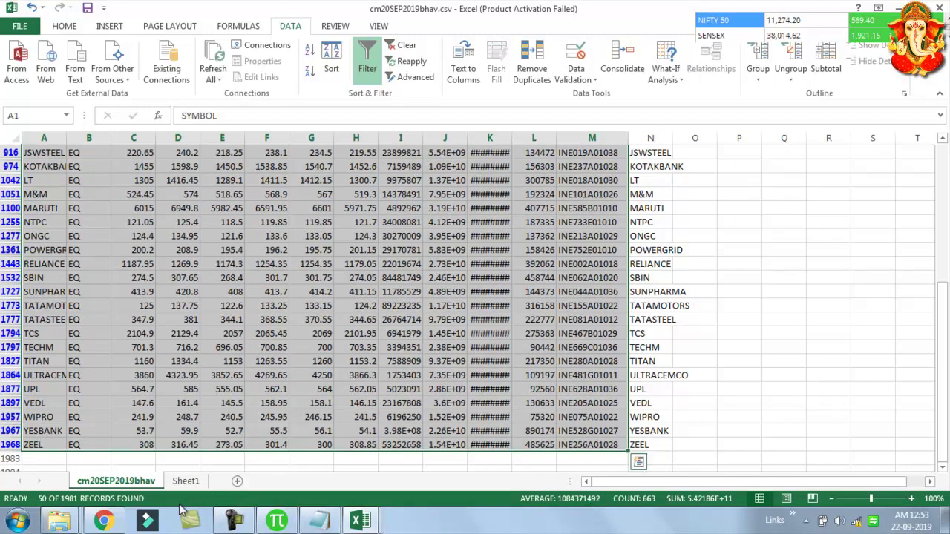
left_click(356, 522)
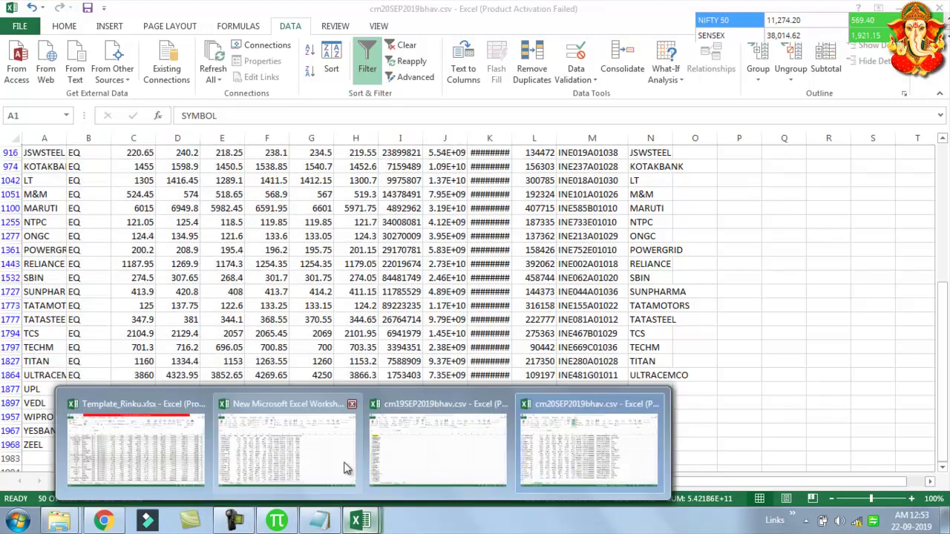
left_click(345, 467)
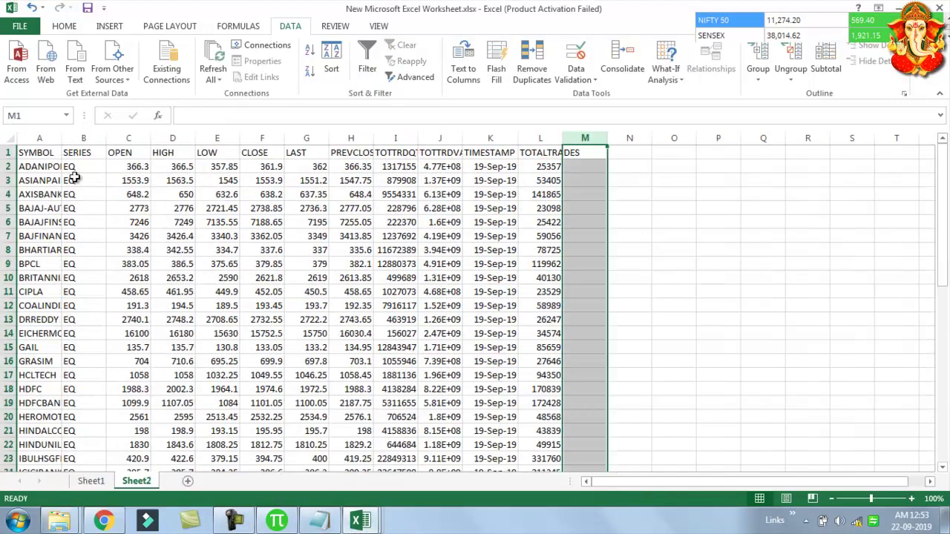
right_click(141, 484)
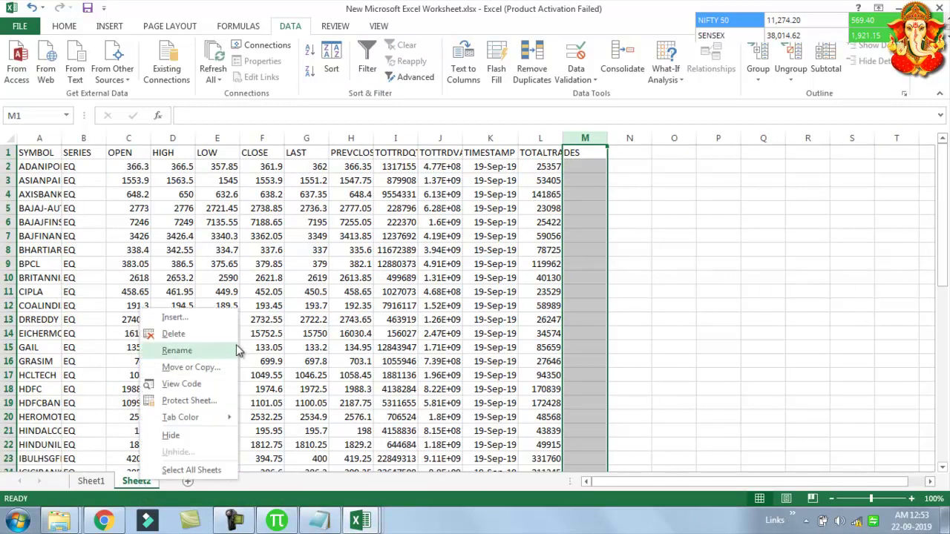
left_click(190, 333)
left_click(446, 295)
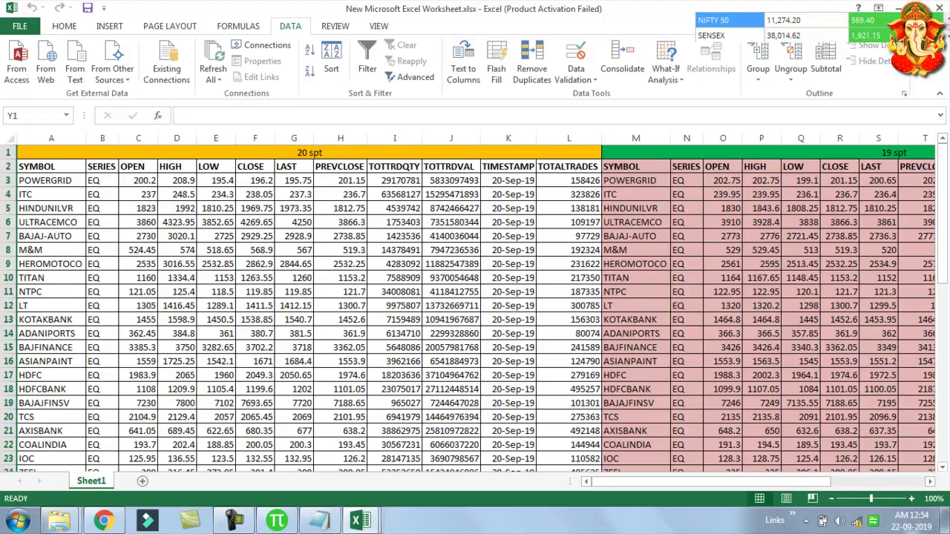
mouse_move(753, 483)
left_mouse_down()
mouse_move(711, 492)
mouse_move(915, 486)
left_mouse_up()
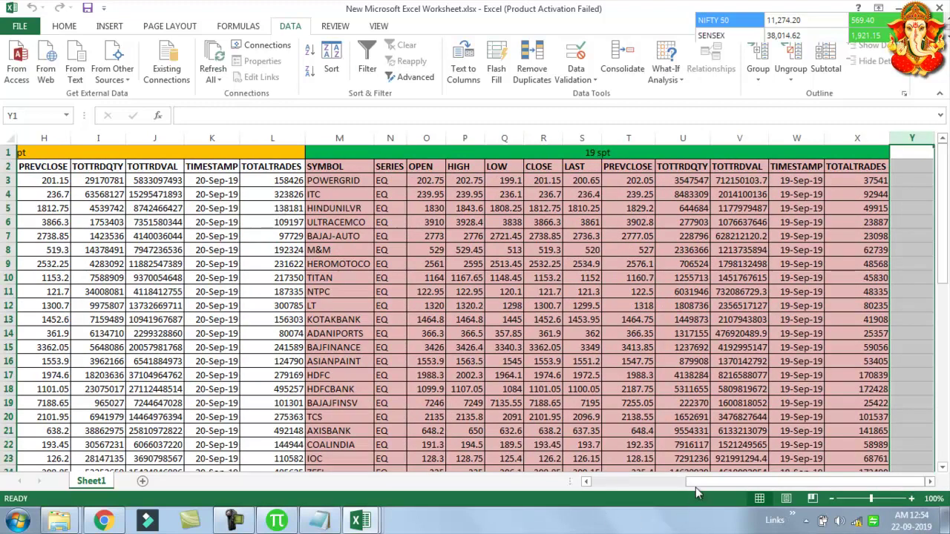
left_click_drag(697, 494, 134, 170)
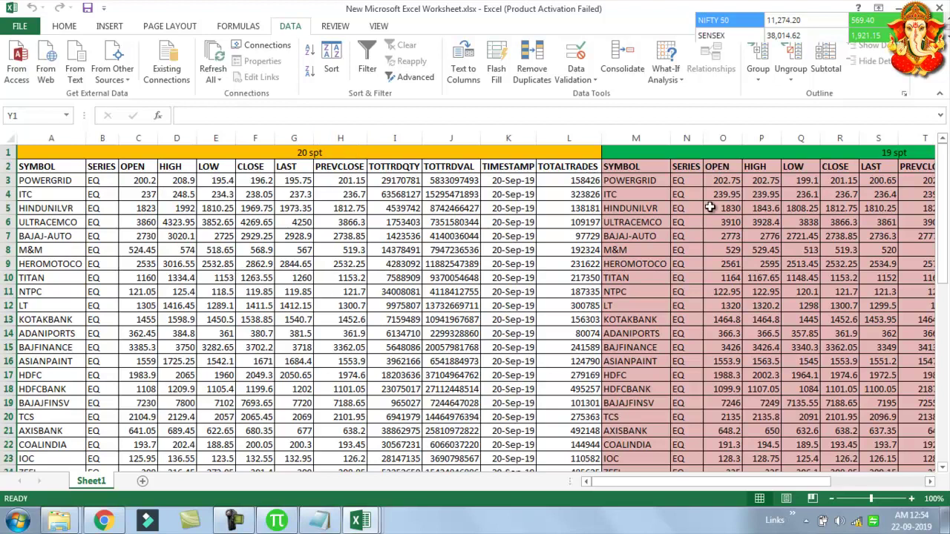
left_click_drag(687, 480, 782, 480)
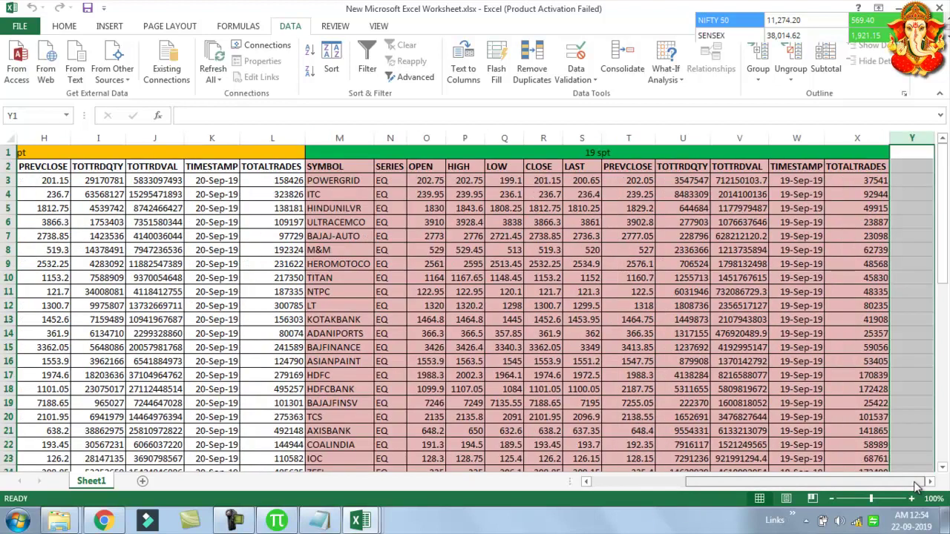
left_click(913, 168)
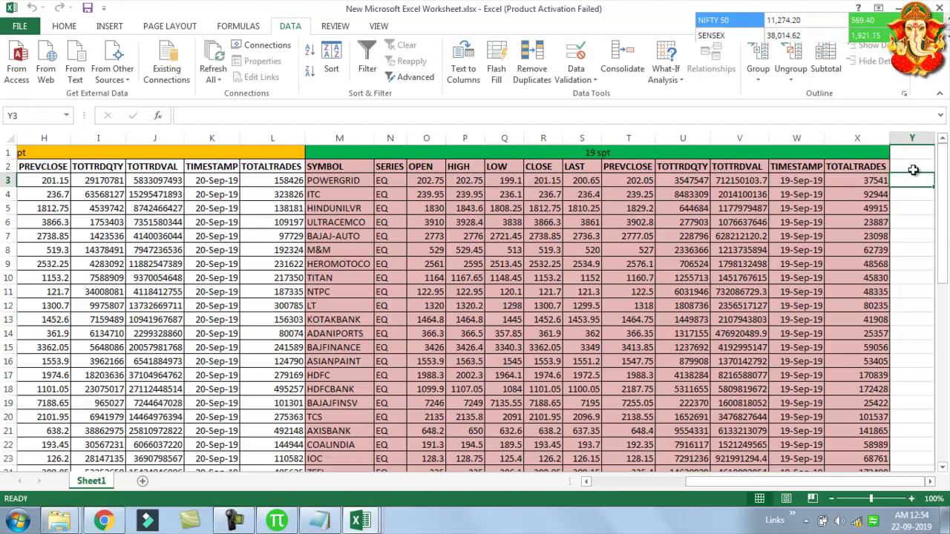
scroll(410, 499, "right", 3)
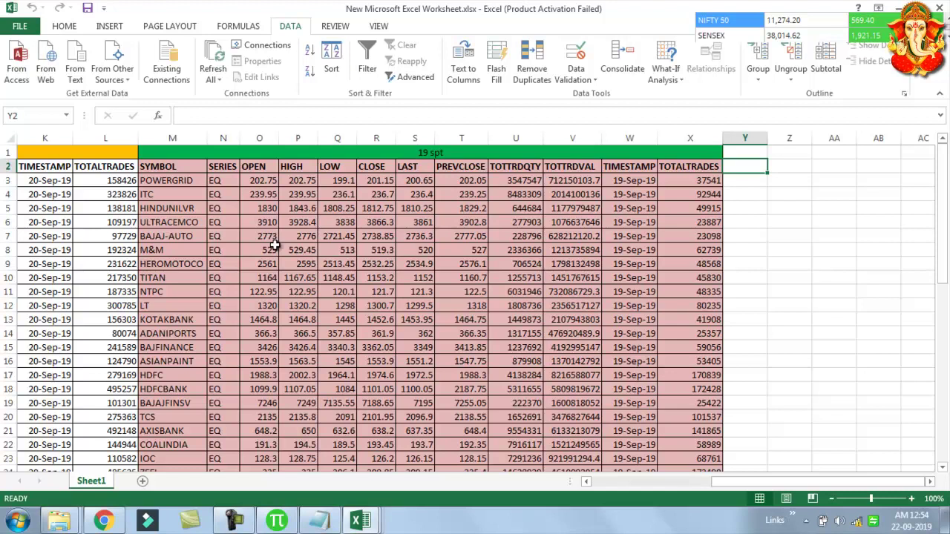
Fill Y2:AA2 with blue and enter the heading Vol in Y2
left_click(63, 27)
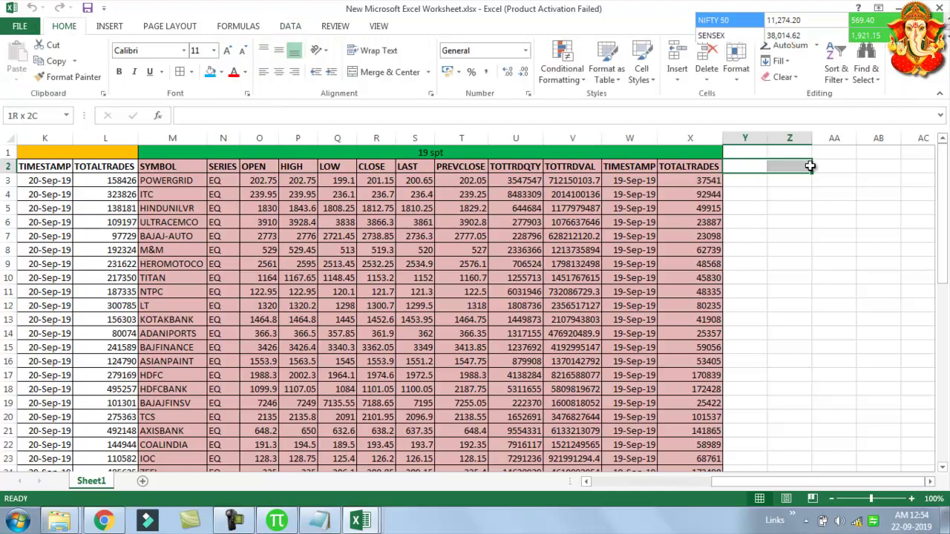
left_click_drag(749, 164, 839, 165)
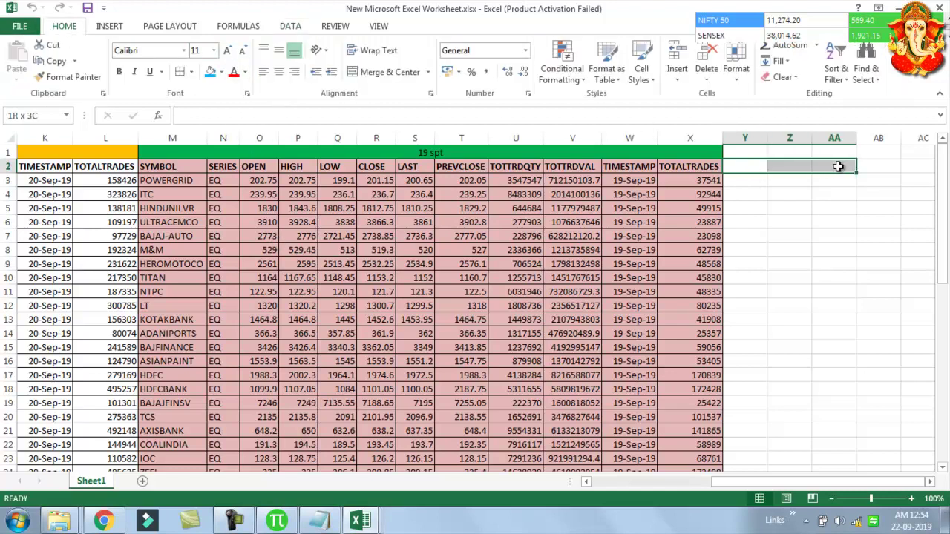
left_click(210, 72)
left_click(751, 193)
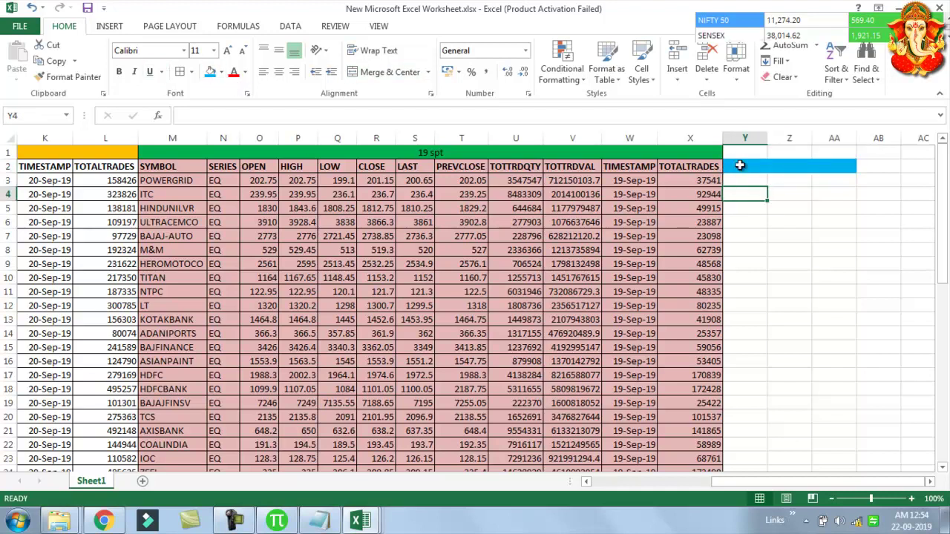
left_click(745, 171)
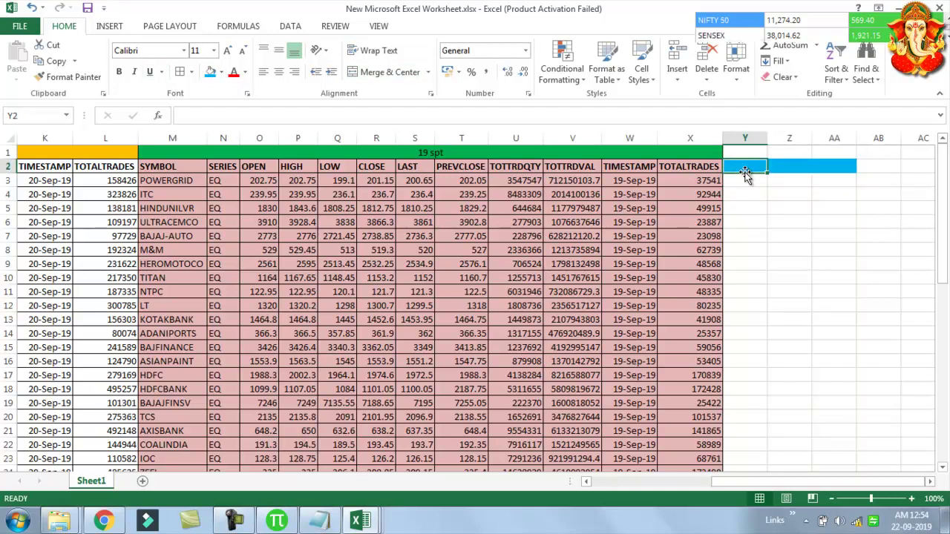
type("Vol")
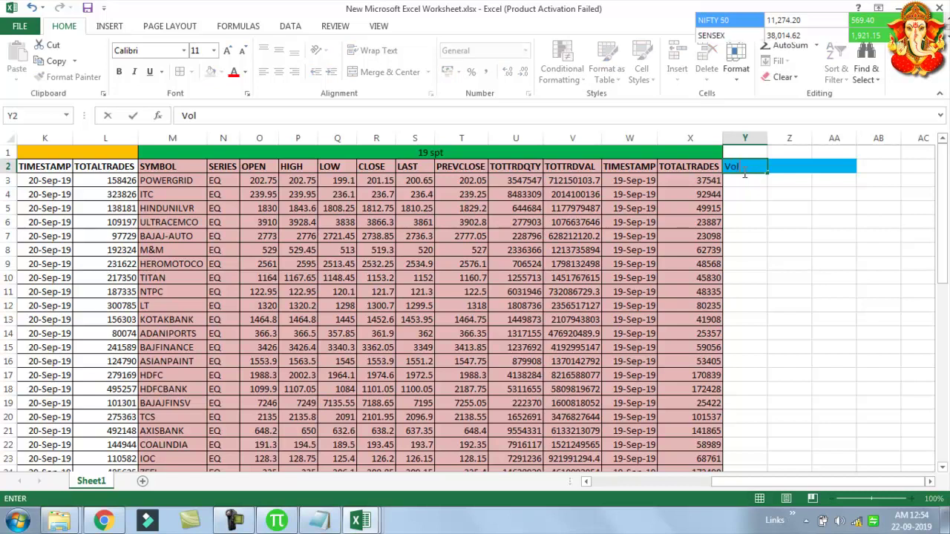
left_click(743, 186)
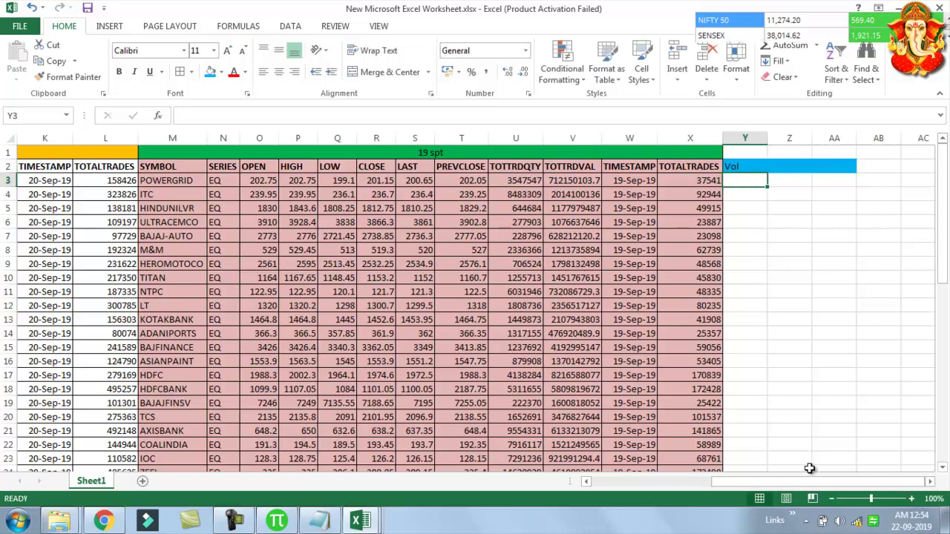
Review the SYMBOL and SERIES headings in A2 and B2
left_click_drag(803, 481, 564, 482)
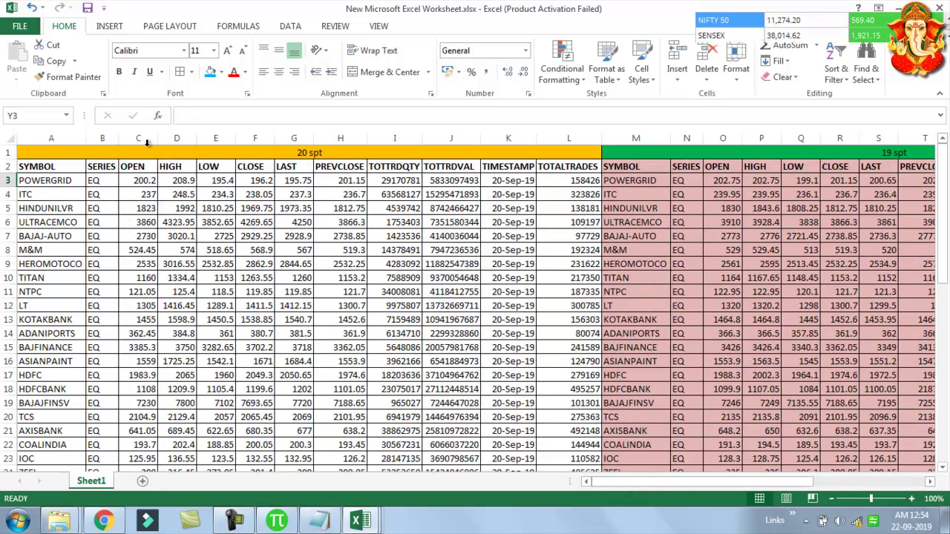
left_click(45, 166)
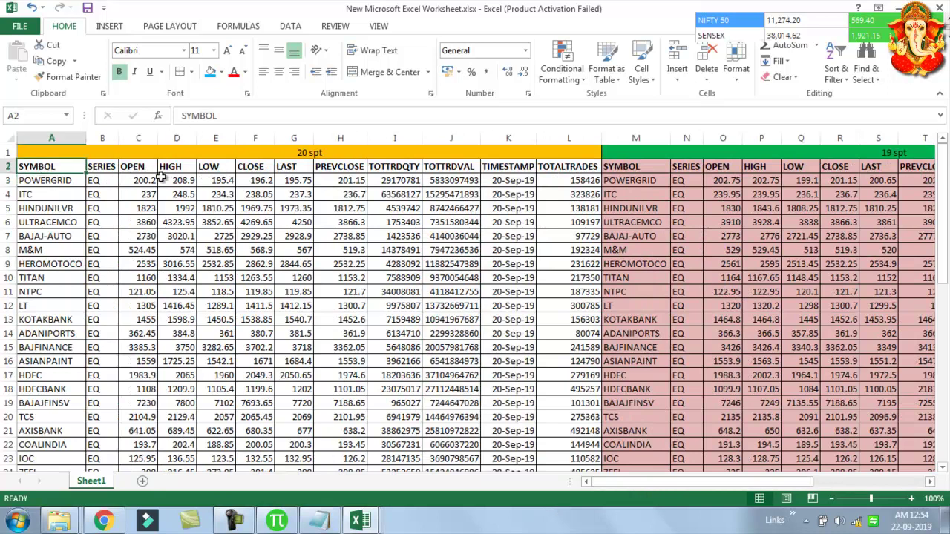
left_click(95, 169)
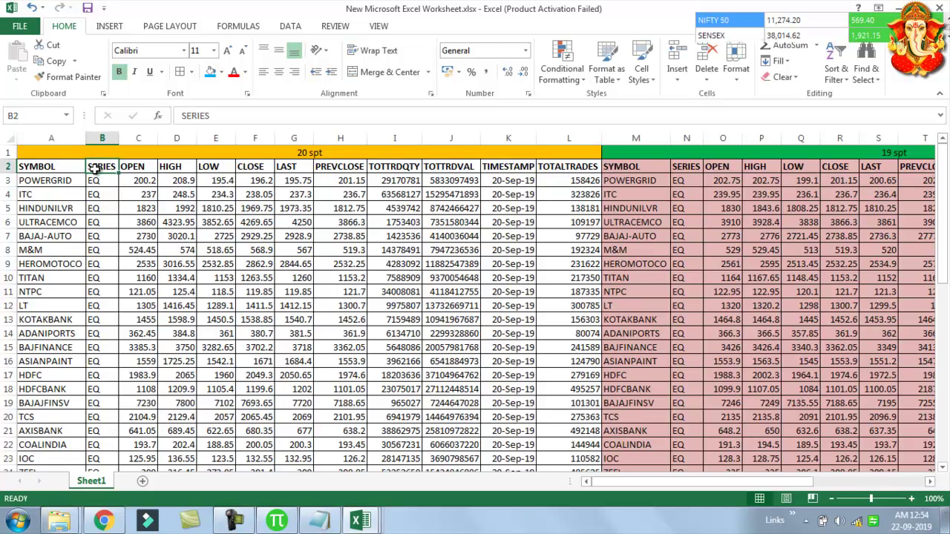
Open NSE's deliverable reports archive page from the Reports bookmarks and view the series options
left_click(103, 522)
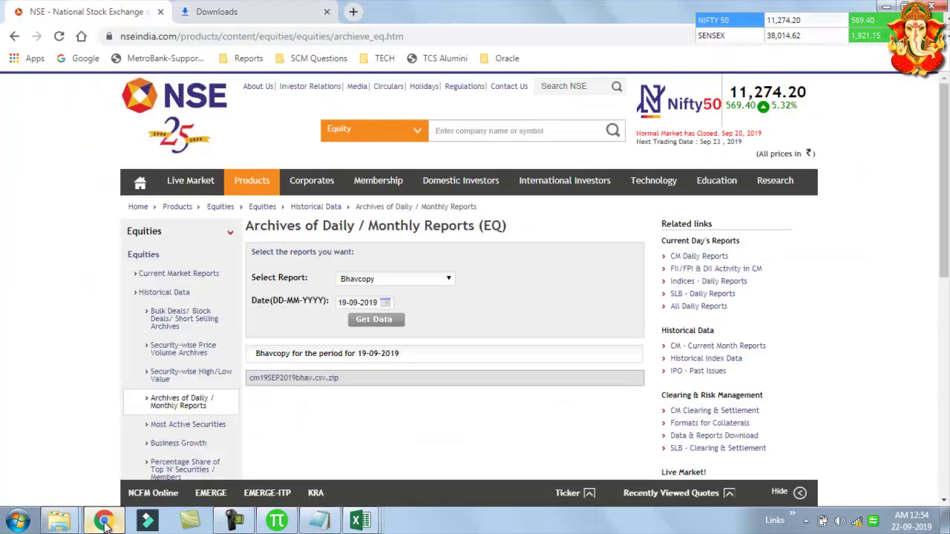
left_click(248, 59)
left_click(250, 110)
left_click(251, 59)
left_click(253, 96)
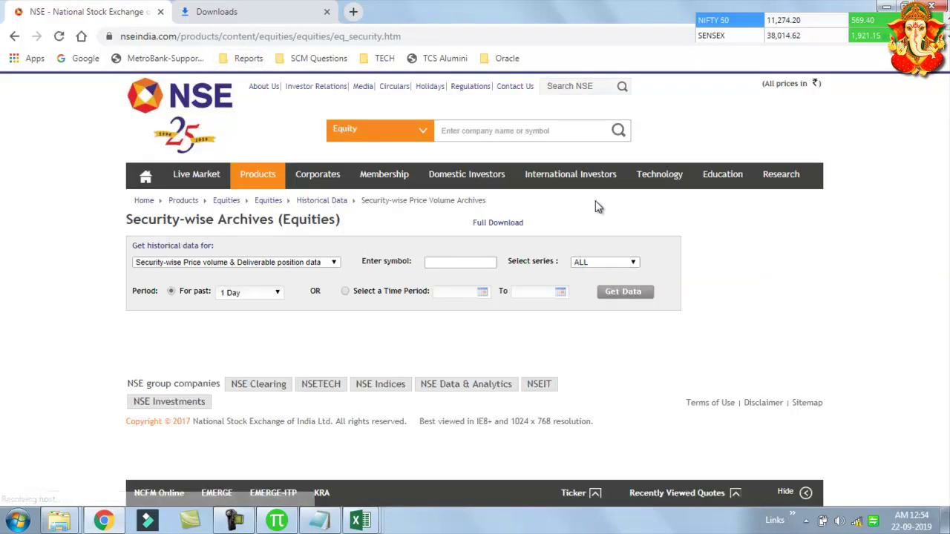
left_click(609, 264)
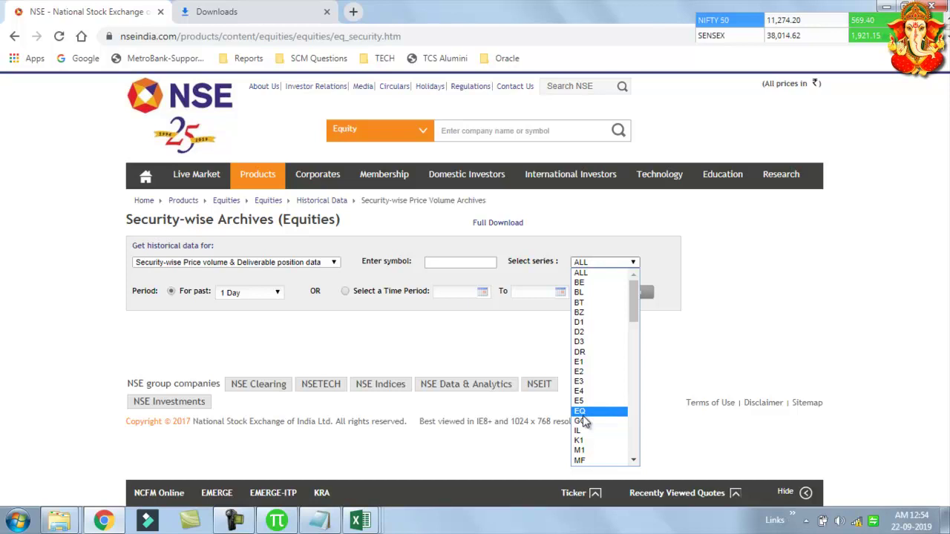
Return to the combined watchlist workbook and select the OPEN heading in C2
left_click(380, 519)
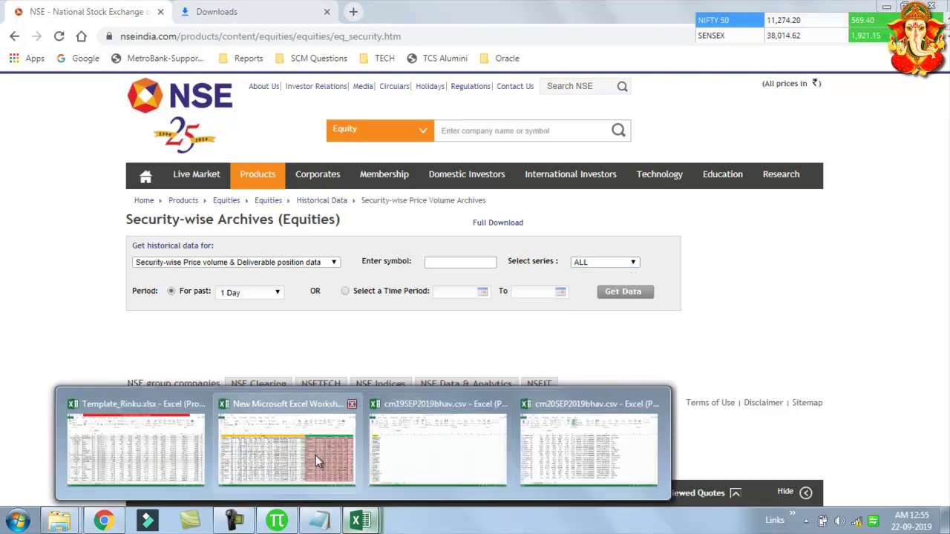
left_click(315, 455)
left_click(132, 169)
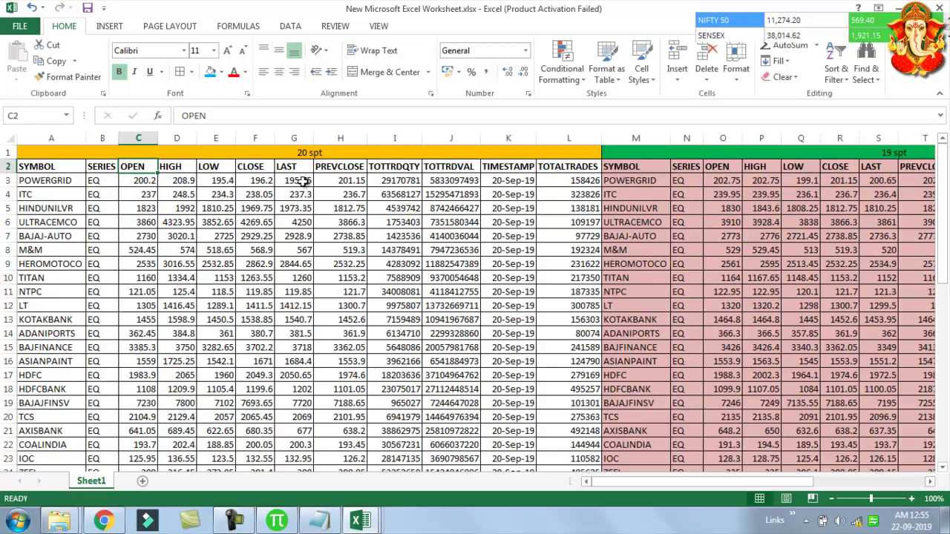
Compare POWERGRID's 19-Sep close of 201.15 with its 20-Sep previous close, quantity, value and trades
left_click(321, 168)
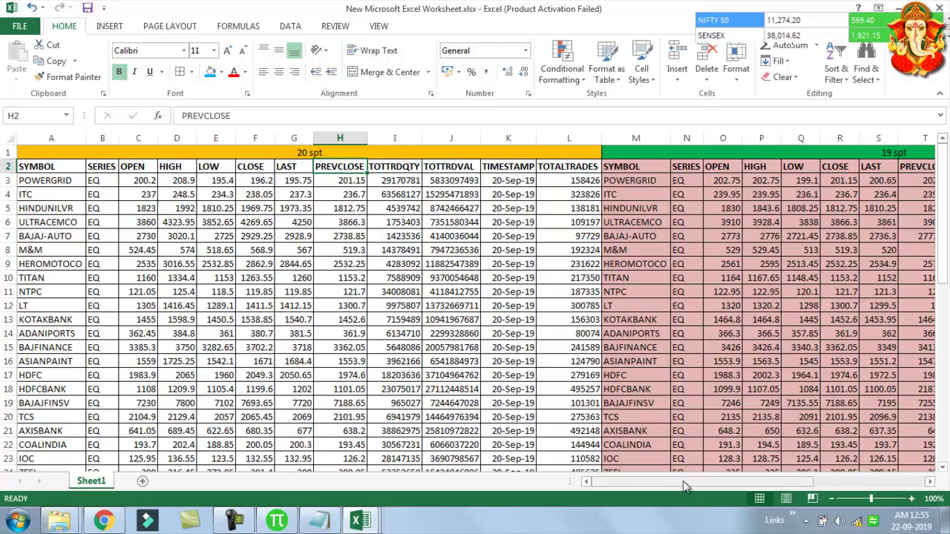
scroll(683, 481, "right", 2)
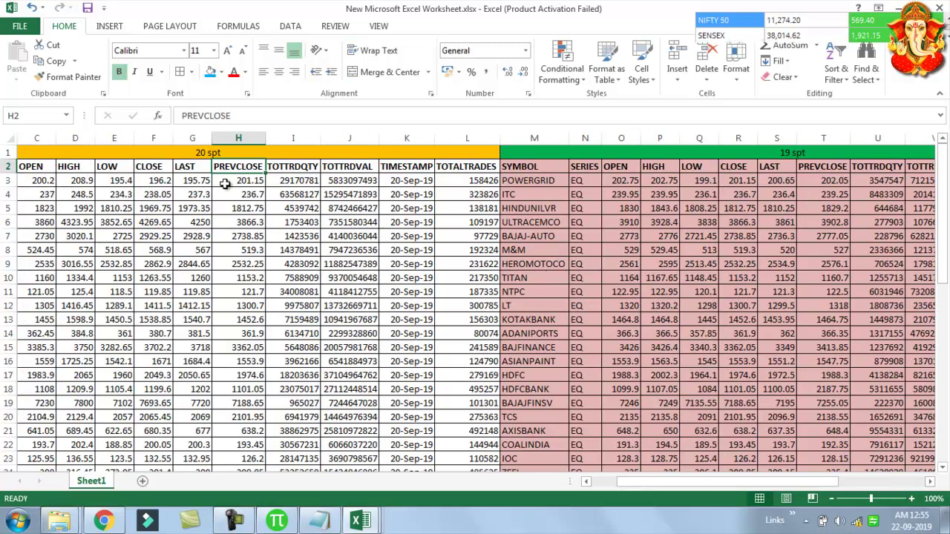
scroll(631, 483, "left", 2)
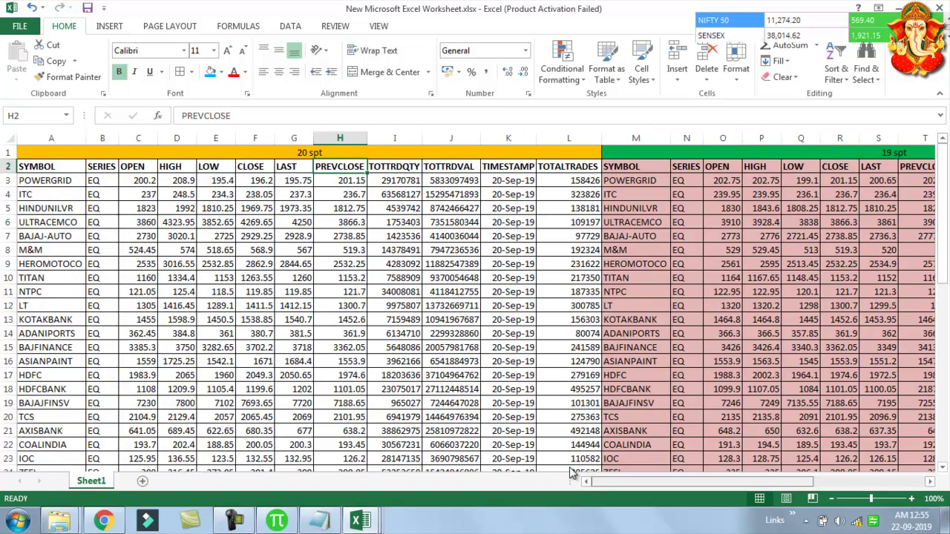
left_click_drag(594, 475, 653, 477)
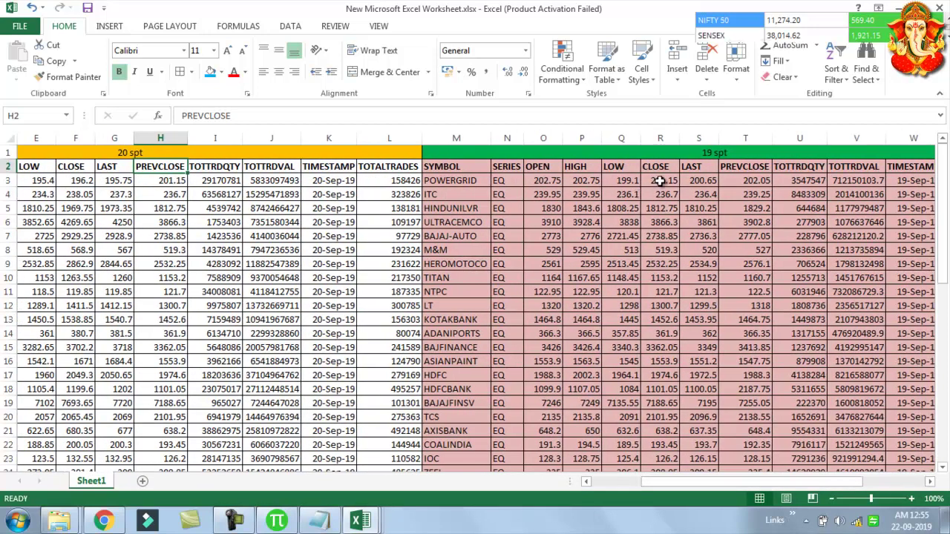
left_click(660, 181)
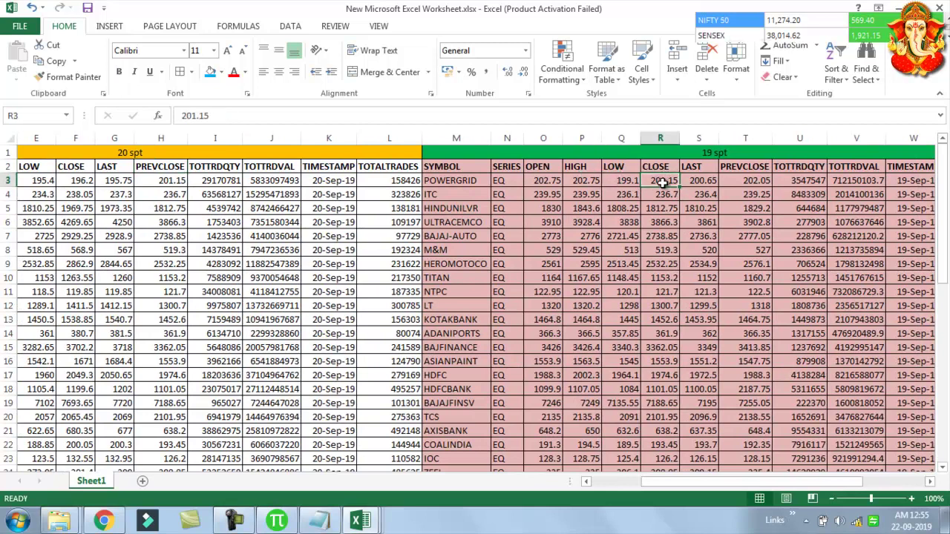
left_click(146, 178)
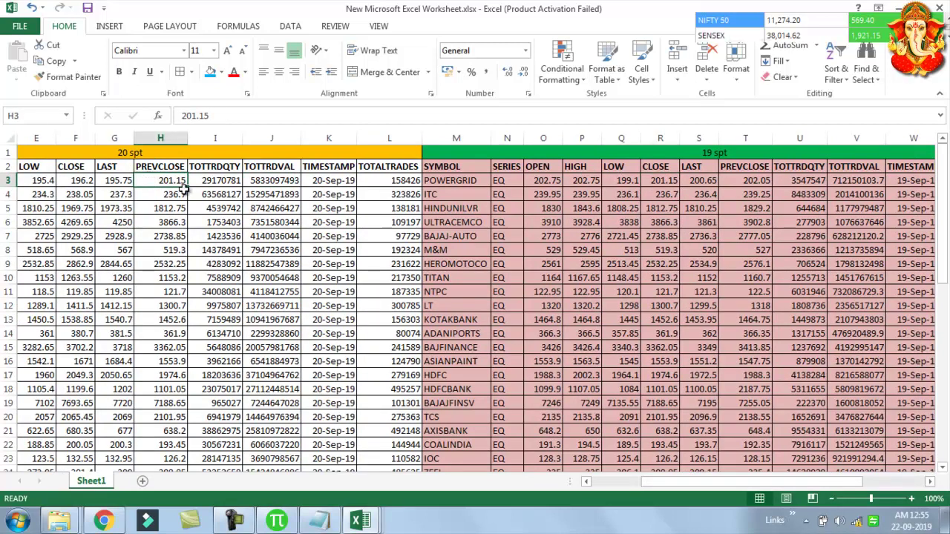
left_click(234, 182)
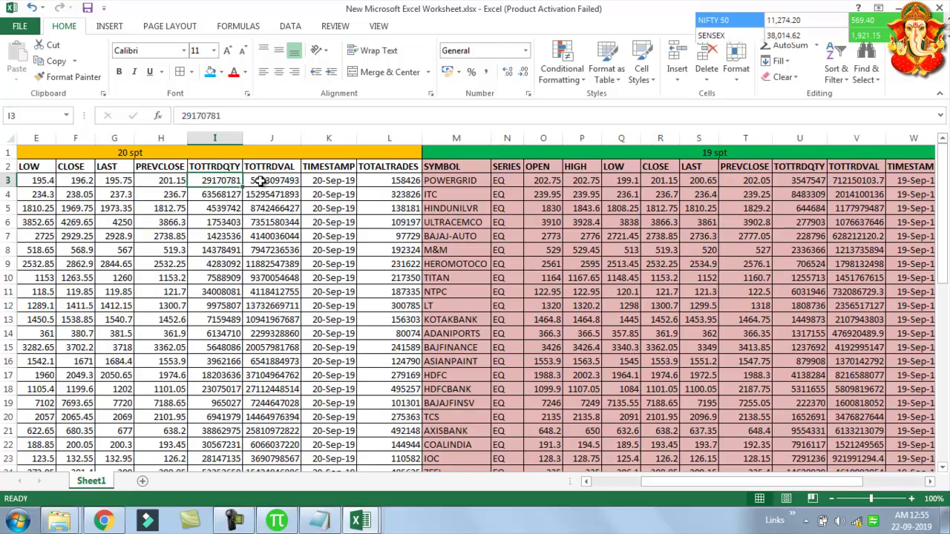
left_click(262, 181)
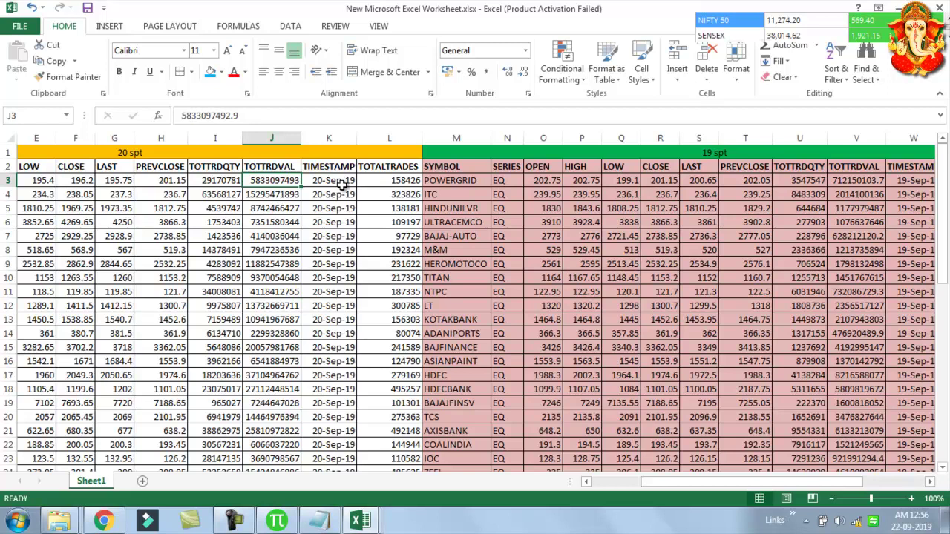
left_click(378, 183)
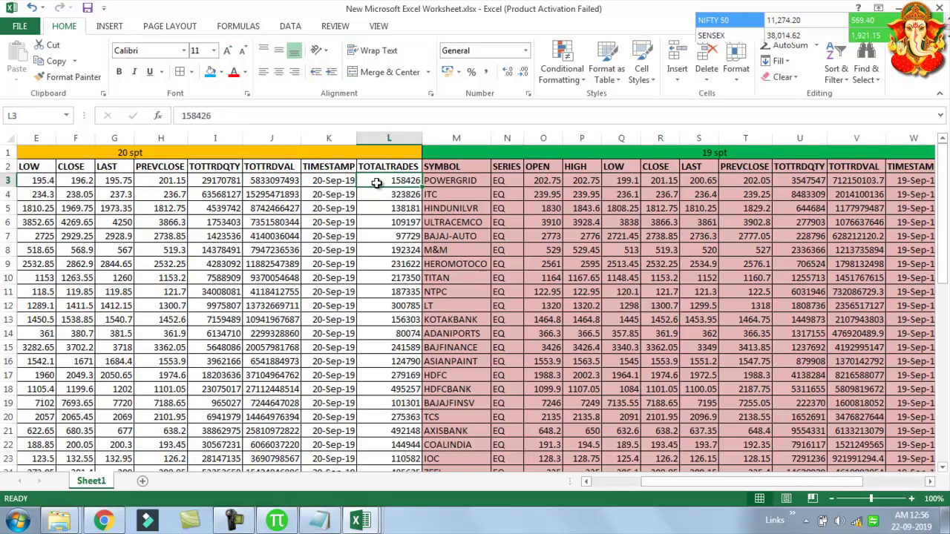
Arrow across past the data, then back to Z2 beside the Vol heading
key("Right")
key("Right")
key("Right")
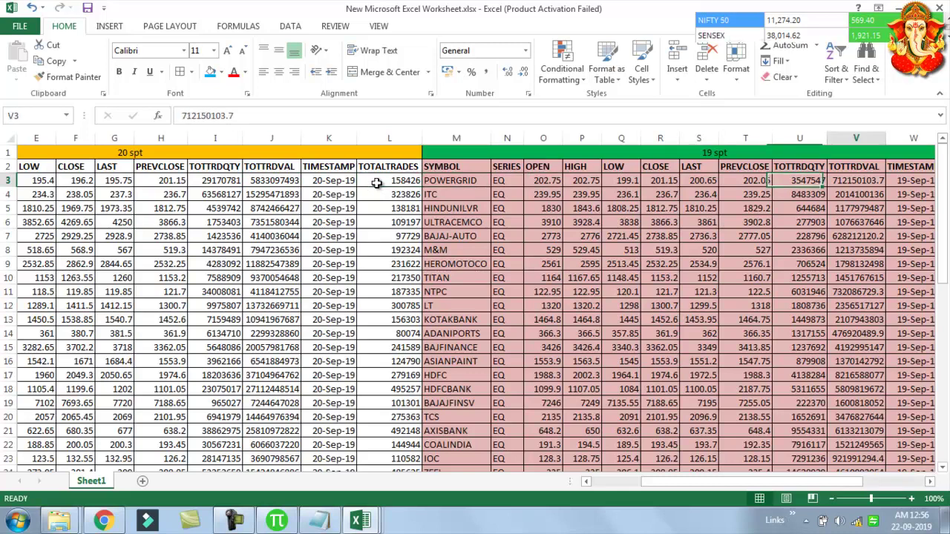
key("Right")
key("Right")
key("Right")
key("Right")
key("Right")
key("Up")
key("Left")
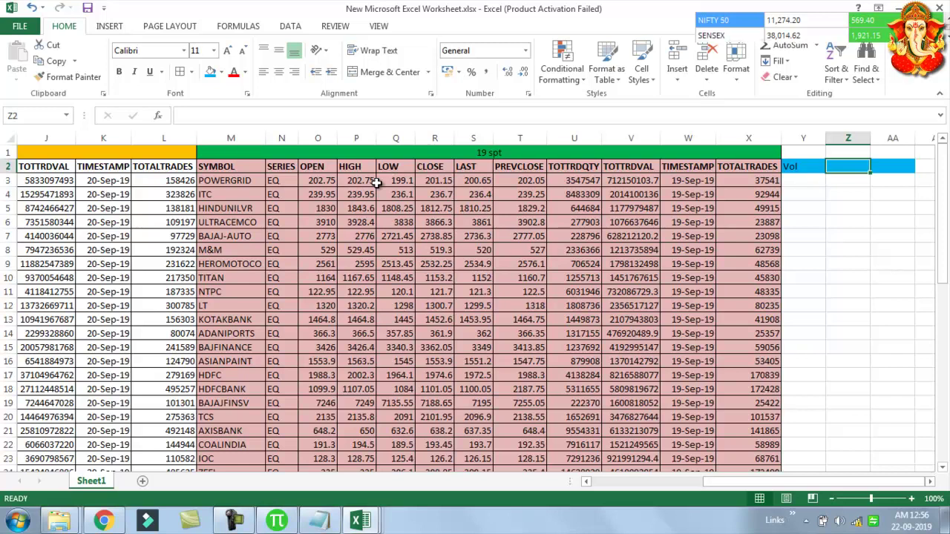
View the NSE Security-wise Archives page, then check and close the Link.txt note of NSE links
left_click(115, 523)
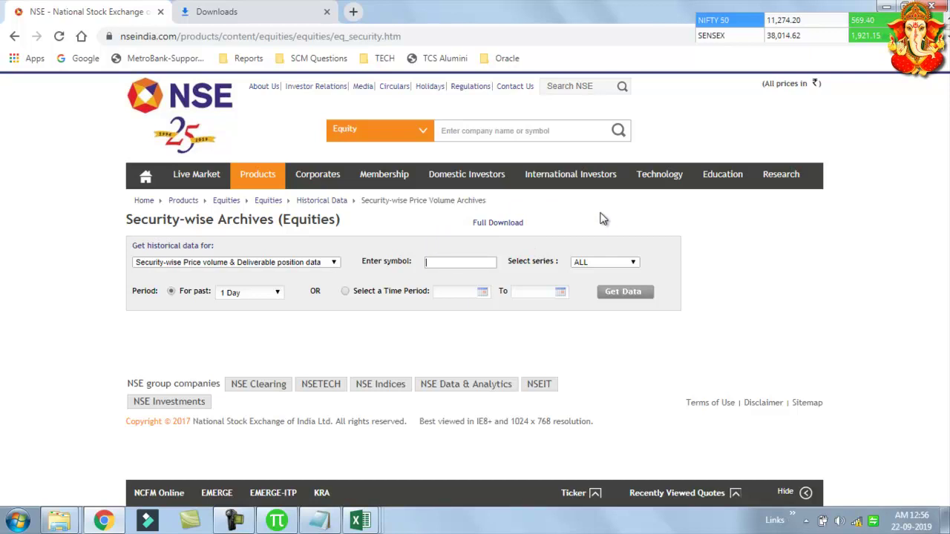
mouse_move(564, 177)
left_click(319, 522)
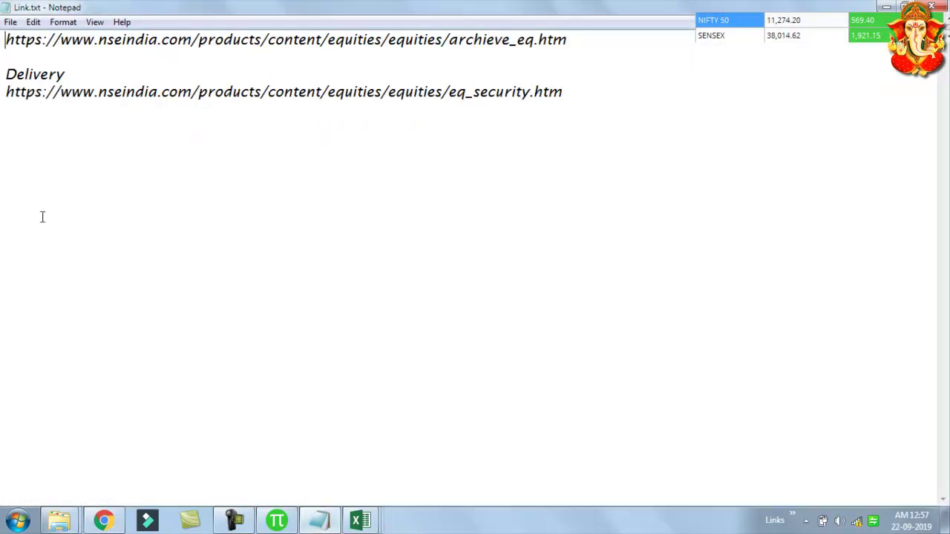
left_click(886, 6)
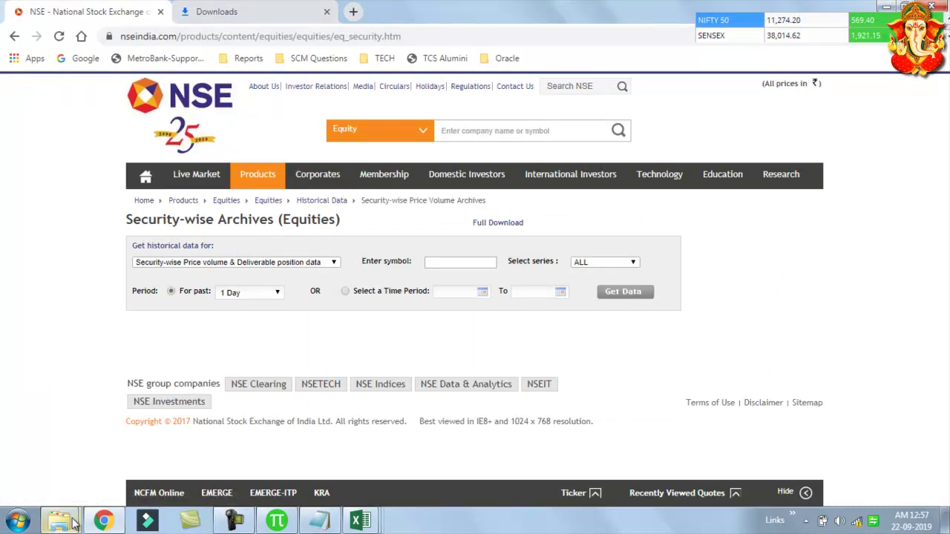
Open sec_bhavdata_full.csv from the Report folder and select its DELIV_QTY and DELIV_PER columns N:O
mouse_move(75, 524)
left_click(128, 467)
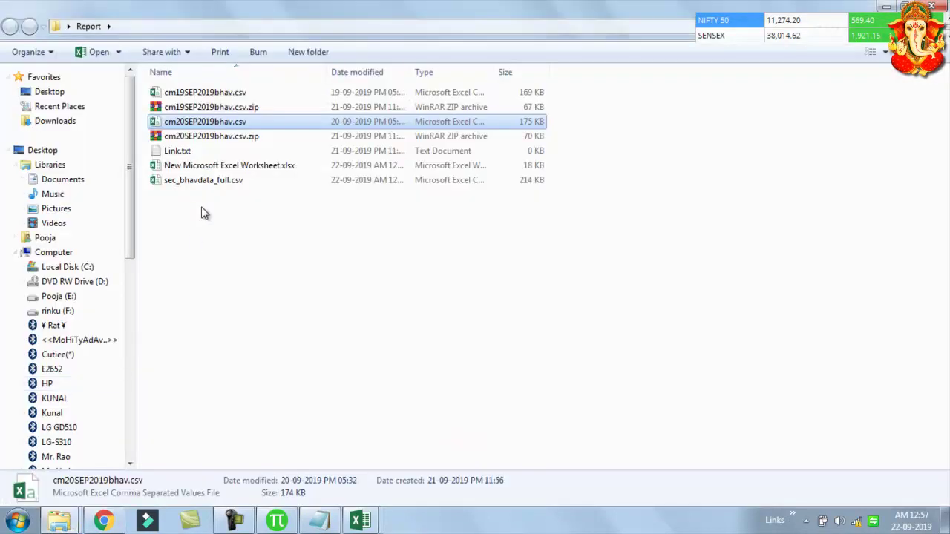
double_click(202, 182)
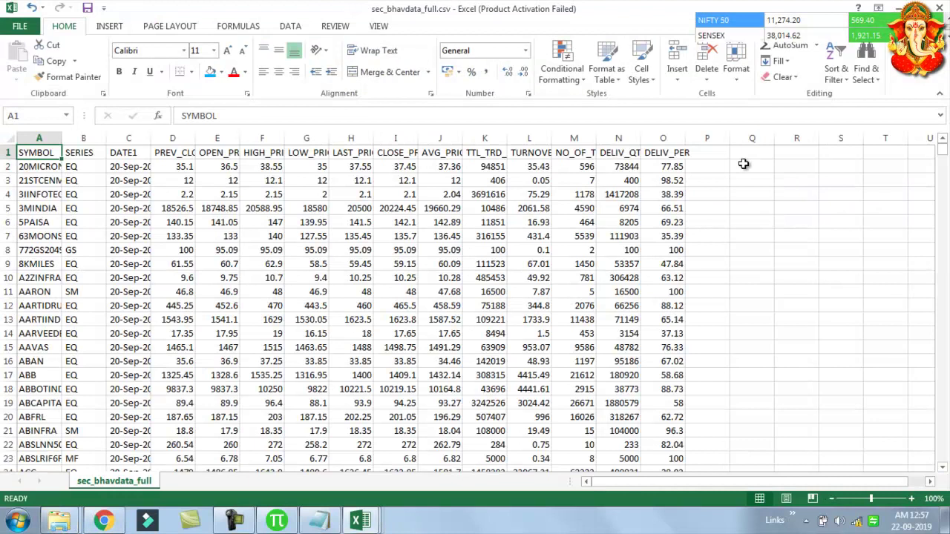
left_click(617, 155)
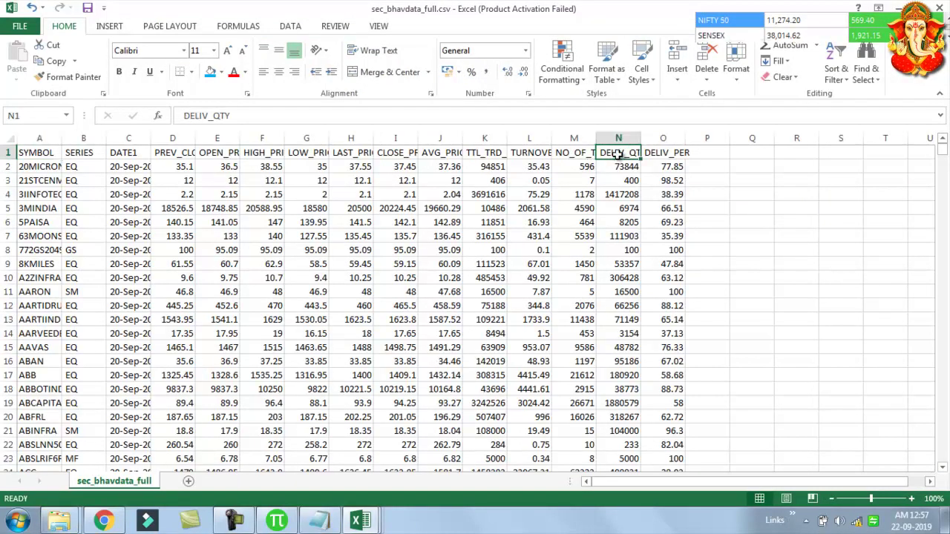
left_click(649, 152)
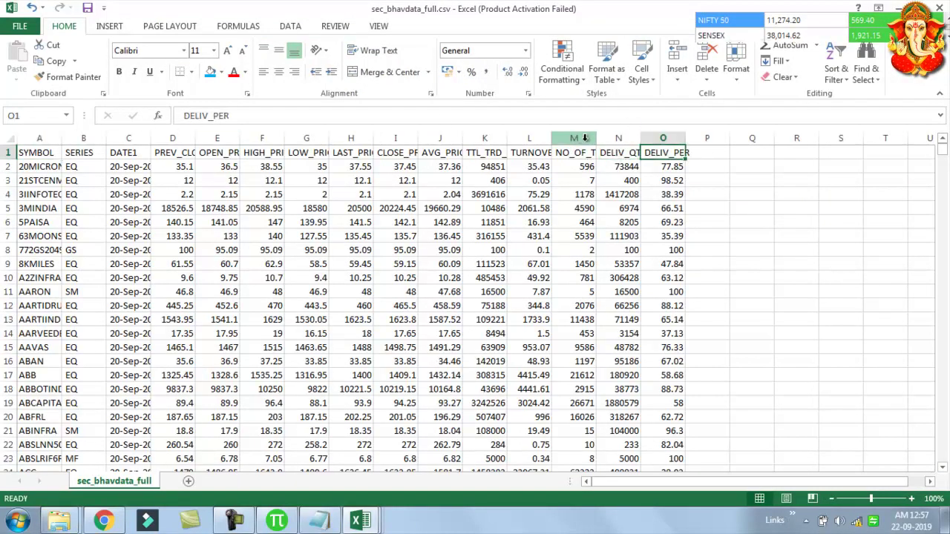
left_click_drag(619, 138, 668, 141)
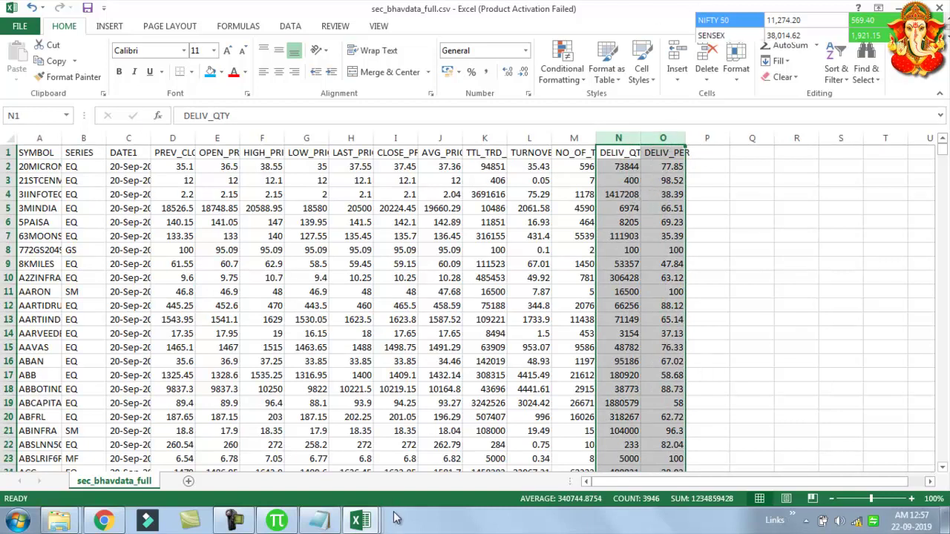
left_click(361, 521)
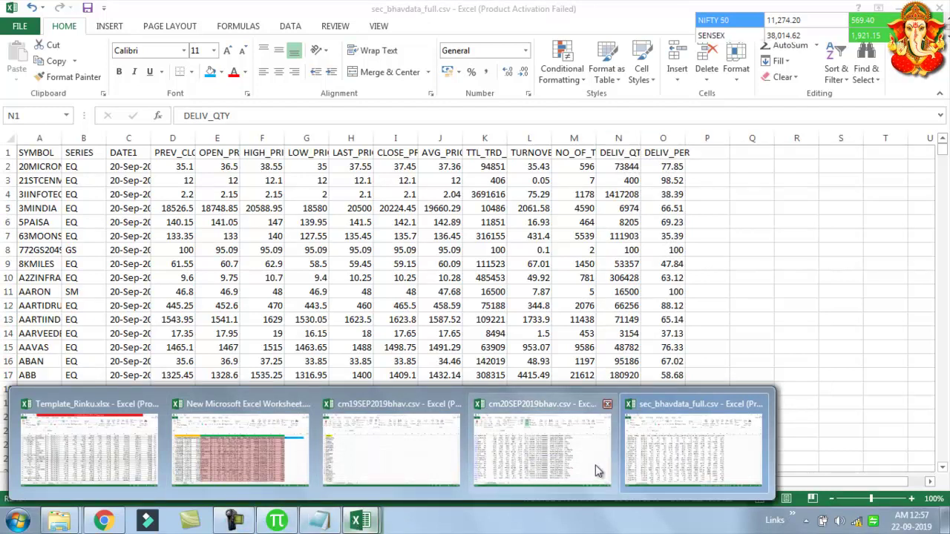
Enter =I3/U3 in Y3, dividing POWERGRID's 20-Sep traded quantity by its 19-Sep quantity
left_click(195, 475)
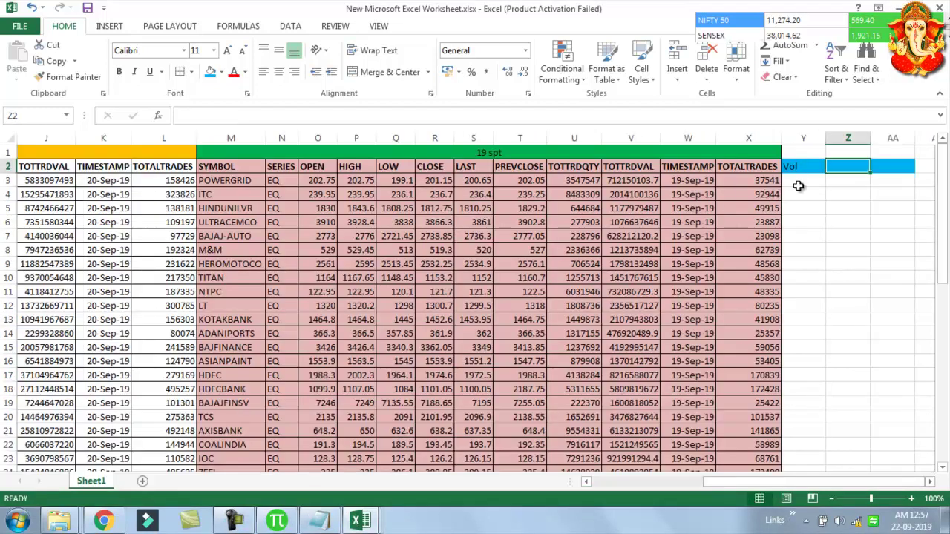
left_click(799, 186)
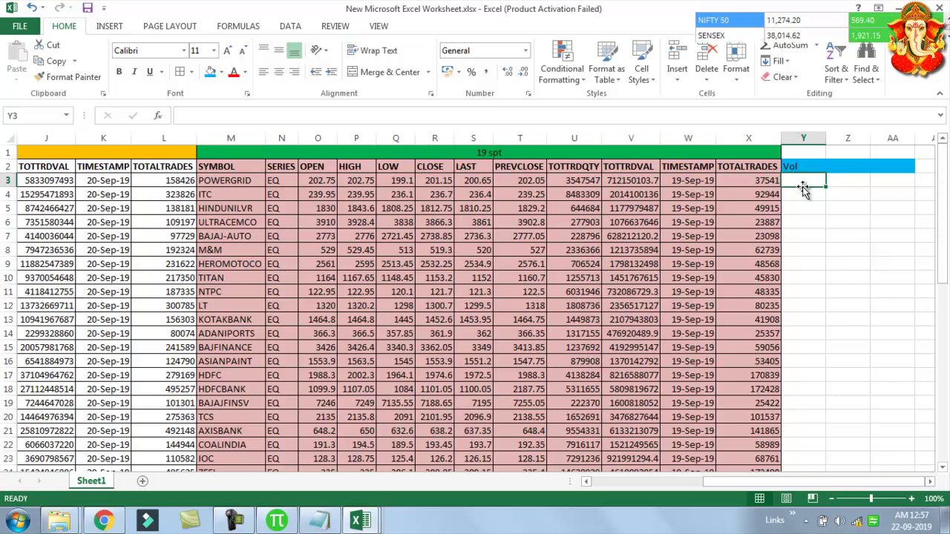
type("=")
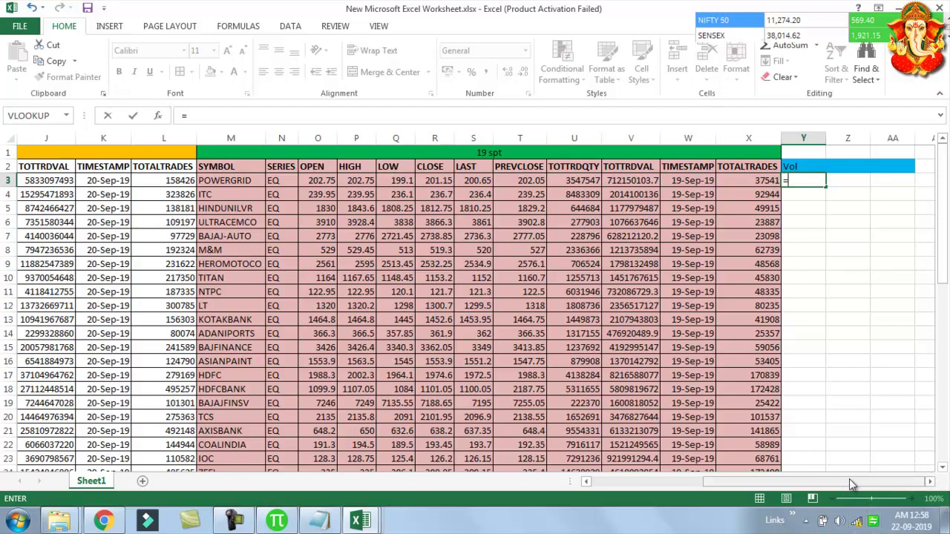
left_click_drag(854, 481, 829, 481)
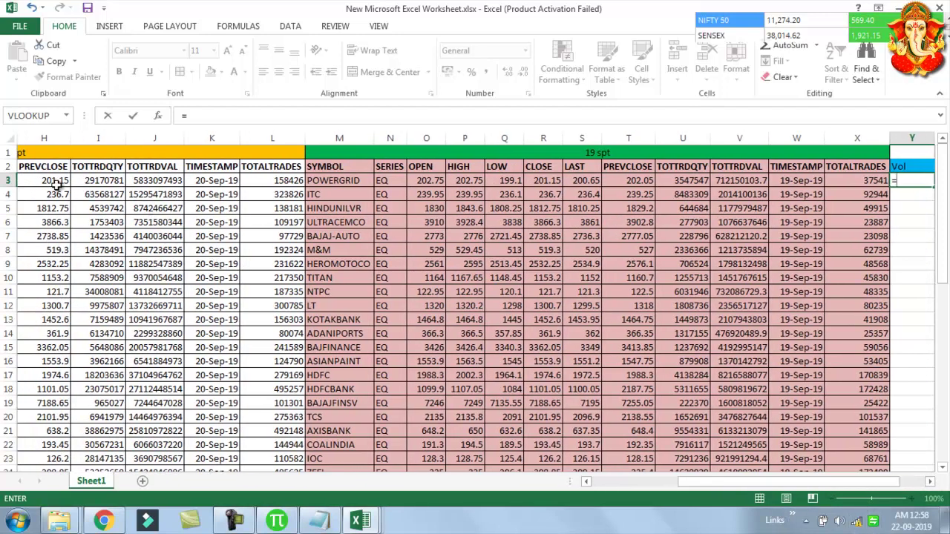
left_click(93, 180)
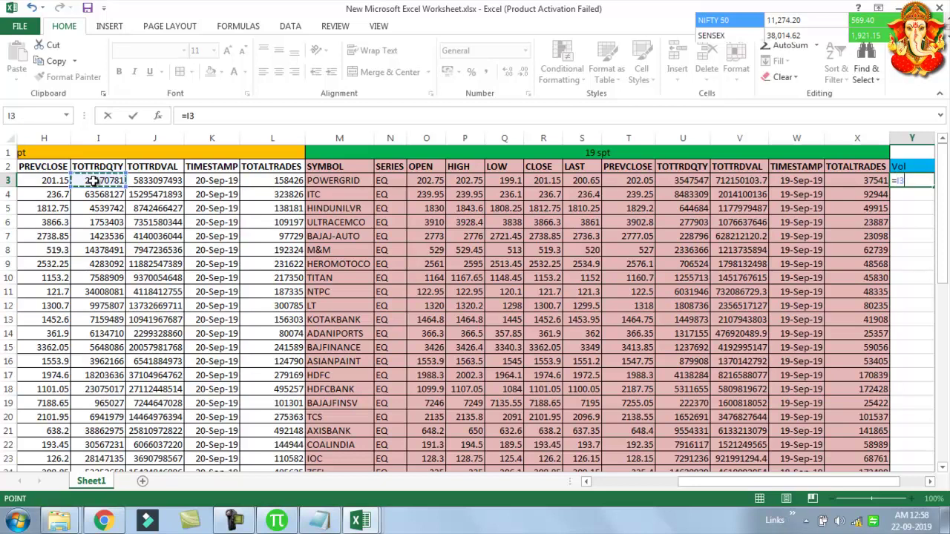
type("/")
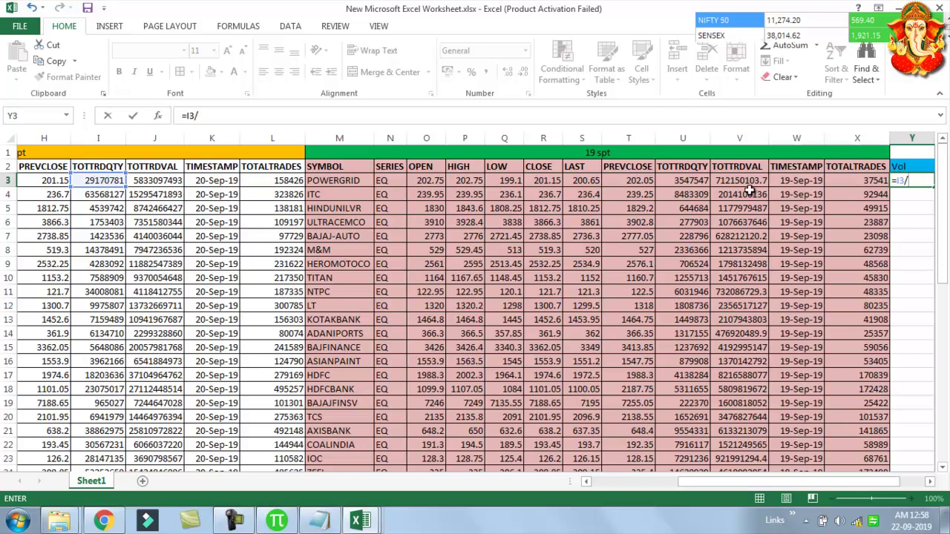
left_click(680, 181)
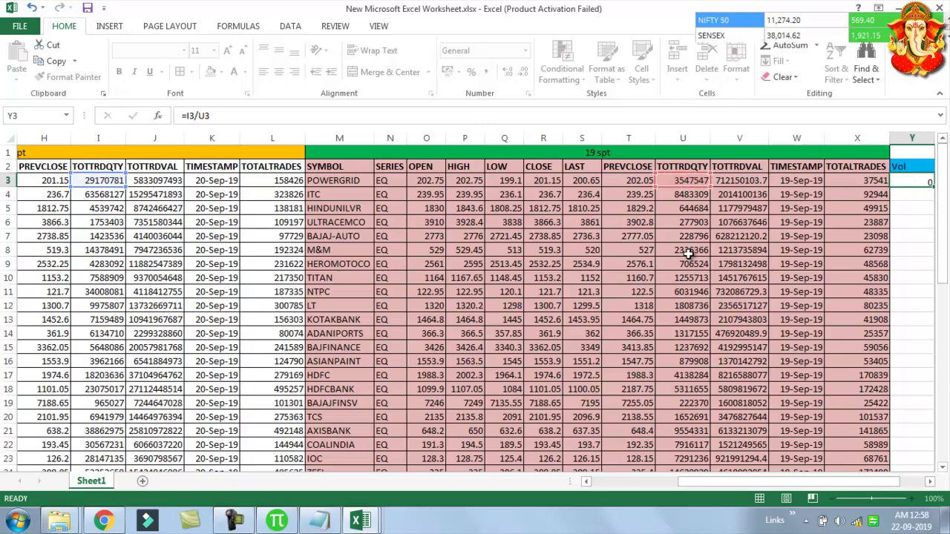
key("Return")
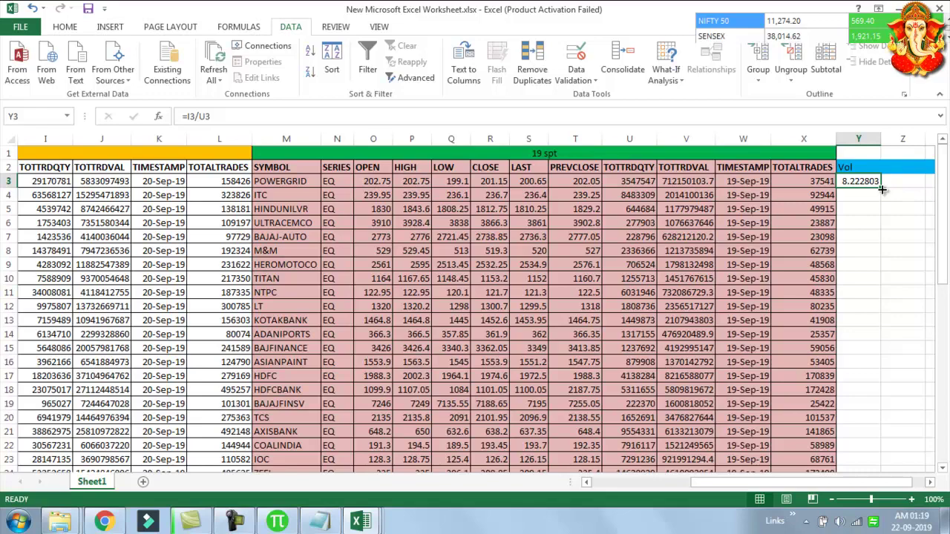
Fill the Vol formula down from Y3 for all 50 stocks and scroll to check the ratios
double_click(882, 190)
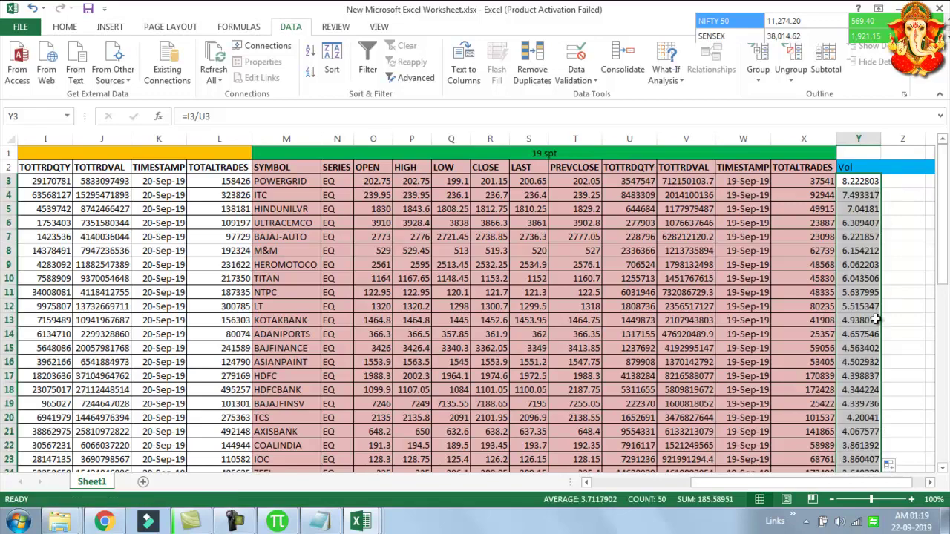
scroll(876, 319, "down", 7)
scroll(855, 271, "down", 5)
scroll(855, 271, "up", 6)
scroll(855, 271, "up", 7)
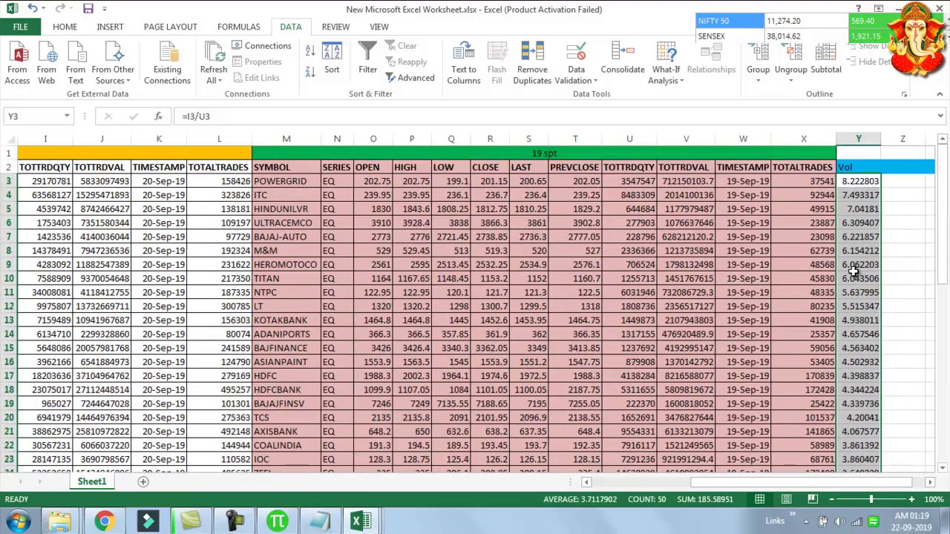
scroll(631, 316, "down", 5)
scroll(901, 312, "down", 7)
scroll(901, 312, "up", 7)
scroll(906, 315, "up", 5)
left_click(856, 182)
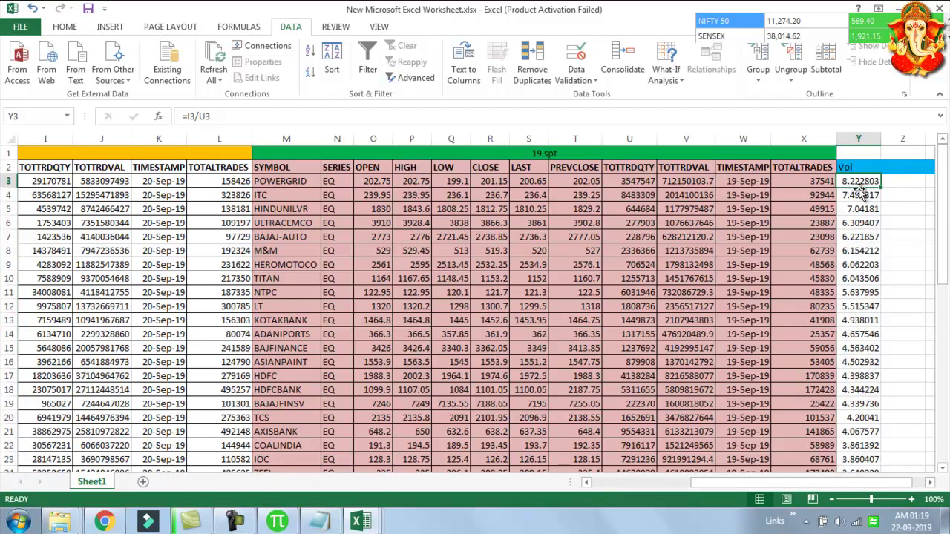
Scroll through the Vol ratios again, then bring up Zerodha Pi's NIFTY 50 Daily chart
left_click(236, 521)
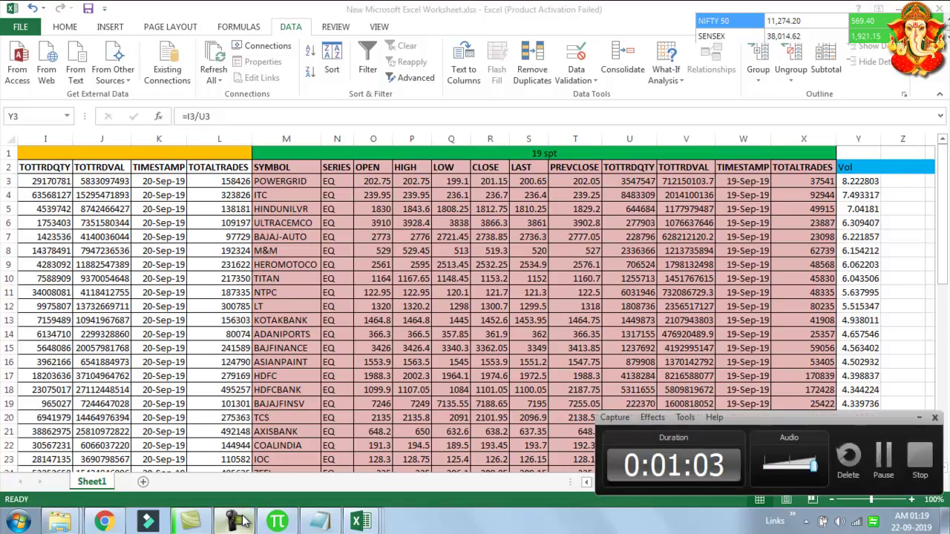
left_click(236, 522)
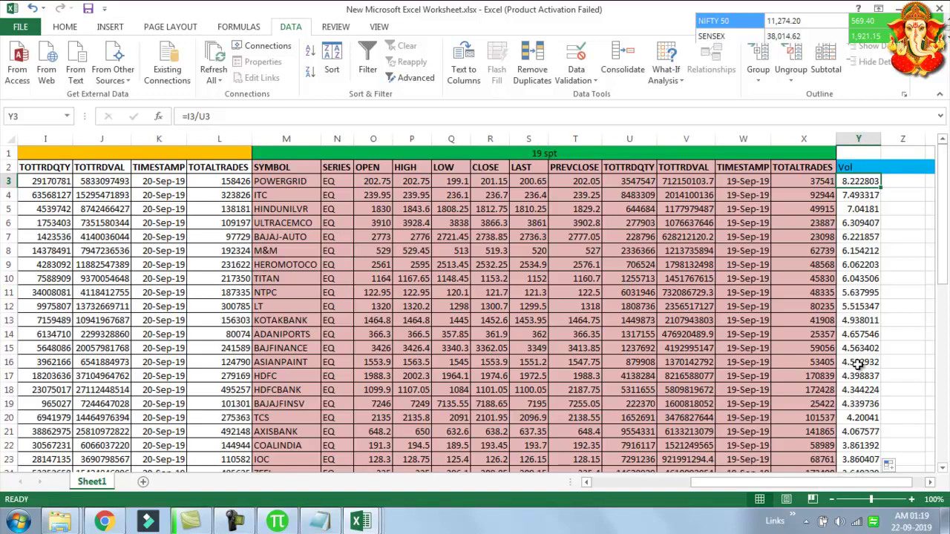
scroll(865, 358, "down", 11)
scroll(864, 359, "down", 3)
scroll(865, 359, "up", 3)
scroll(865, 360, "up", 6)
scroll(865, 364, "up", 6)
scroll(865, 369, "down", 1)
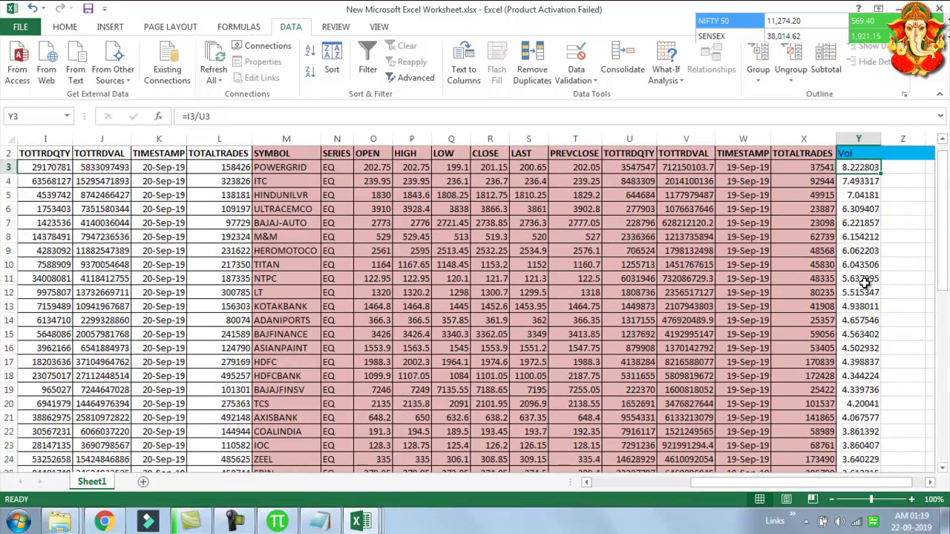
scroll(865, 364, "down", 10)
scroll(884, 334, "down", 4)
scroll(878, 334, "up", 4)
scroll(878, 334, "up", 7)
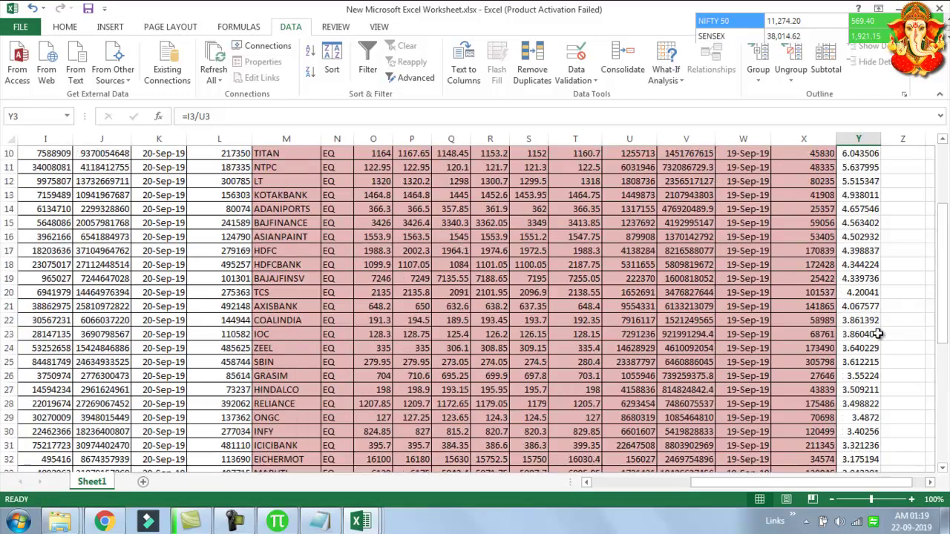
scroll(878, 334, "up", 3)
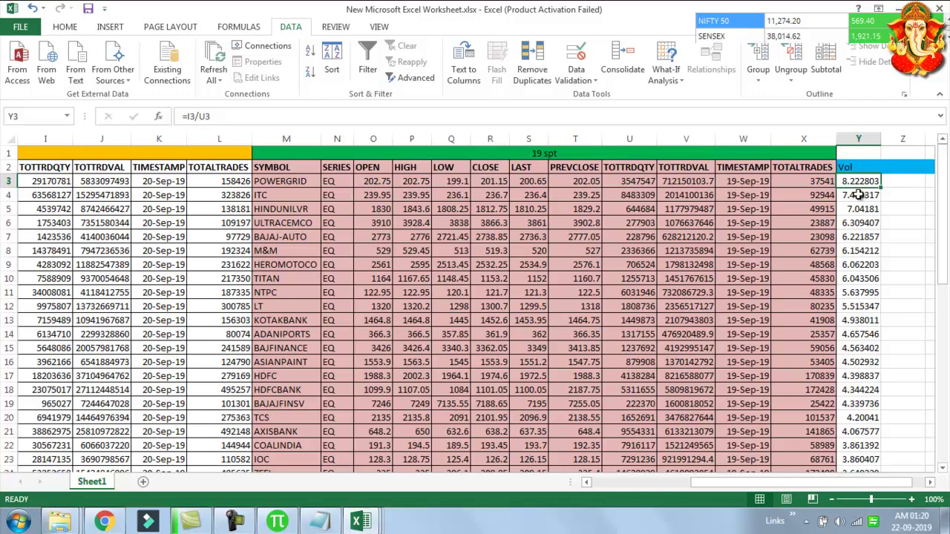
left_click(277, 522)
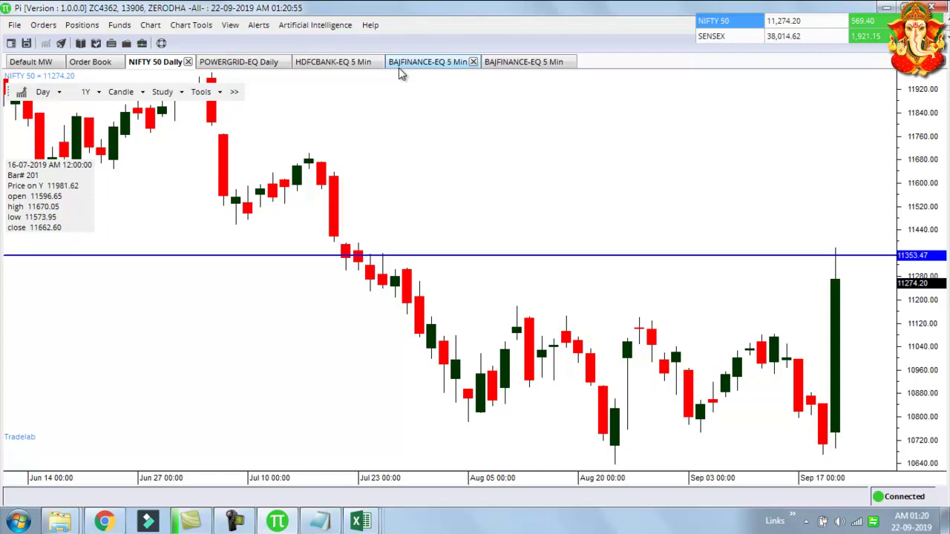
Close the HDFCBANK-EQ 5 Min chart and open a Day-periodicity HDFCBANK-EQ chart from Default MW
left_click(312, 67)
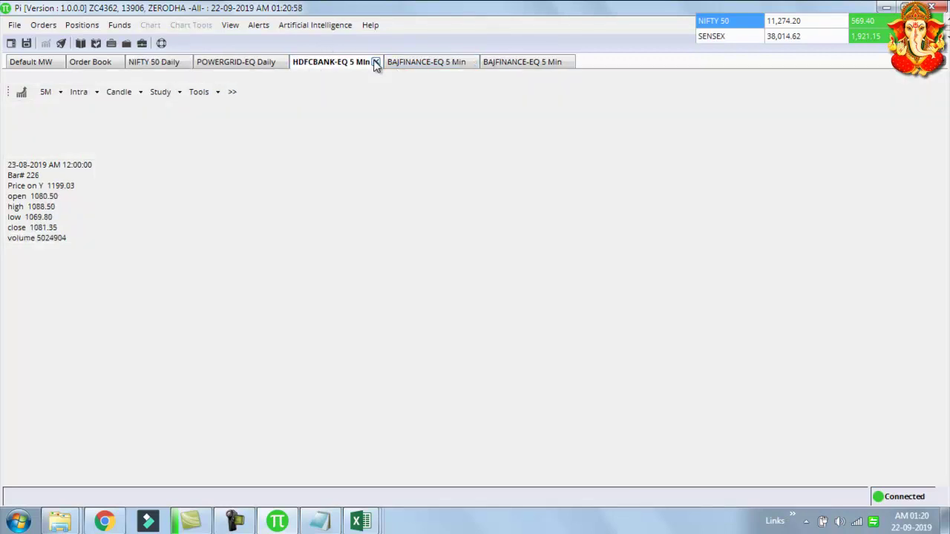
left_click(376, 65)
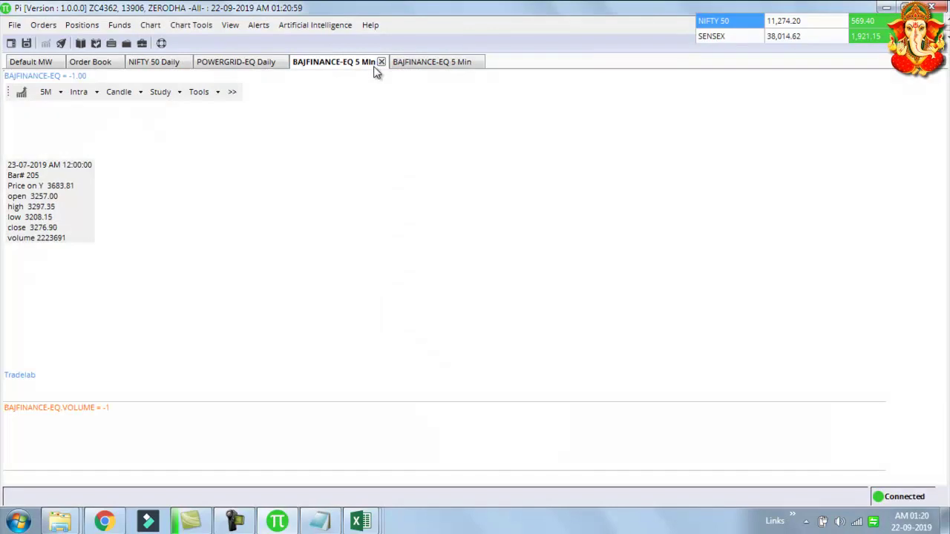
left_click(409, 66)
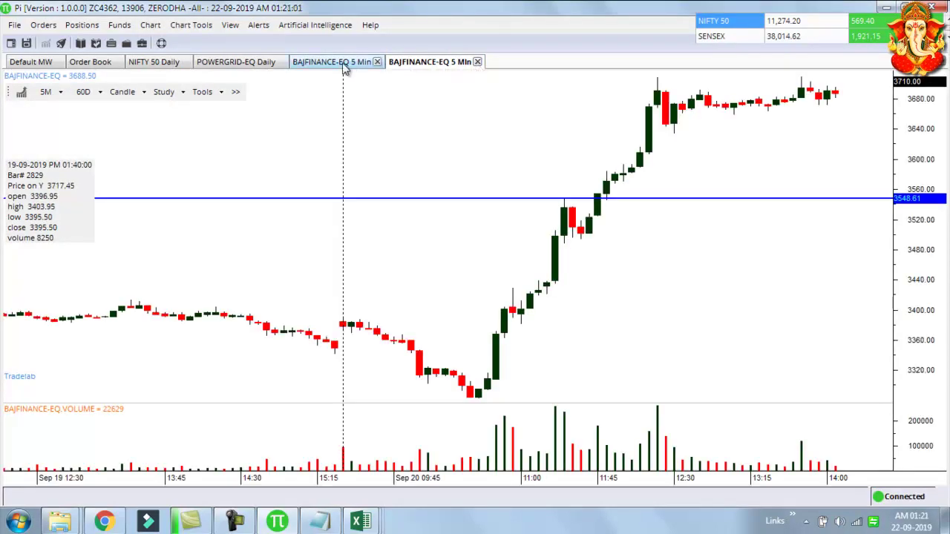
left_click(26, 65)
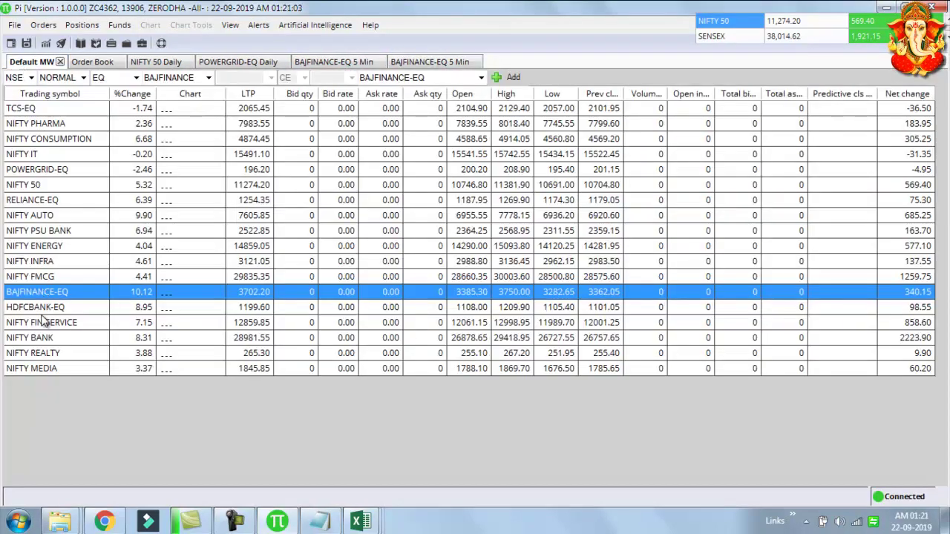
left_click(43, 310)
left_click(43, 44)
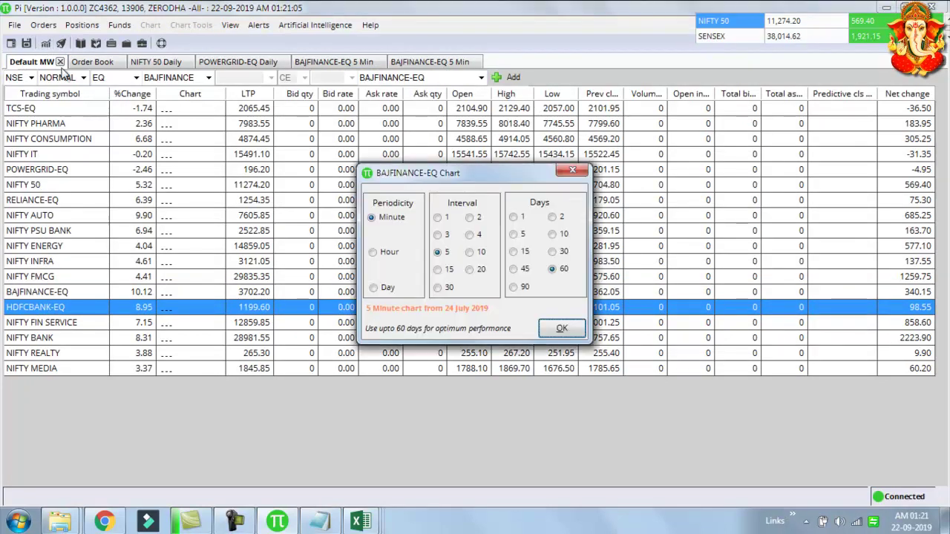
left_click(374, 287)
left_click(579, 331)
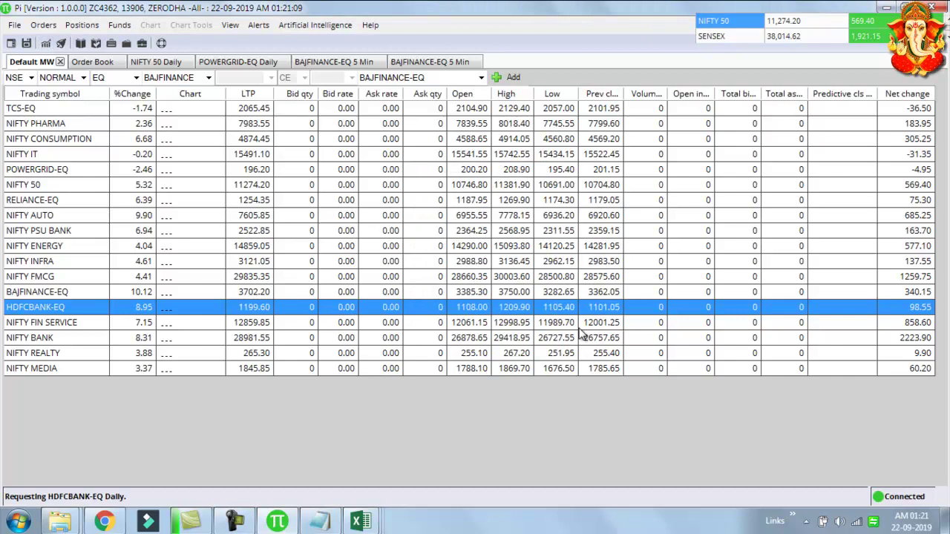
scroll(743, 293, "up", 1)
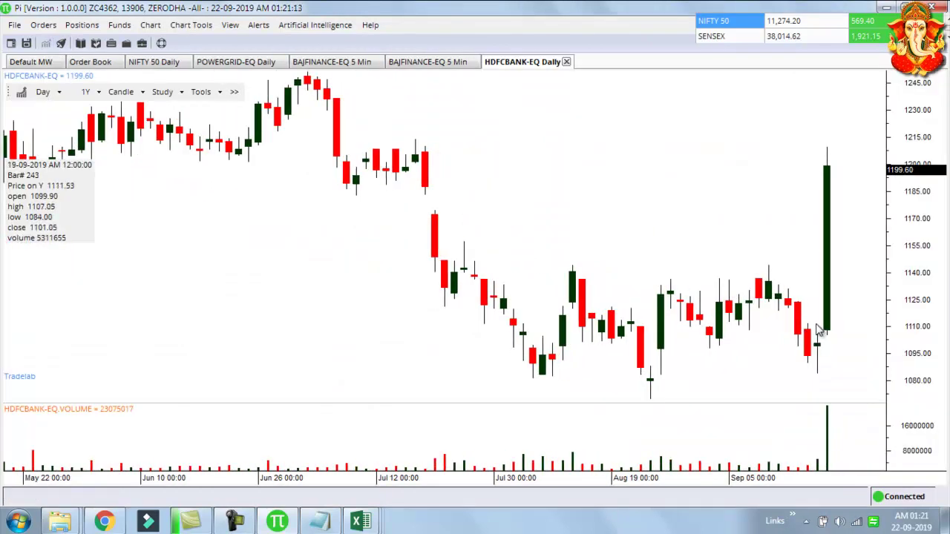
Insert a horizontal line on the daily chart and set its price to 1108
right_click(821, 334)
left_click(809, 324)
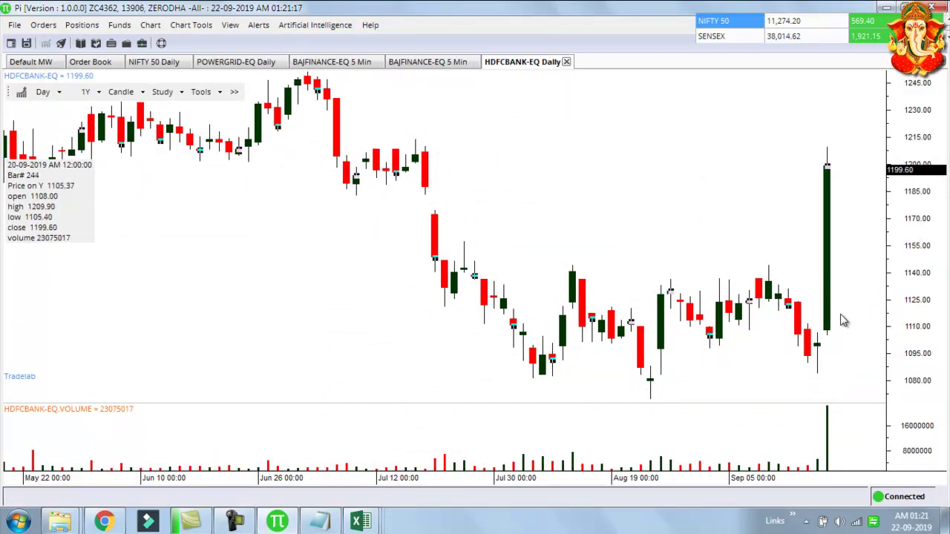
right_click(749, 344)
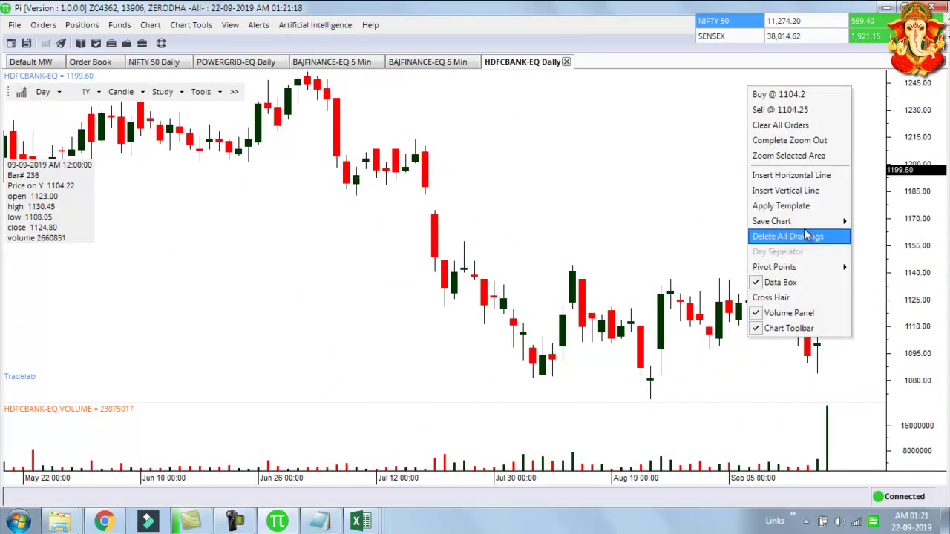
left_click(806, 178)
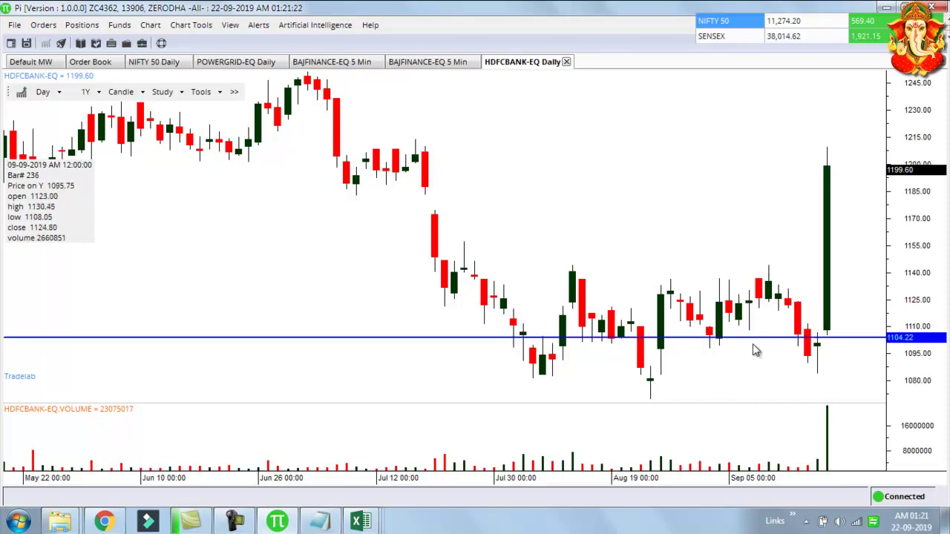
double_click(754, 340)
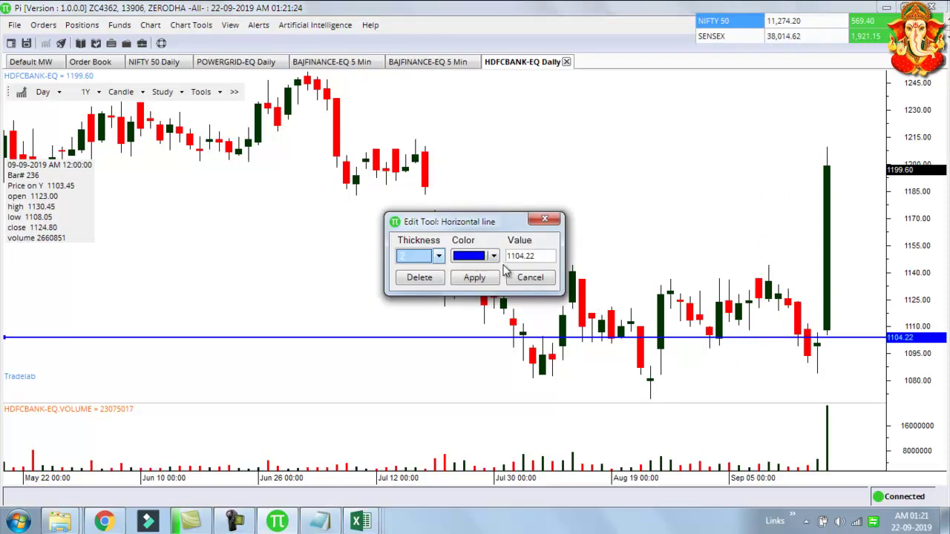
double_click(520, 255)
type("1108")
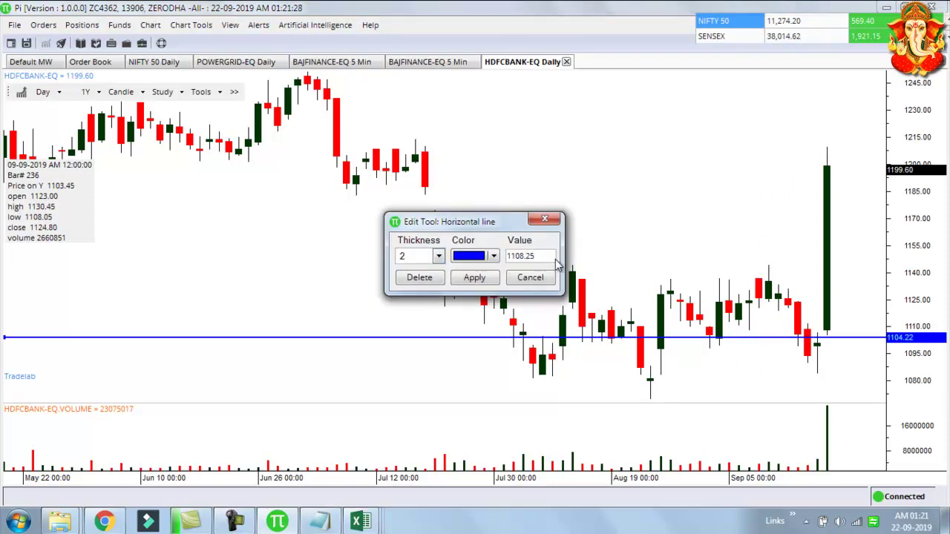
left_click(475, 278)
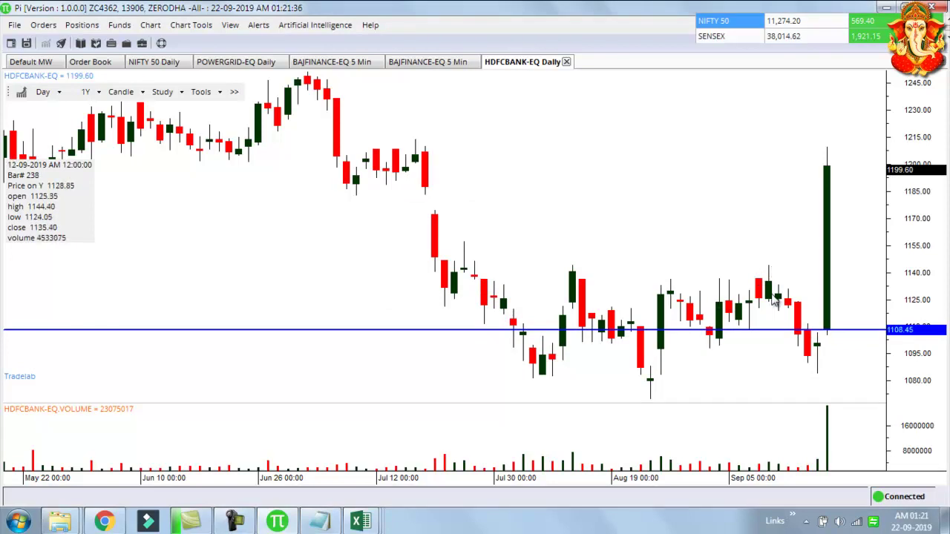
Add a second horizontal line at about 1144.24, leaving its settings unchanged
right_click(772, 272)
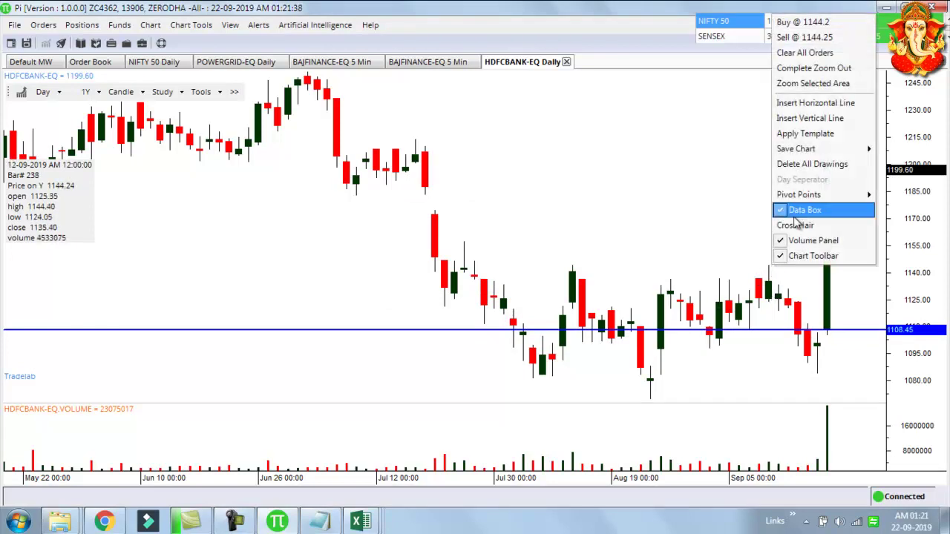
left_click(810, 101)
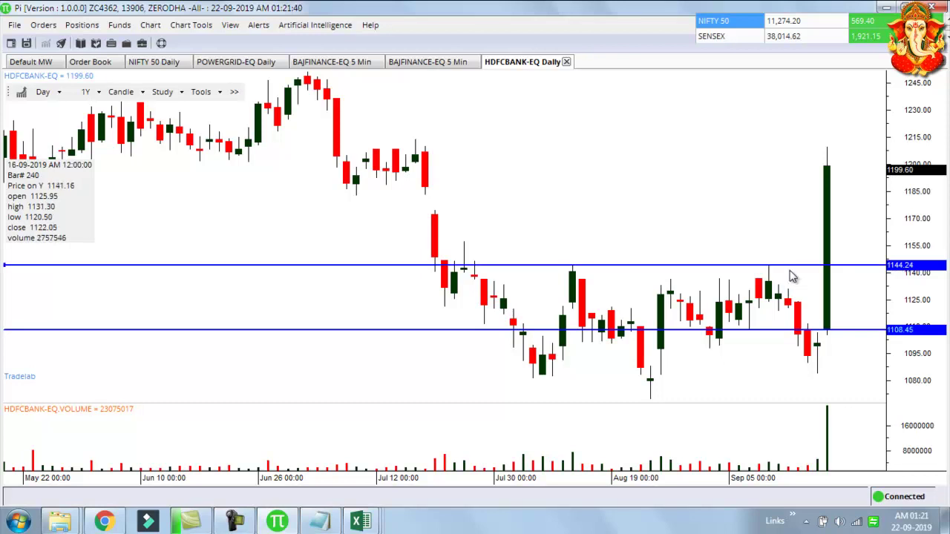
double_click(792, 271)
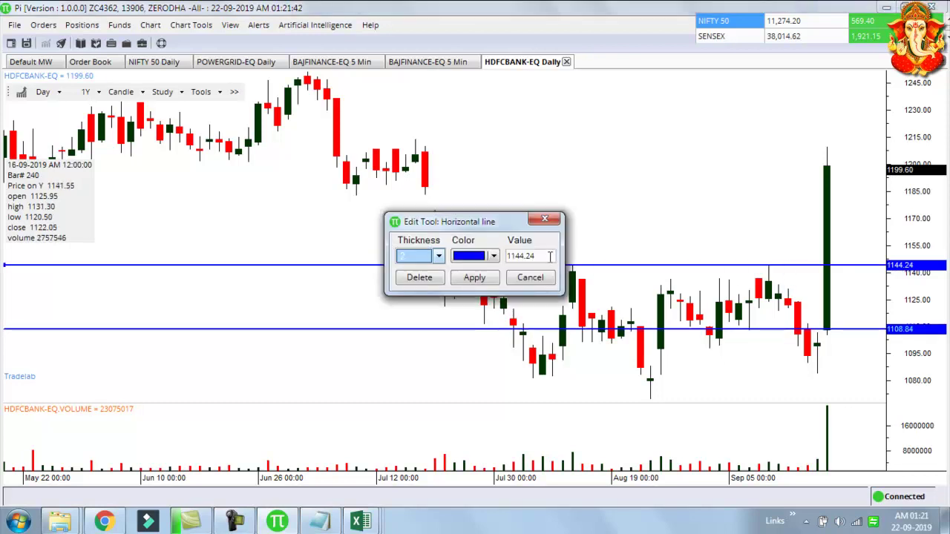
left_click_drag(515, 256, 532, 256)
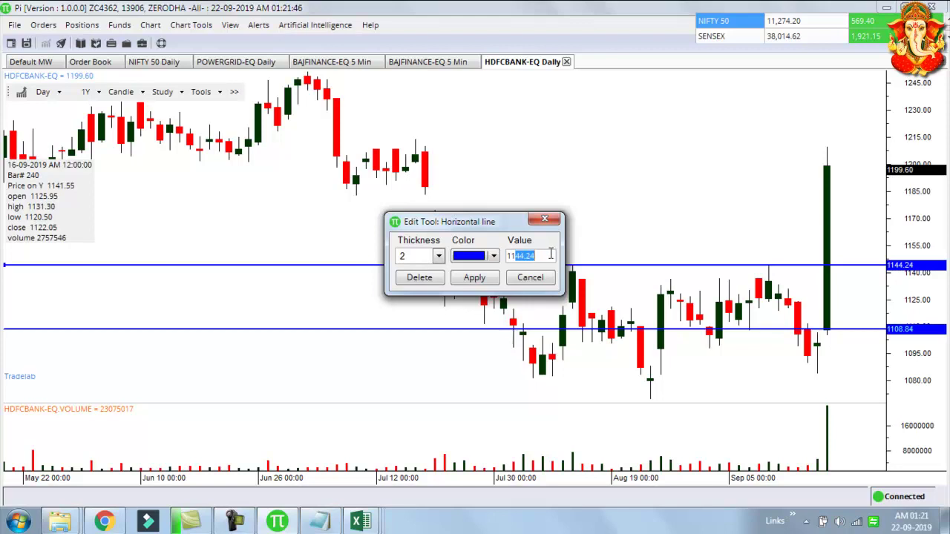
left_click(545, 218)
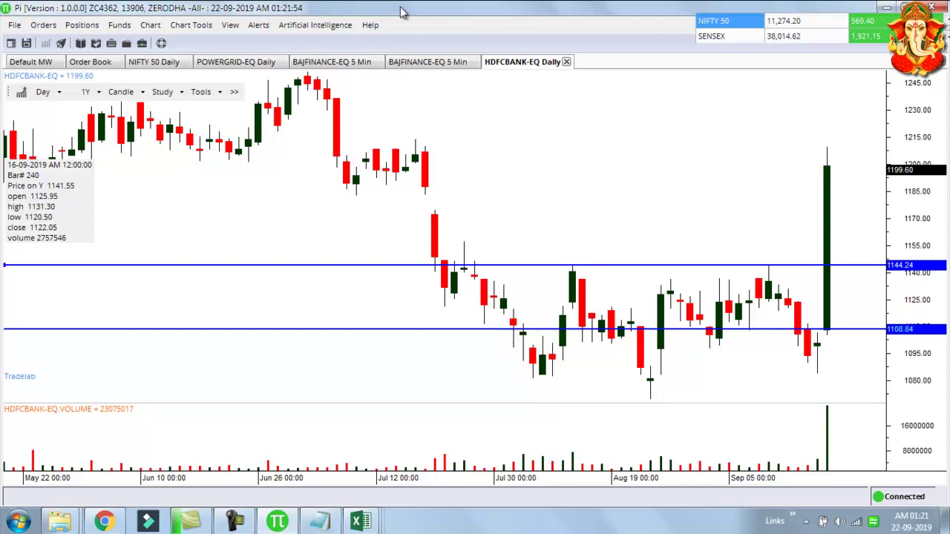
Zoom out the BAJFINANCE-EQ 5 Min chart and insert horizontal lines at 3311.56 and 3373.79
left_click(419, 68)
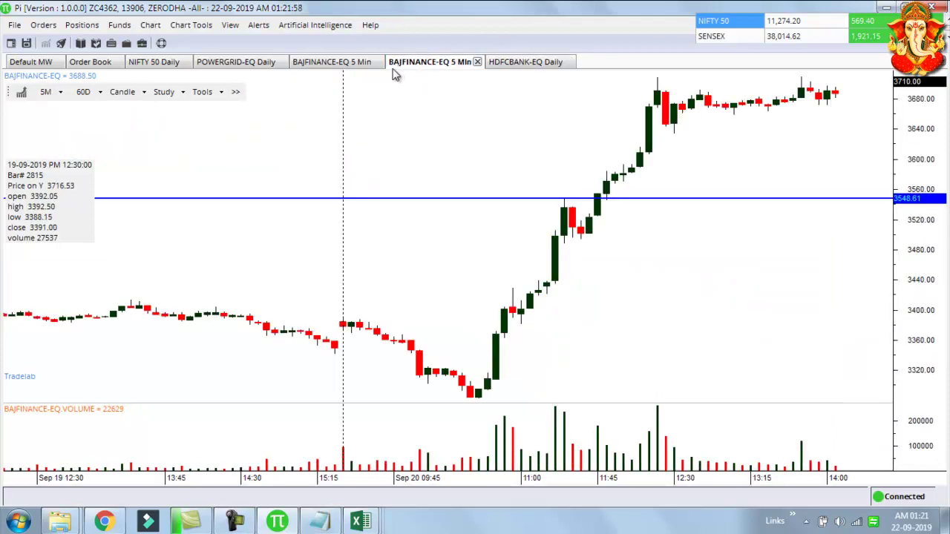
scroll(498, 358, "down", 2)
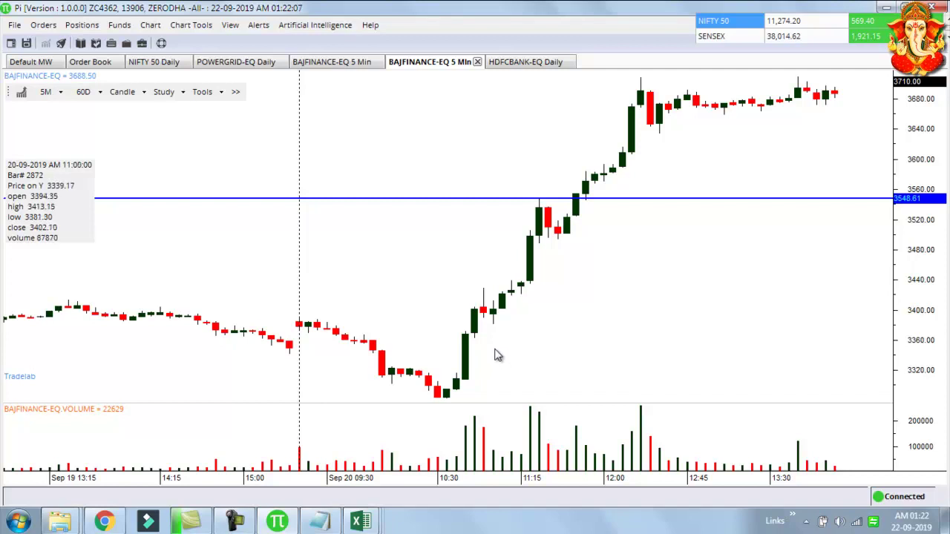
scroll(449, 356, "down", 1)
scroll(455, 356, "down", 1)
scroll(461, 392, "down", 1)
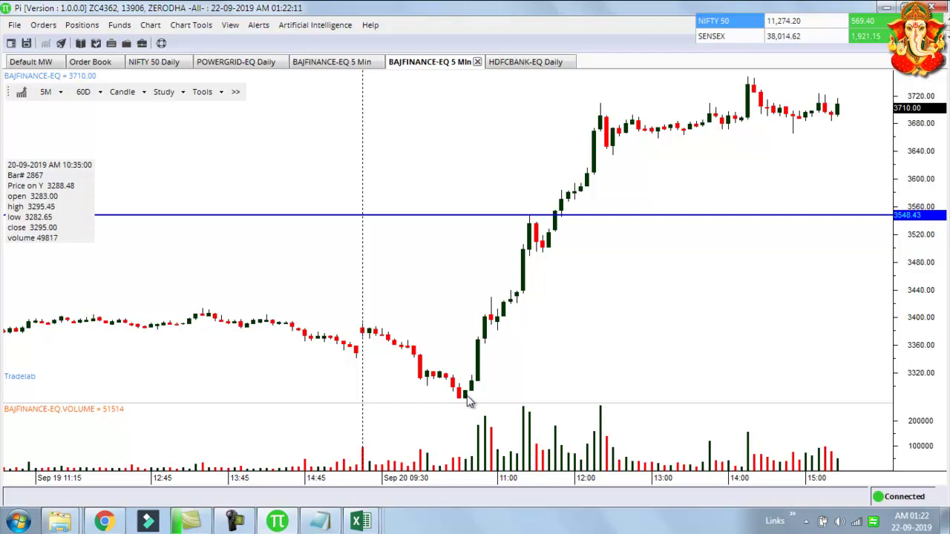
right_click(420, 380)
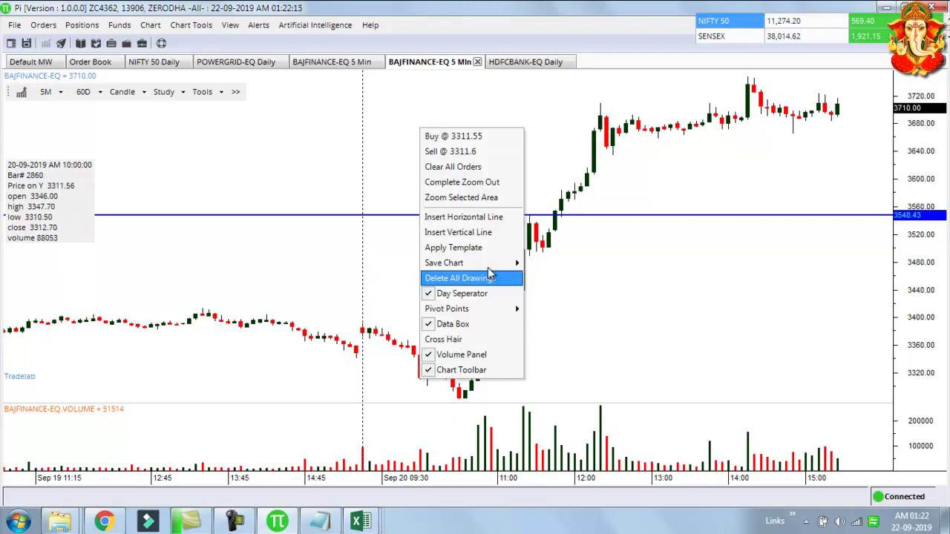
left_click(488, 217)
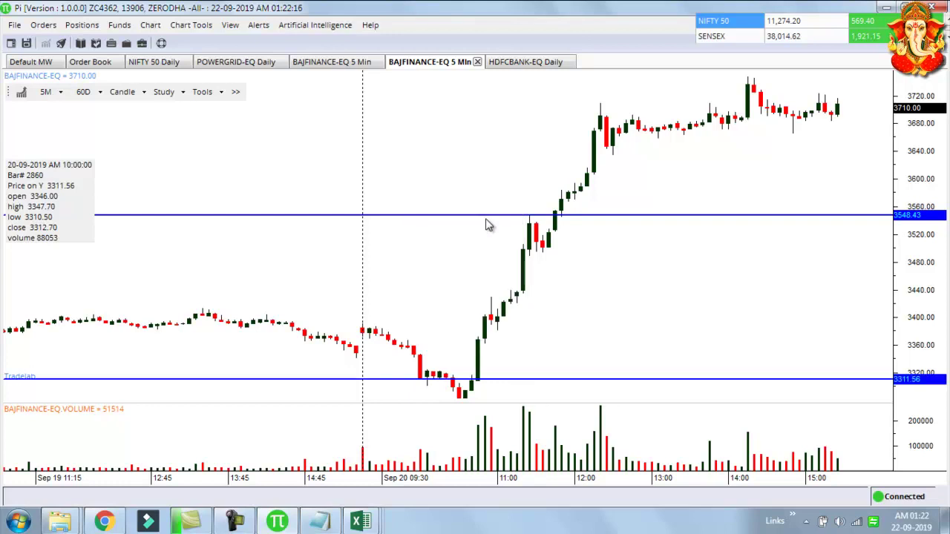
right_click(364, 343)
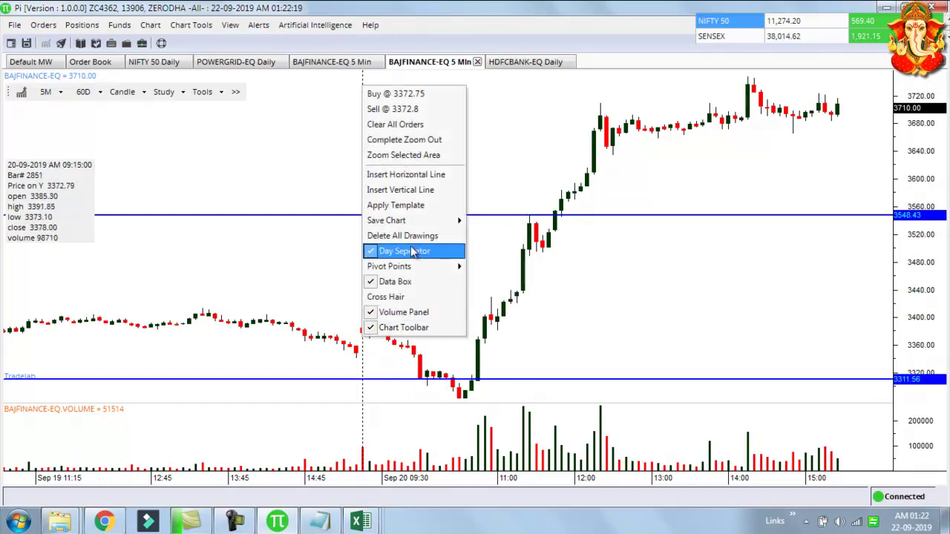
left_click(416, 177)
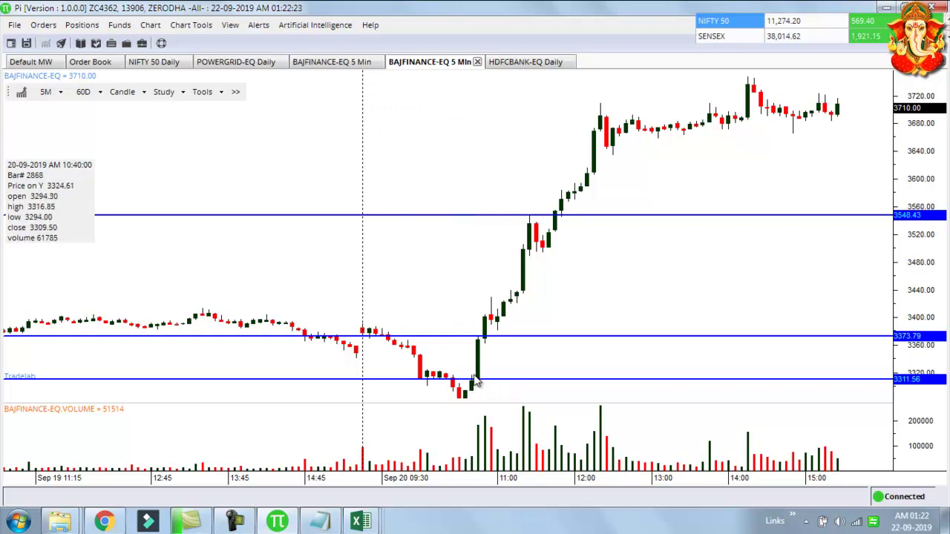
left_click(501, 64)
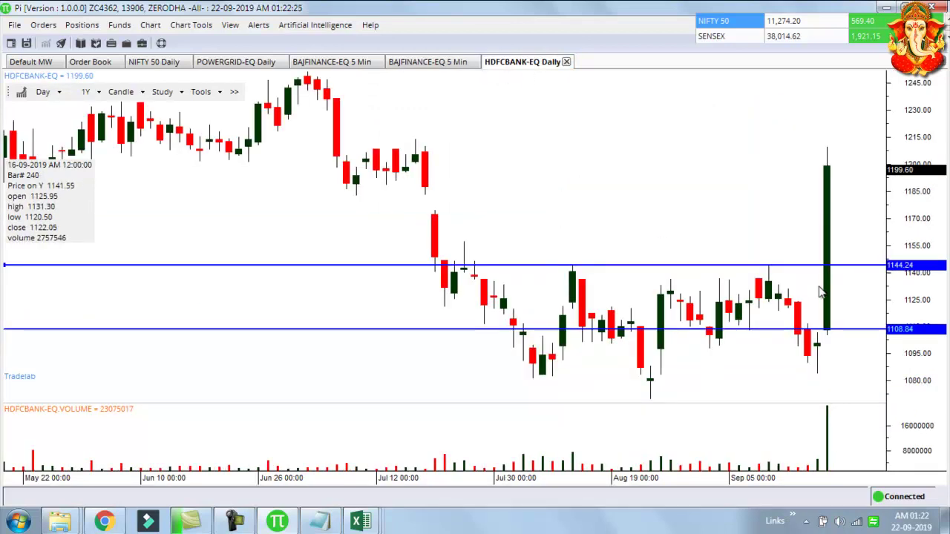
Drag the BAJFINANCE-EQ 5 Min chart's upper blue line down to about 3506, then show the Order Book
left_click(436, 64)
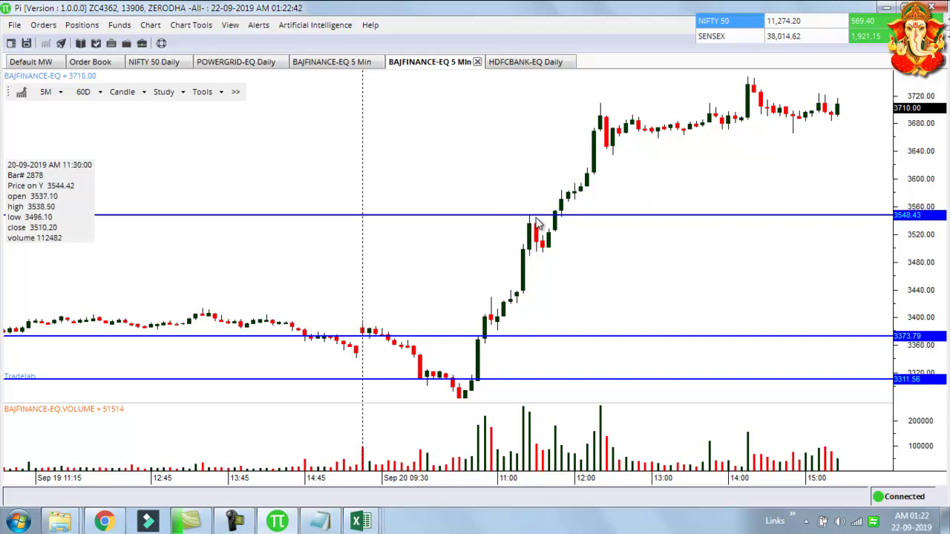
left_click(537, 224)
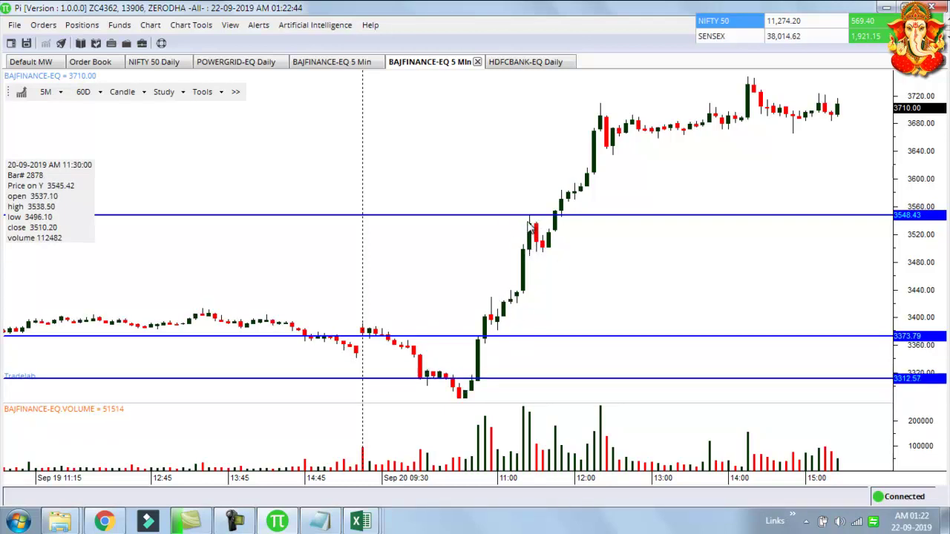
left_click(523, 235)
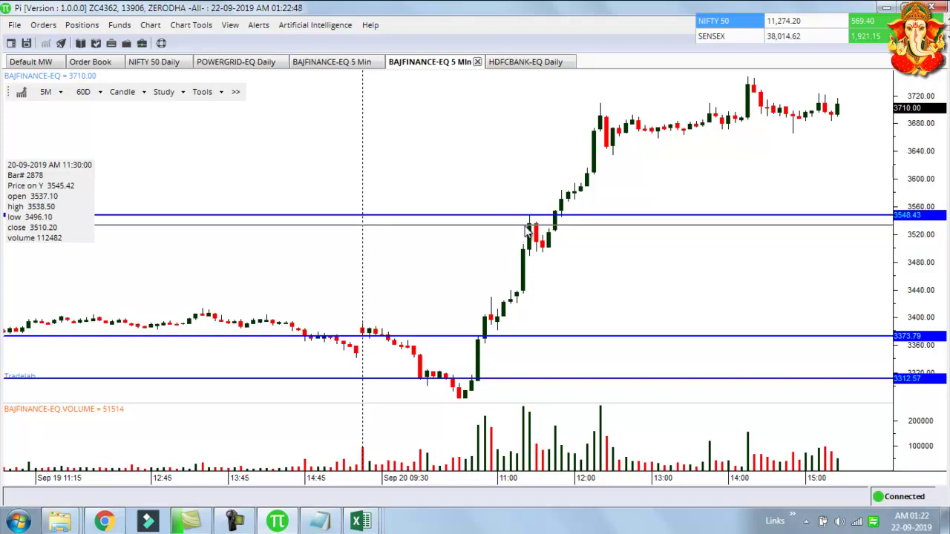
left_click(530, 224)
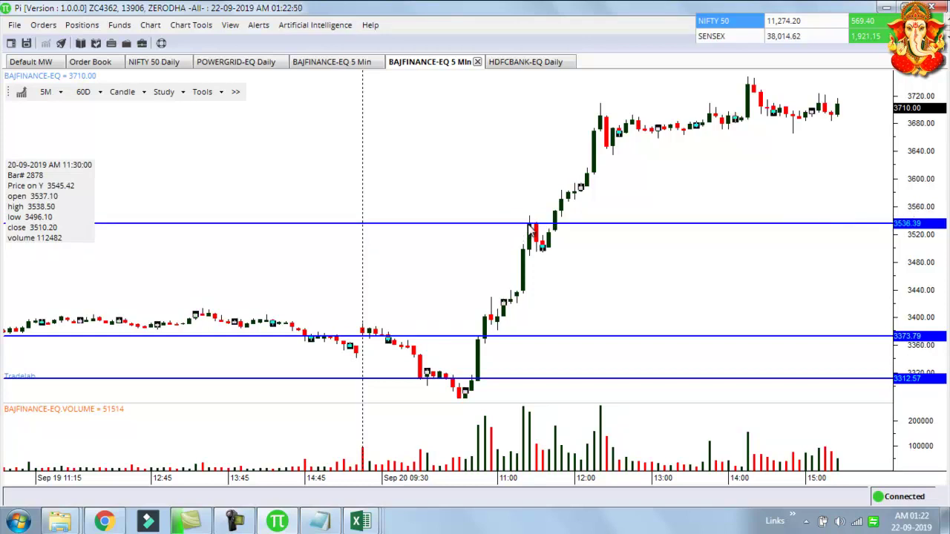
left_click(663, 229)
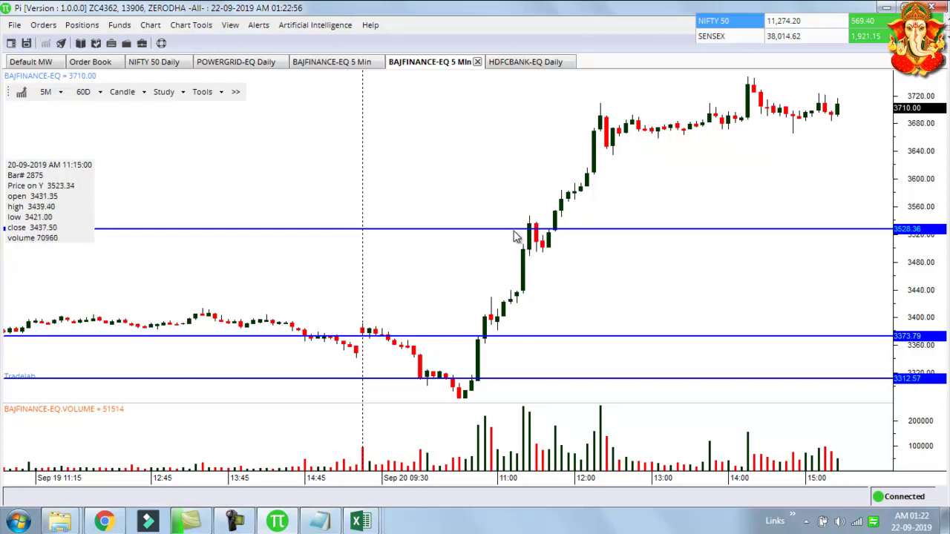
left_click_drag(513, 230, 513, 249)
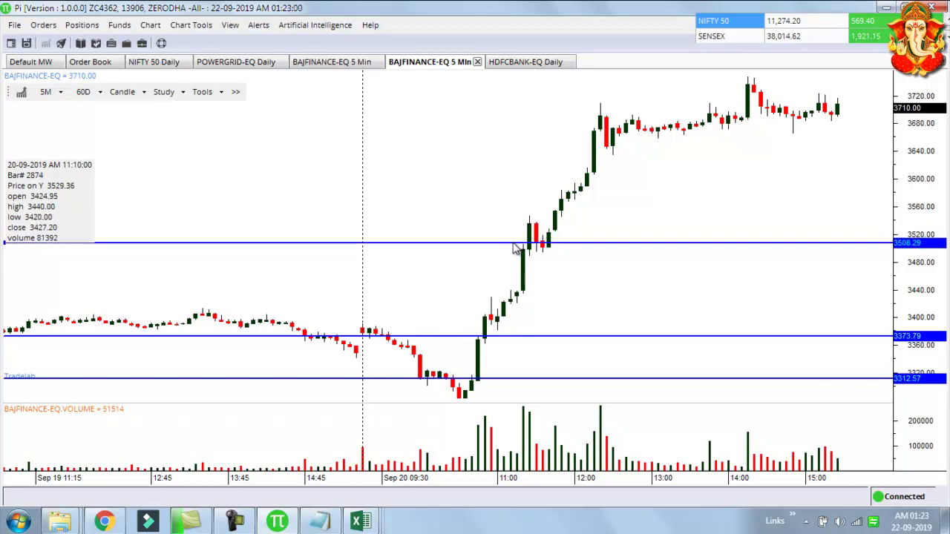
left_click_drag(513, 250, 514, 251)
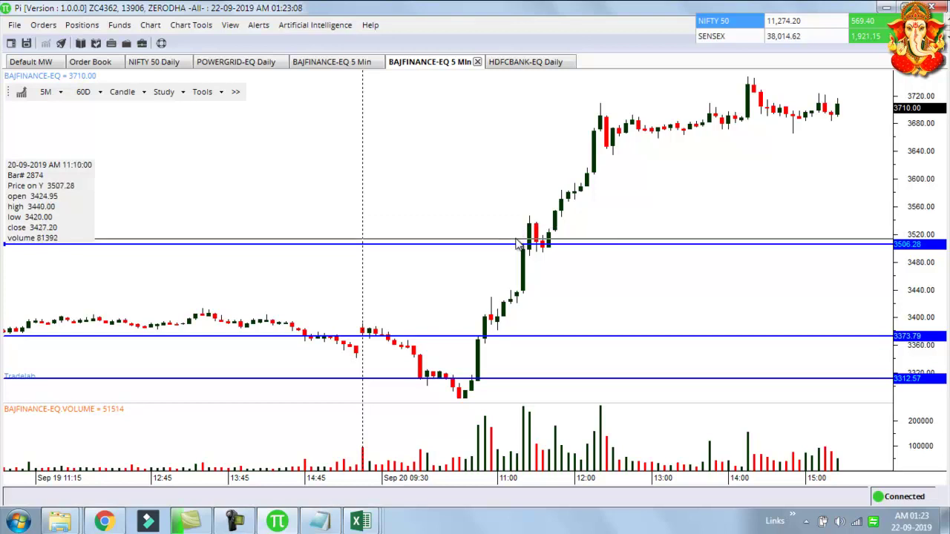
left_click(90, 61)
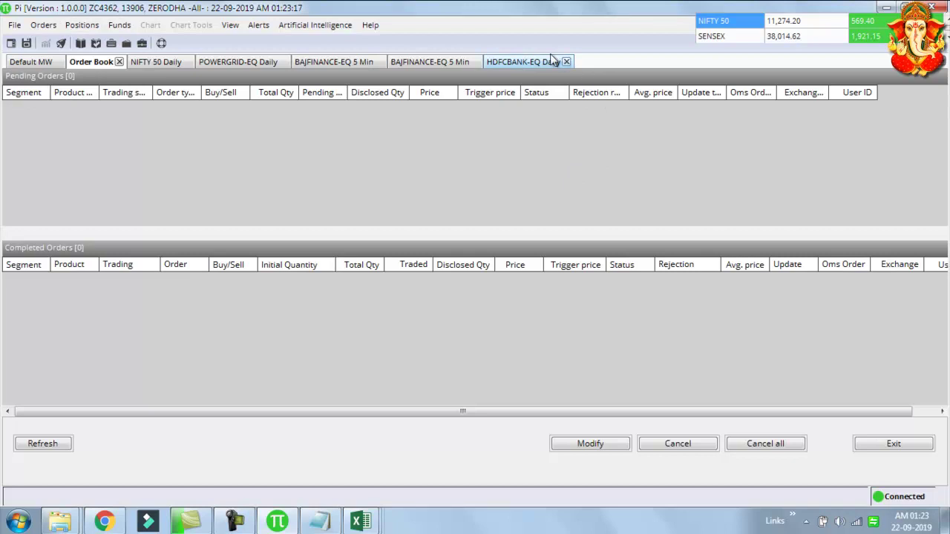
Glance at the HDFCBANK-EQ Daily chart, then return to BAJFINANCE-EQ 5 Min and zoom out and back in
left_click(426, 63)
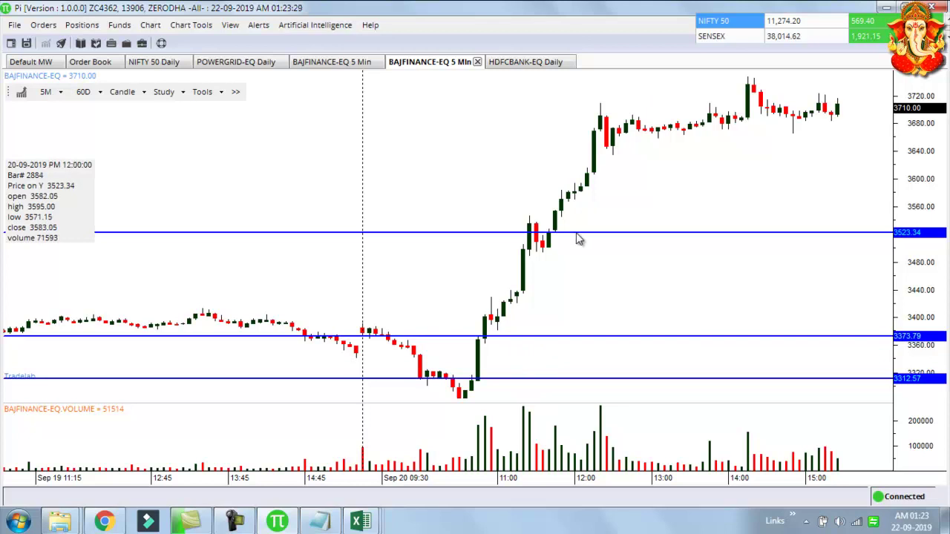
left_click(524, 65)
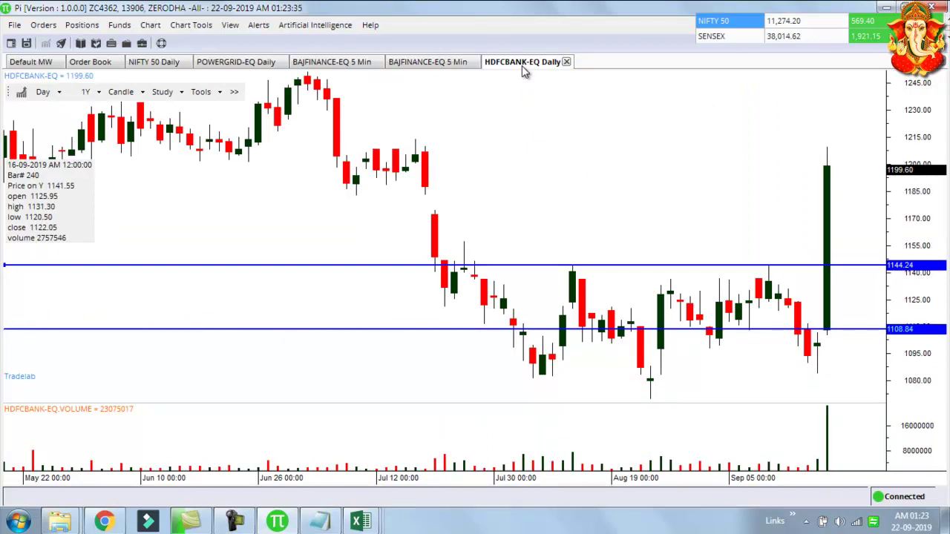
left_click(420, 64)
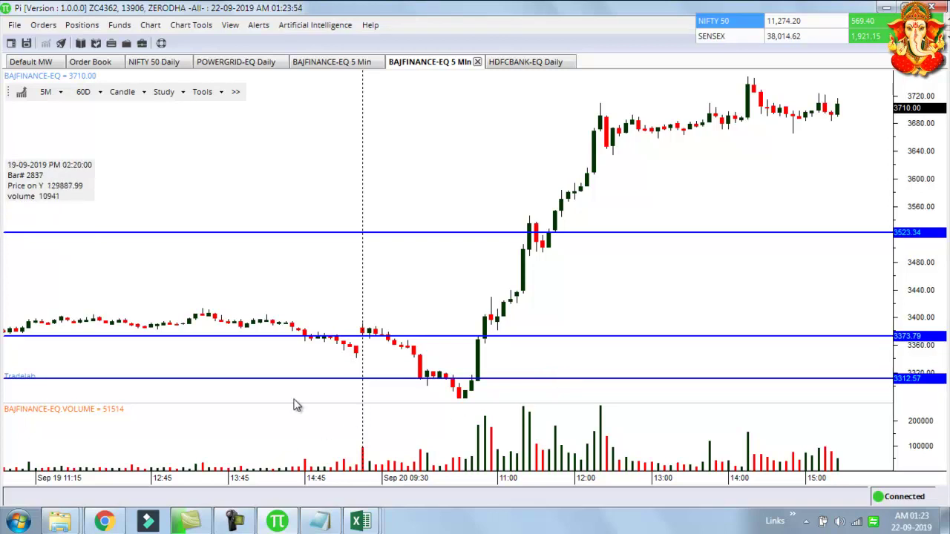
scroll(376, 318, "down", 2)
scroll(376, 317, "down", 1)
scroll(376, 318, "down", 1)
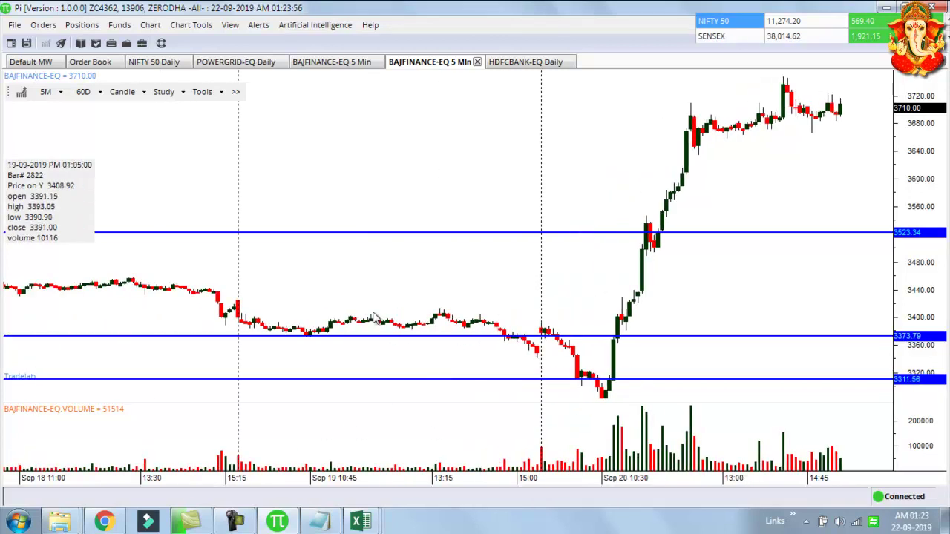
scroll(376, 317, "up", 1)
scroll(445, 260, "up", 1)
scroll(505, 215, "up", 1)
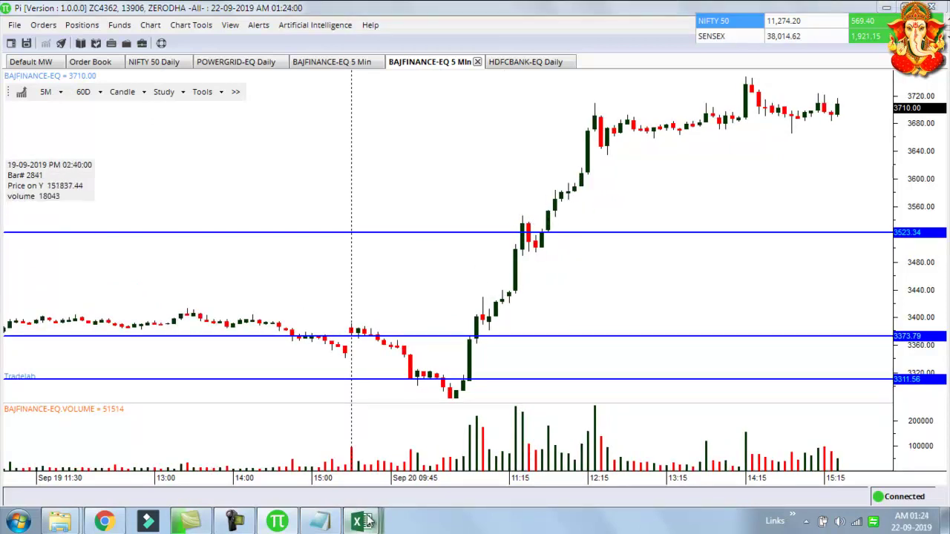
Look over sec_bhavdata_full.csv, then switch to New Microsoft Excel Worksheet.xlsx with its Vol column
mouse_move(361, 521)
left_click(546, 447)
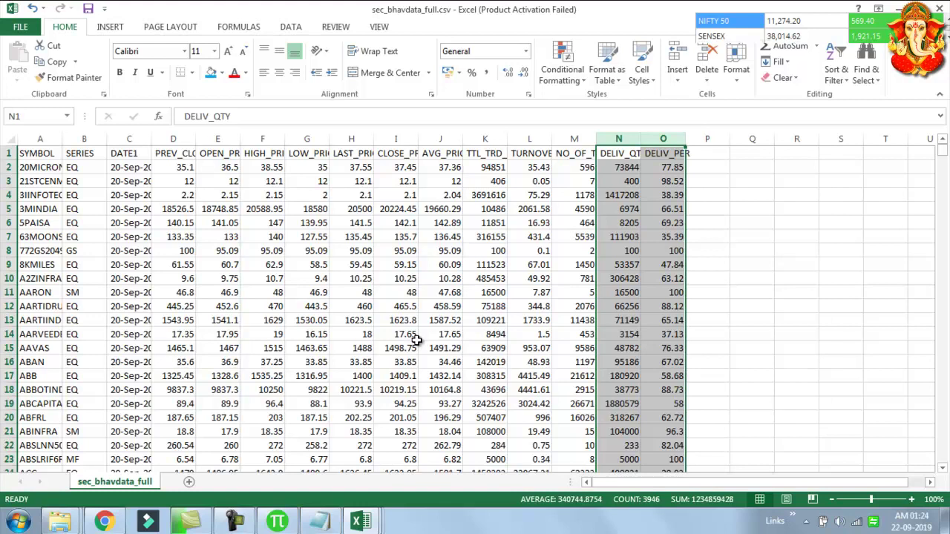
scroll(487, 316, "down", 2)
scroll(488, 318, "up", 2)
left_click(360, 522)
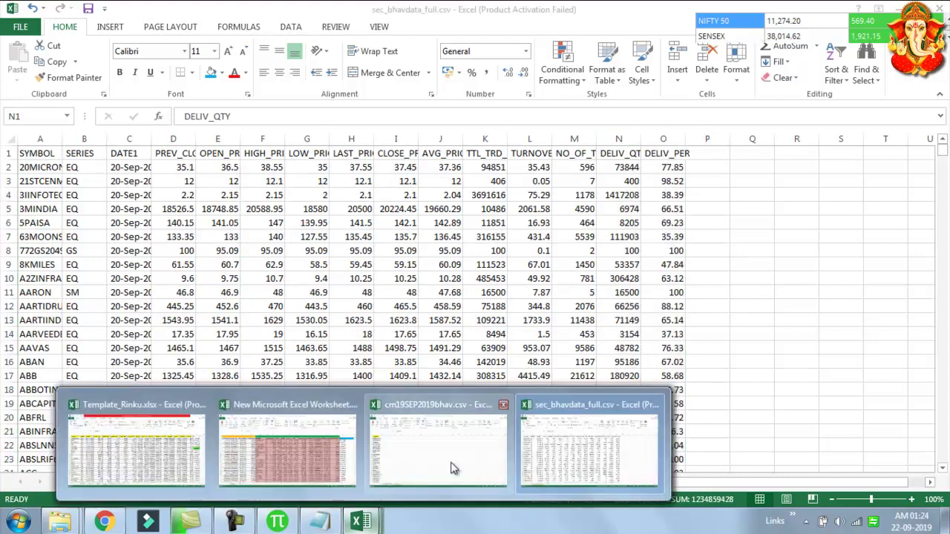
left_click(276, 454)
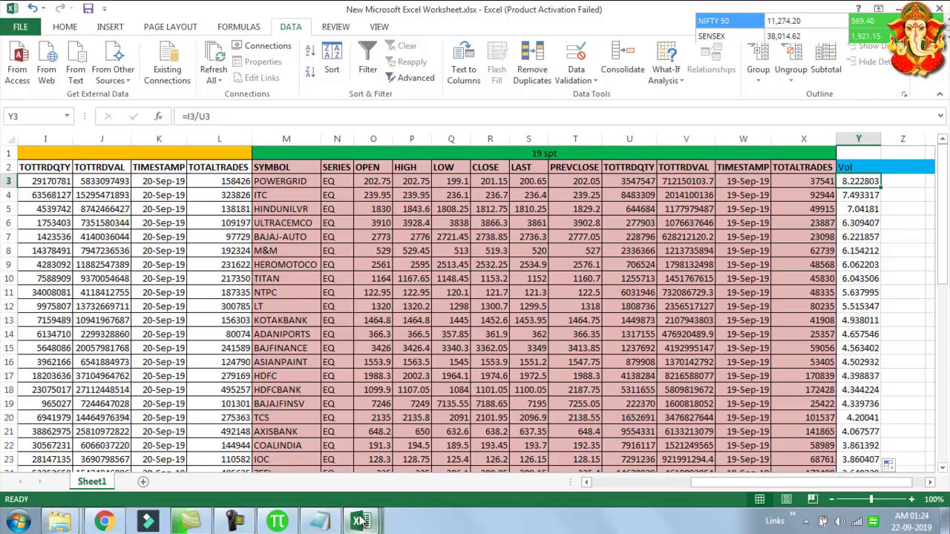
Bring Template_Rinku.xlsx to the front and show its Watchlist sheet
mouse_move(362, 522)
left_click(179, 467)
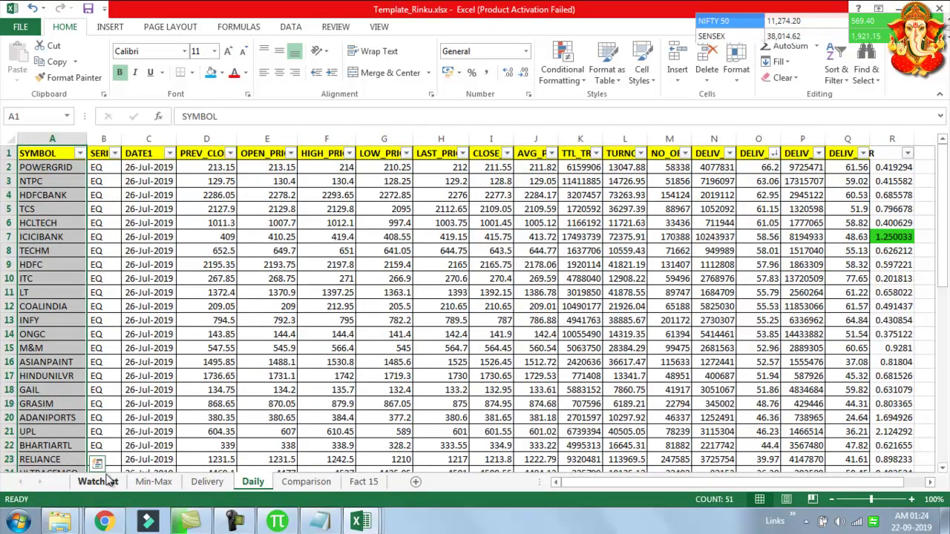
left_click(107, 481)
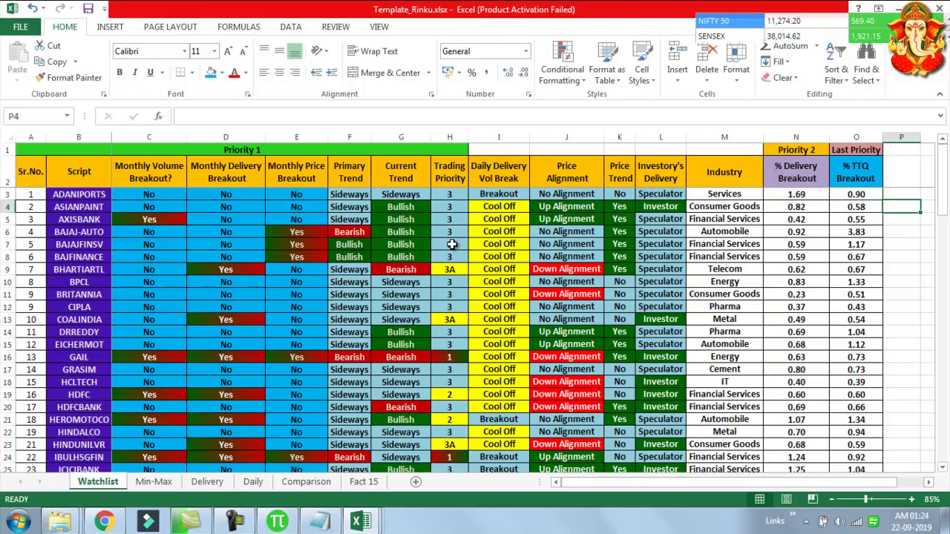
left_click(236, 523)
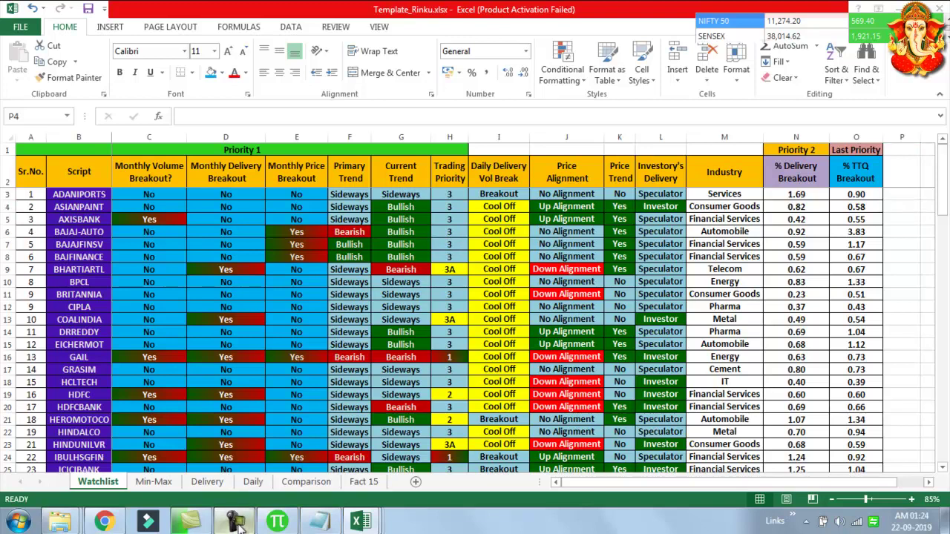
left_click(236, 522)
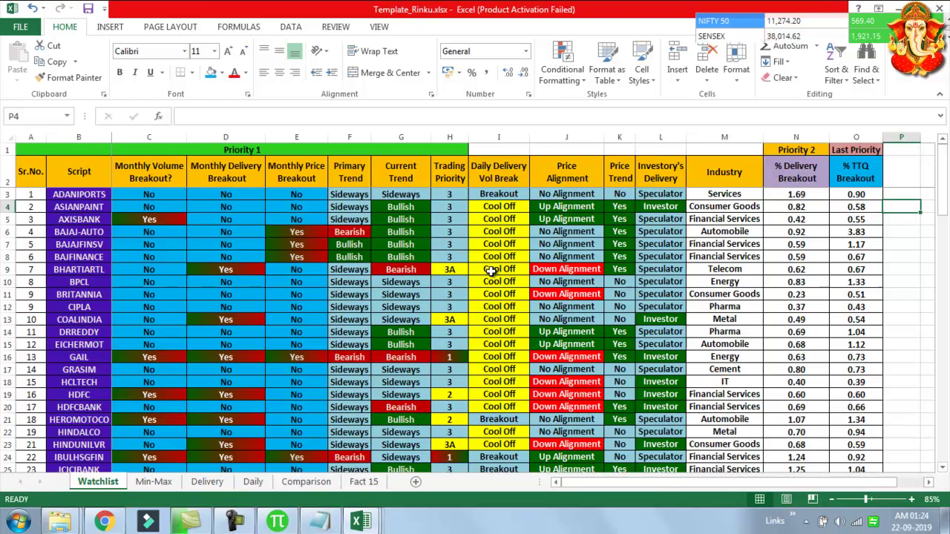
left_click(238, 523)
left_click(238, 523)
Select cell Z2 beside the Vol header, then switch to NSE's Equity Stock Watch page in Chrome
left_click(359, 521)
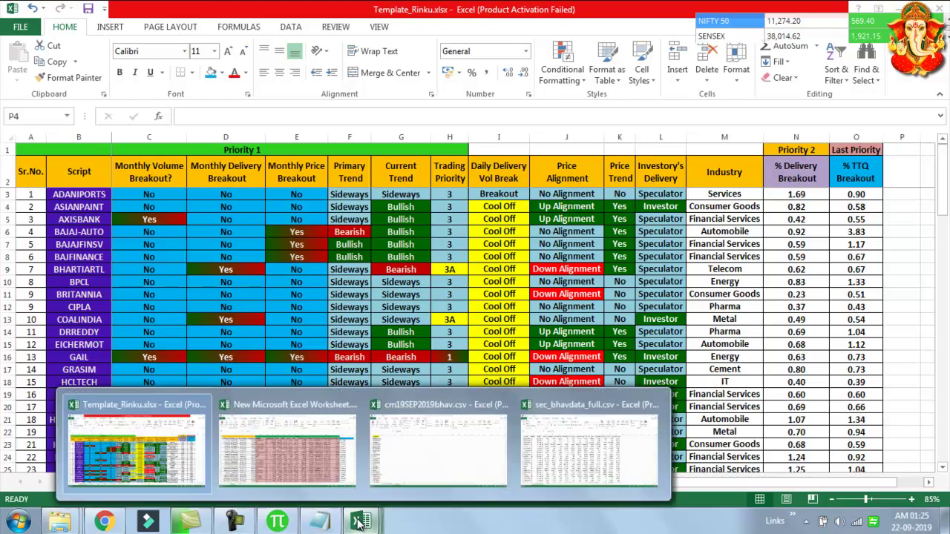
left_click(291, 454)
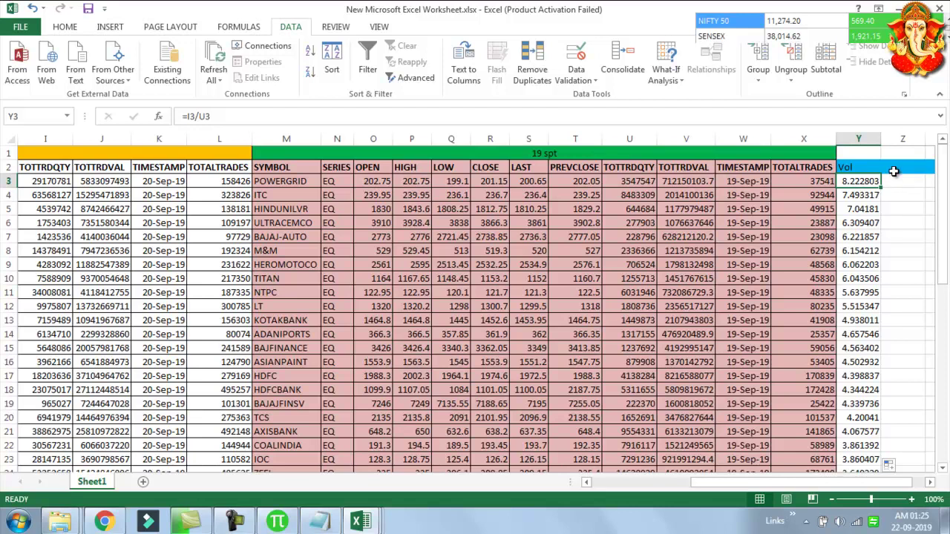
left_click(895, 170)
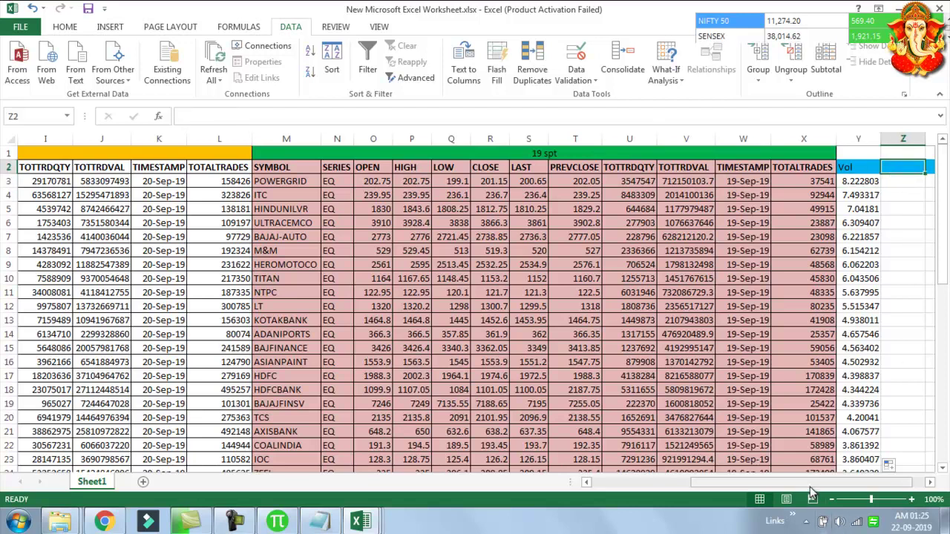
left_click_drag(817, 482, 831, 481)
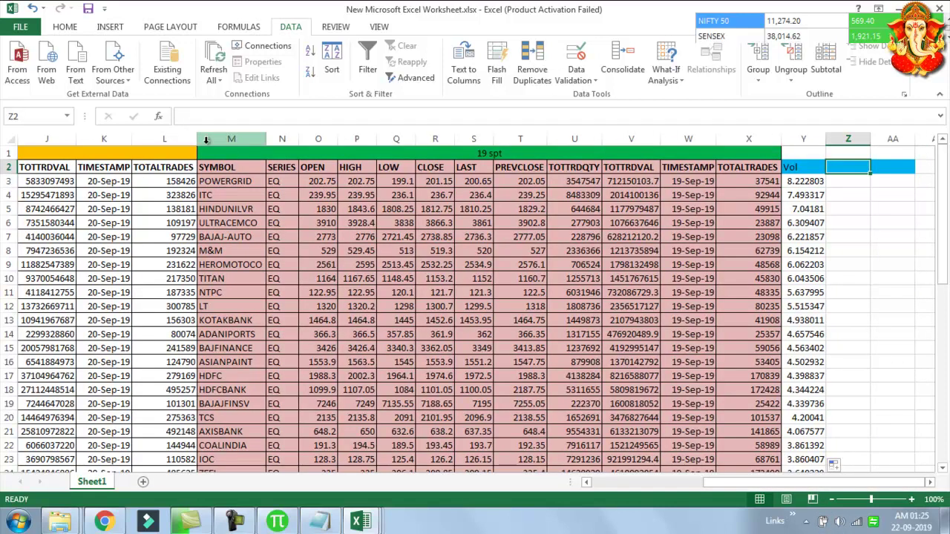
left_click(105, 523)
scroll(205, 232, "up", 10)
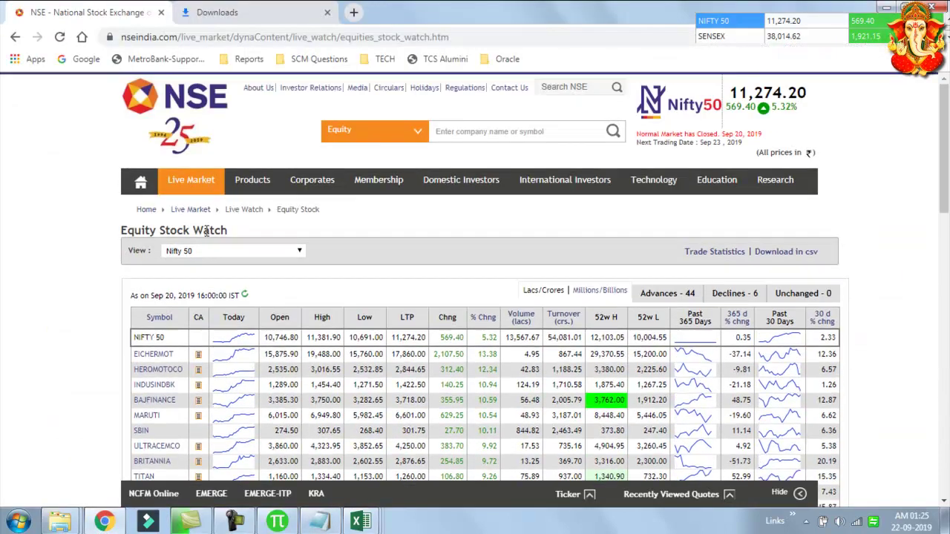
Open Deliverable reports from the Reports bookmark folder
left_click(242, 63)
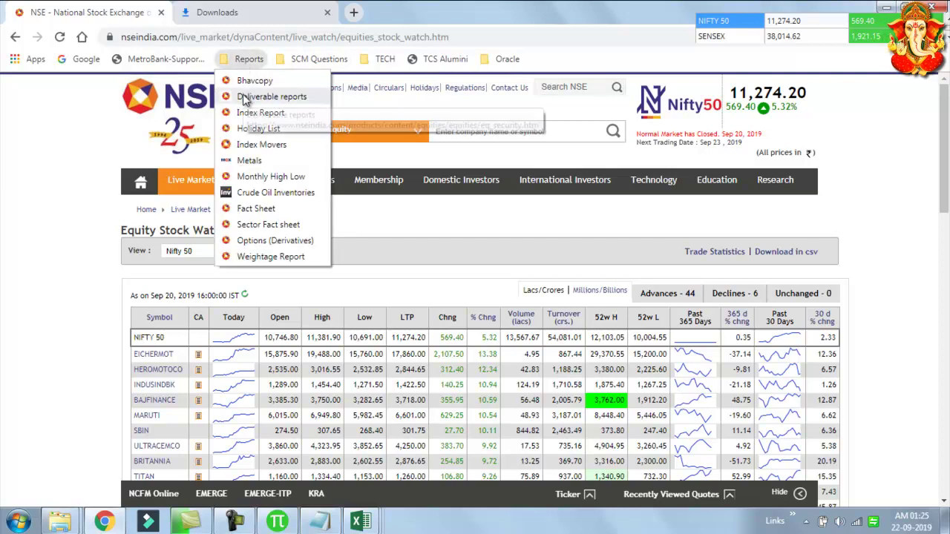
left_click(248, 96)
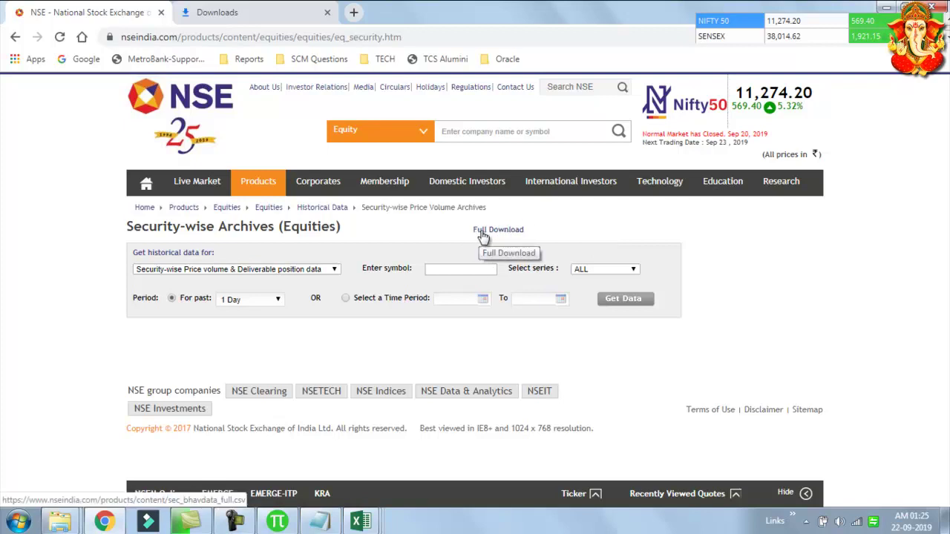
In sec_bhavdata_full.csv, autofit column N so the DELIV_QTY header shows in full
mouse_move(361, 522)
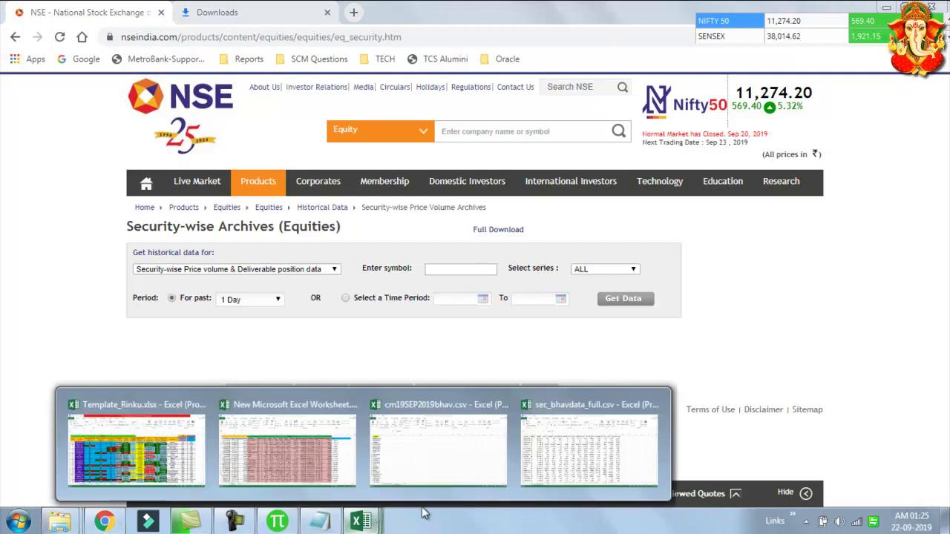
left_click(617, 475)
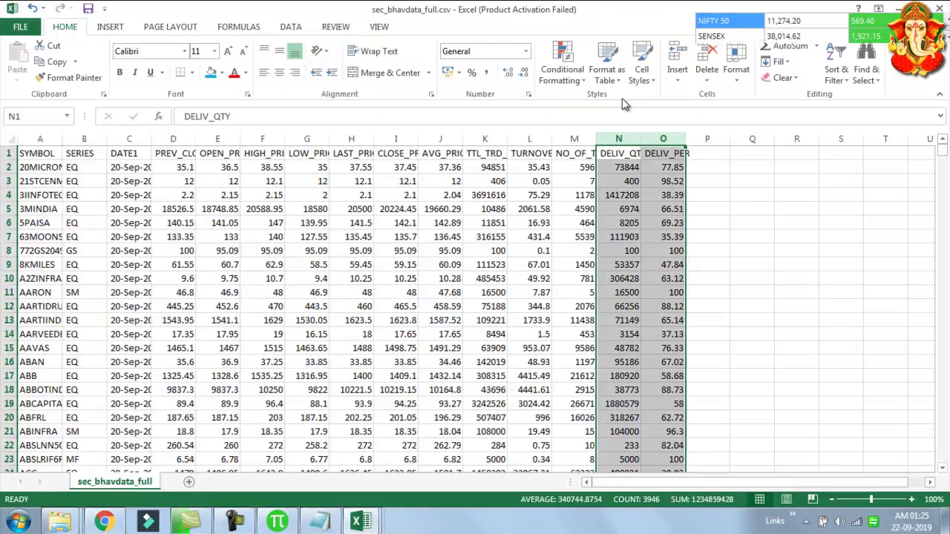
left_click(647, 176)
double_click(641, 138)
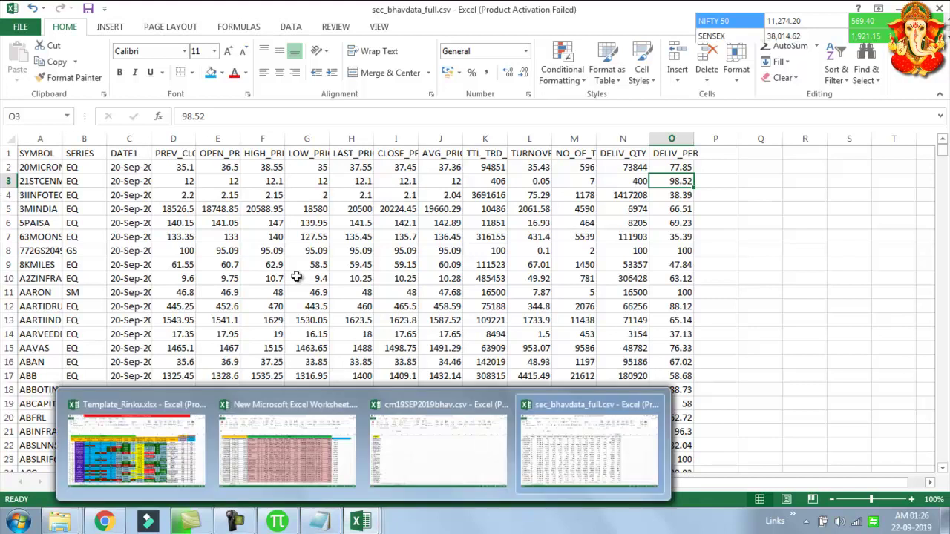
Check the headers in D1 through I1, ending on CLOSE_PRICE, then move to the Zerodha Pi charts
left_click(163, 153)
left_click(219, 153)
left_click(264, 153)
left_click(305, 154)
left_click(349, 154)
left_click(393, 154)
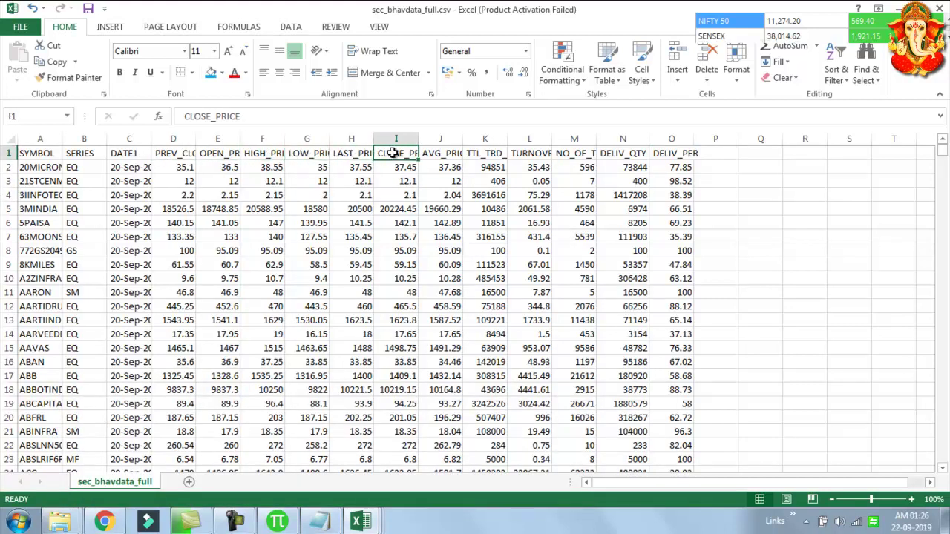
left_click(362, 522)
left_click(576, 453)
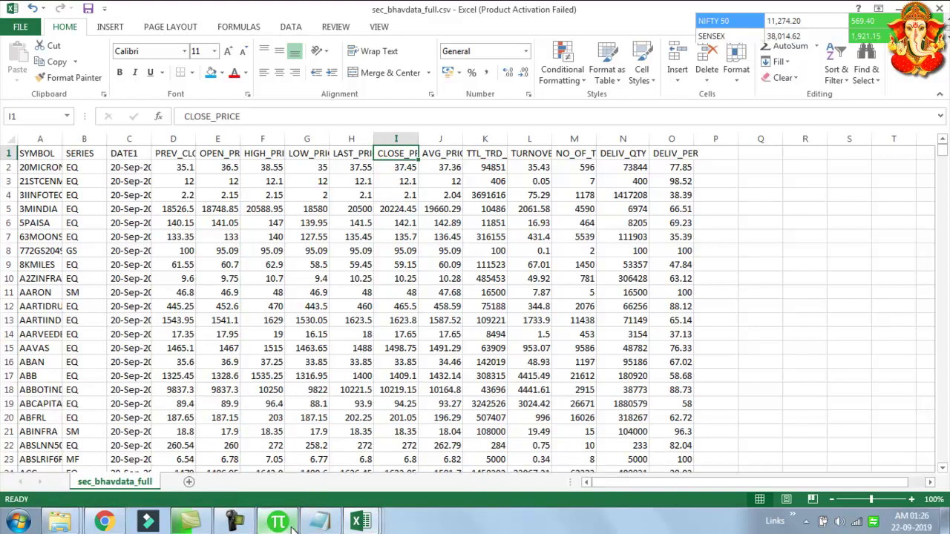
left_click(277, 522)
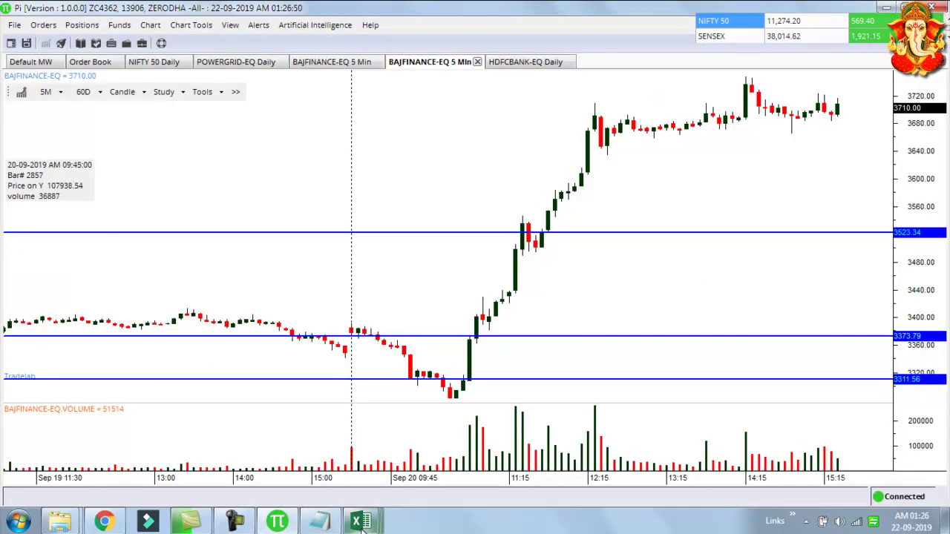
Bring sec_bhavdata_full.csv back in front of the Zerodha Pi chart
mouse_move(363, 523)
left_click(613, 444)
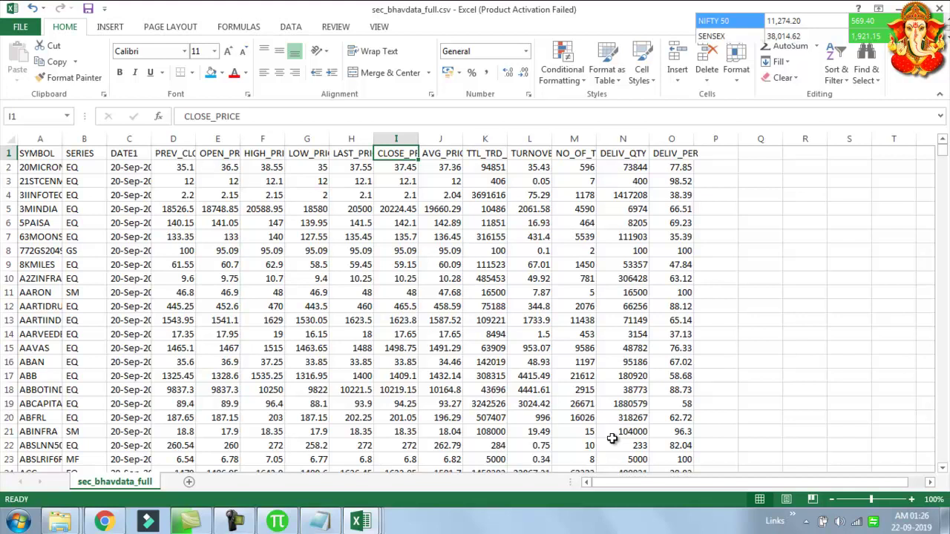
Switch to New Microsoft Excel Worksheet holding the 19 Sep watchlist
left_click(354, 522)
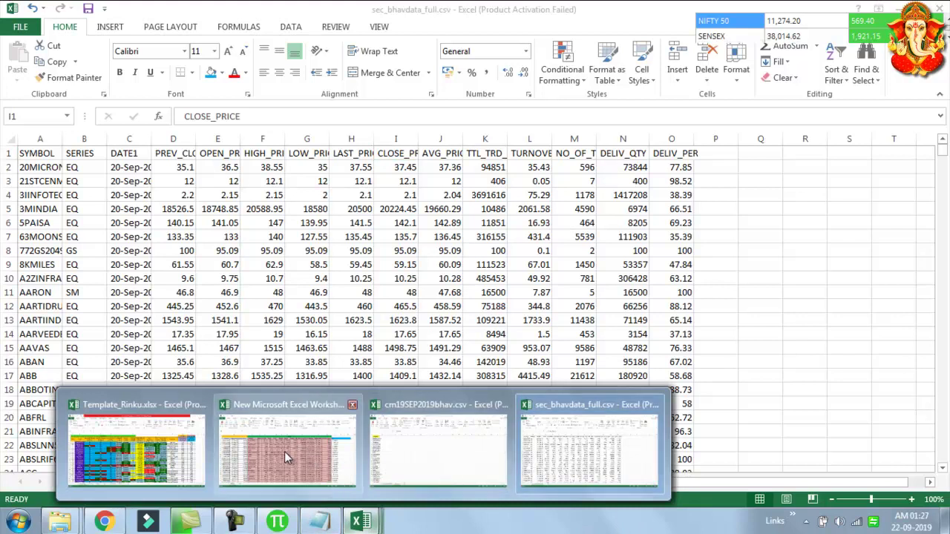
left_click(284, 451)
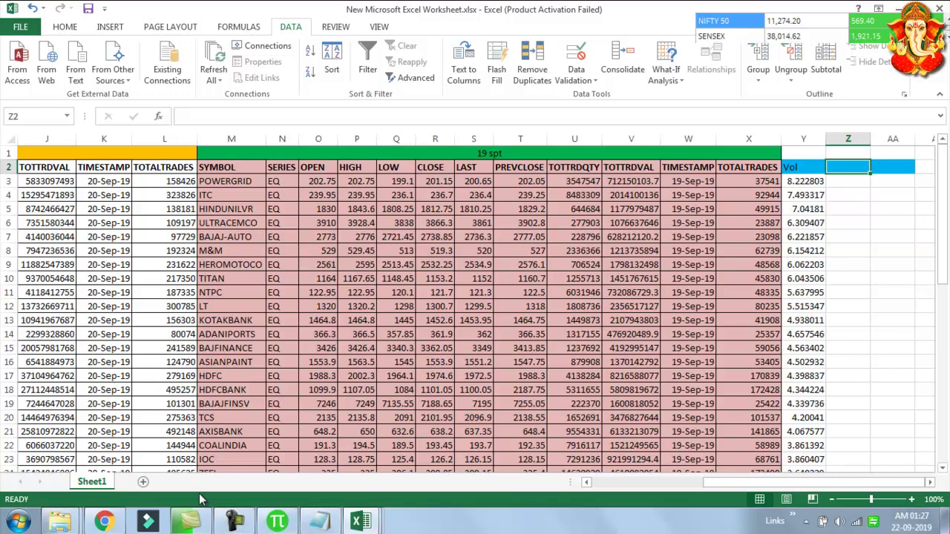
In Chrome, open NSE's Equity Stock Watch page from Live Market > Equity Stock
left_click(105, 522)
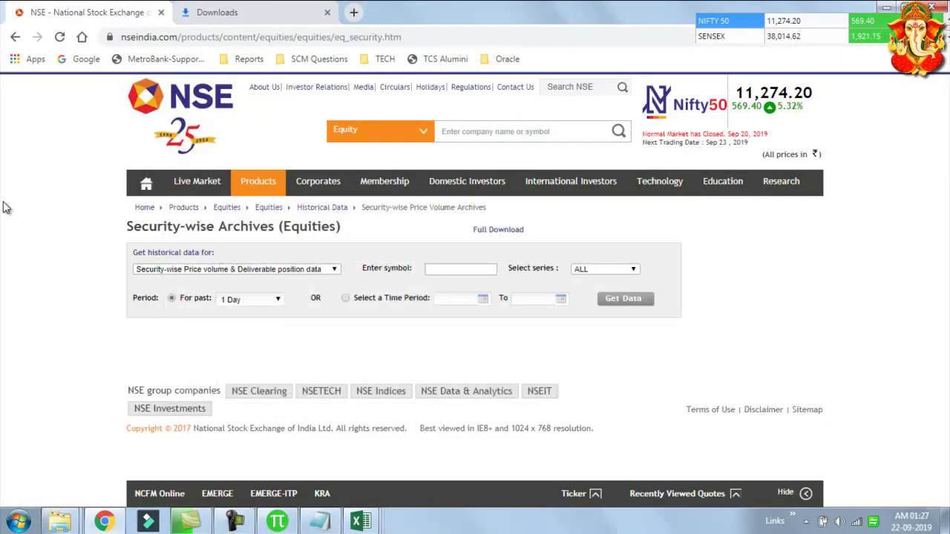
mouse_move(190, 187)
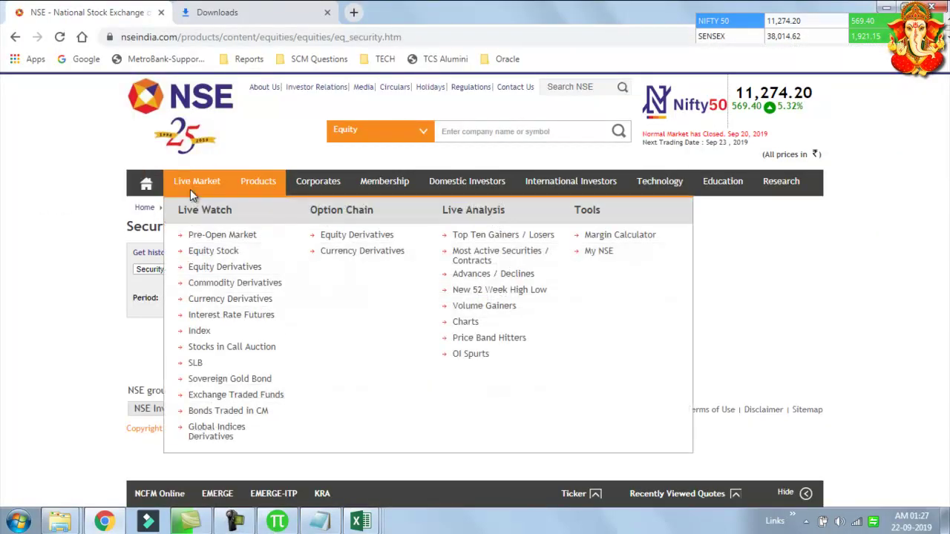
left_click(209, 250)
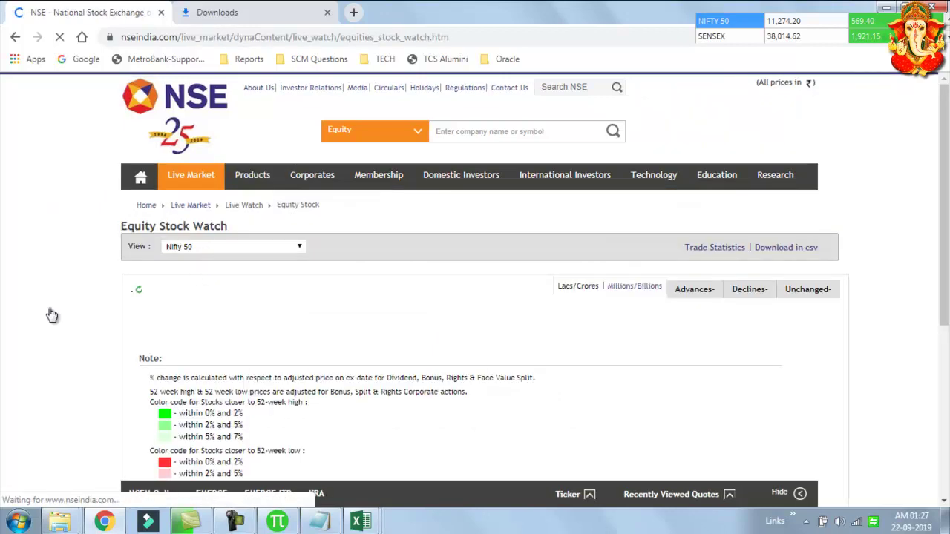
scroll(85, 288, "down", 3)
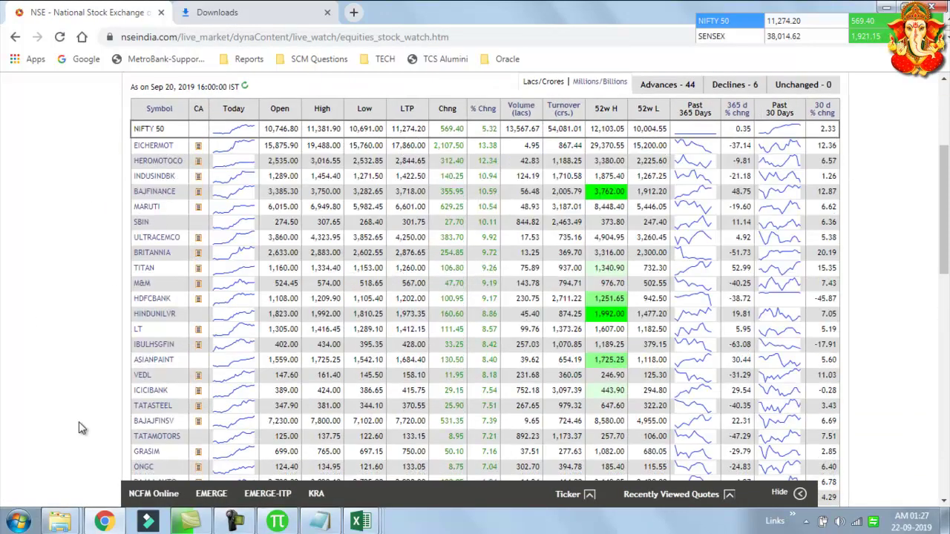
scroll(132, 486, "down", 1)
scroll(133, 319, "down", 1)
scroll(132, 297, "up", 5)
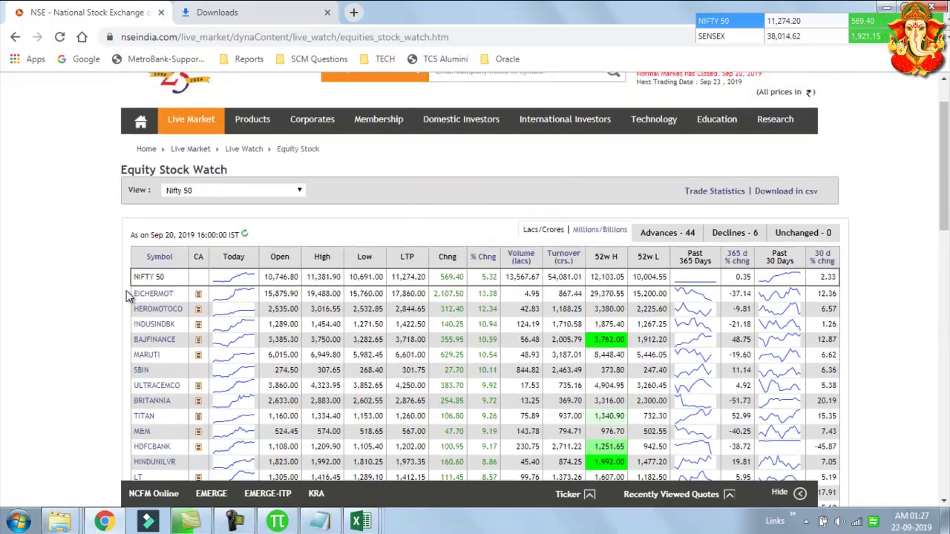
Change the View dropdown to Nifty Next 50 and scroll through the stocks
left_click(235, 253)
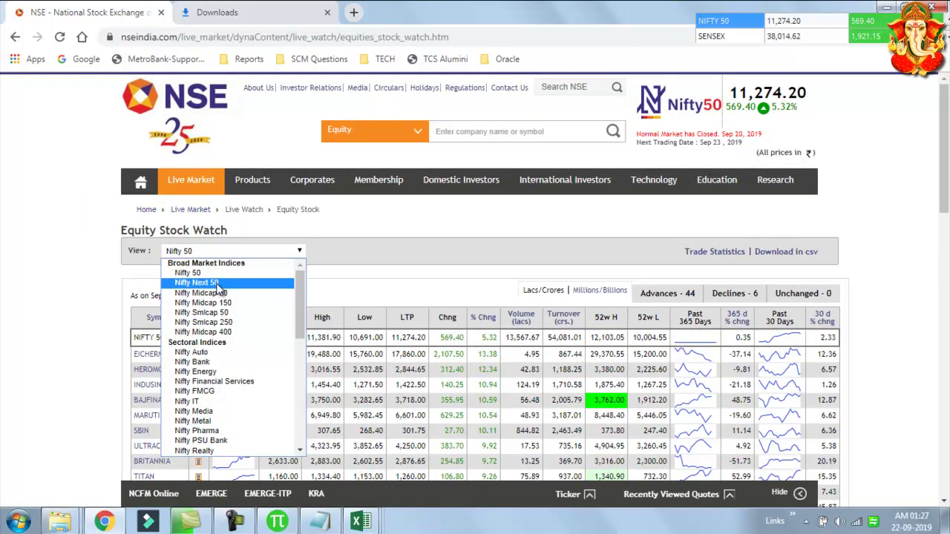
left_click(195, 283)
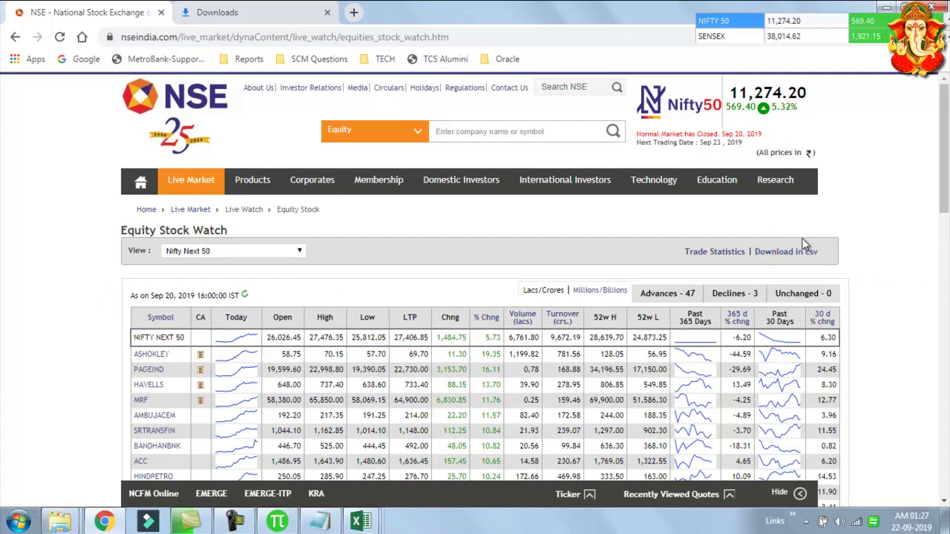
scroll(13, 382, "down", 1)
scroll(149, 170, "down", 8)
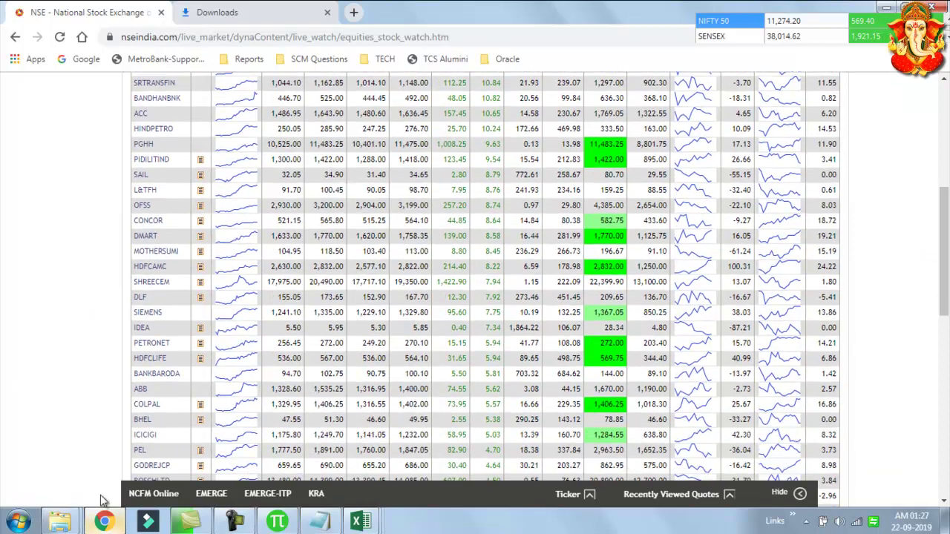
scroll(104, 501, "up", 7)
scroll(104, 501, "up", 3)
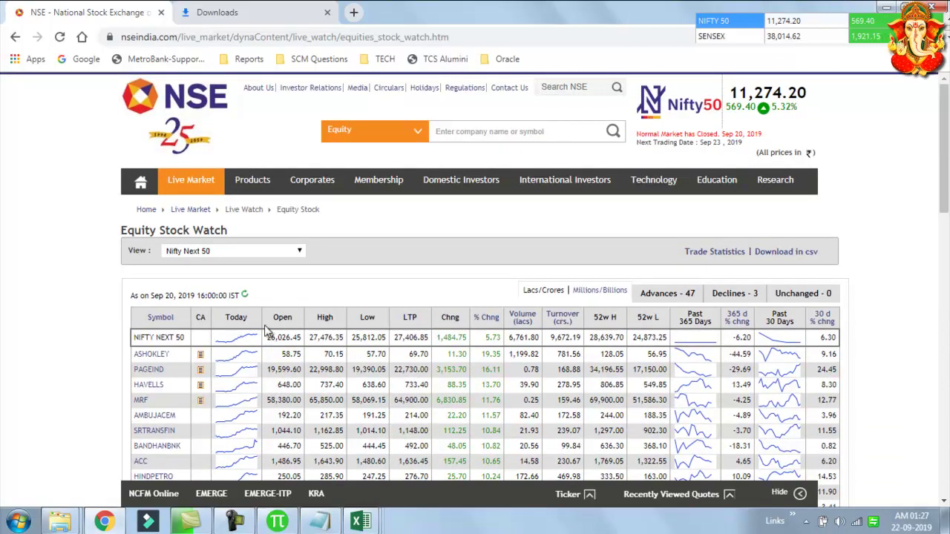
Pass through sec_bhavdata_full.csv, then bring Template_Rinku.xlsx forward on its Watchlist sheet
mouse_move(356, 523)
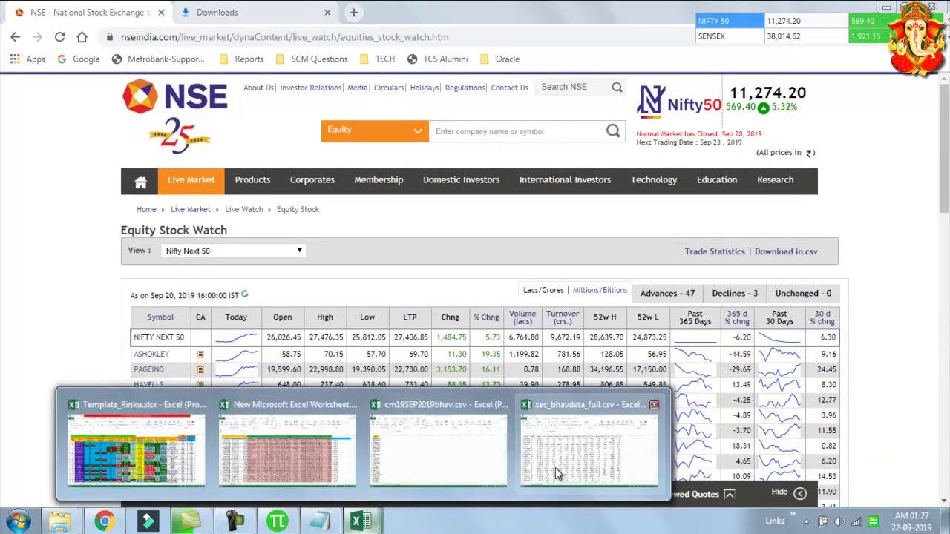
left_click(556, 467)
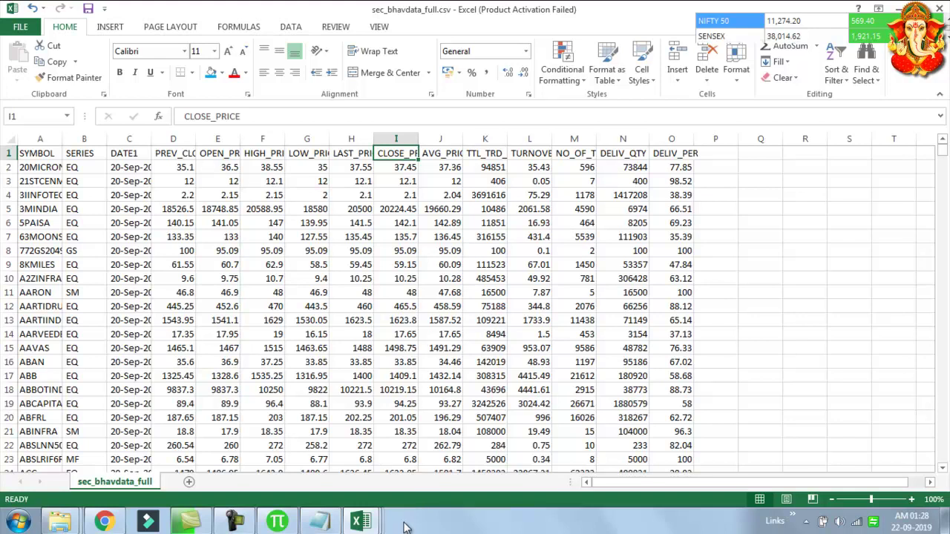
left_click(362, 522)
left_click(137, 449)
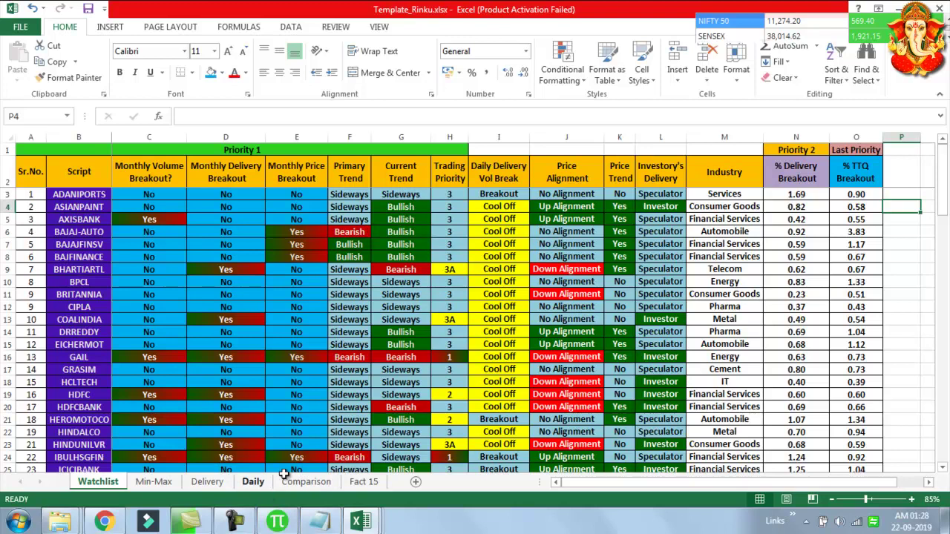
Glance at the Daily and Watchlist sheets, then bring sec_bhavdata_full.csv back with its DELIV_QTY and DELIV_PER columns
left_click(256, 484)
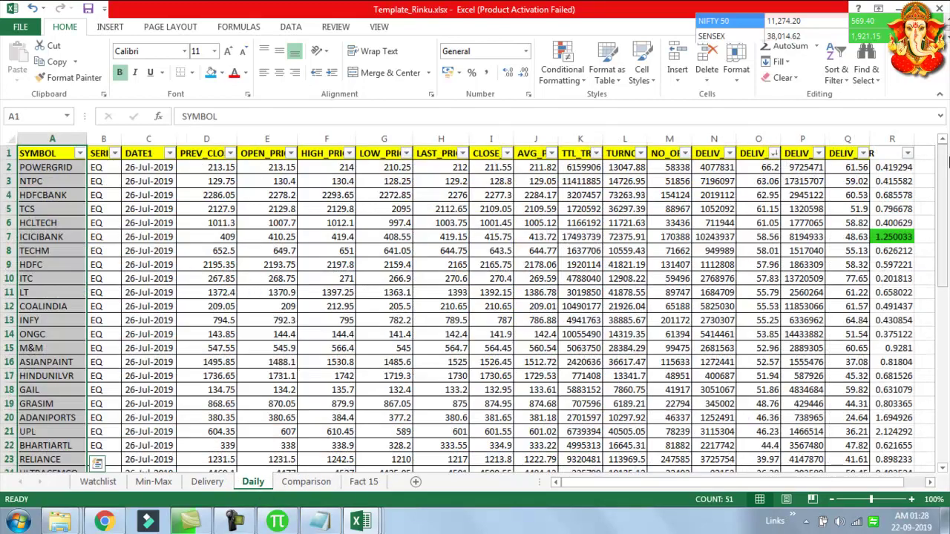
left_click(98, 482)
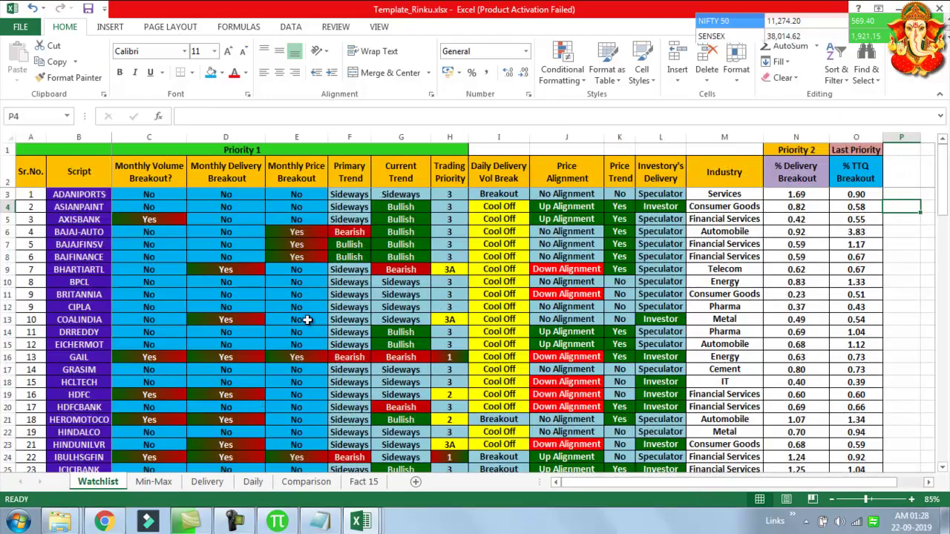
left_click(200, 528)
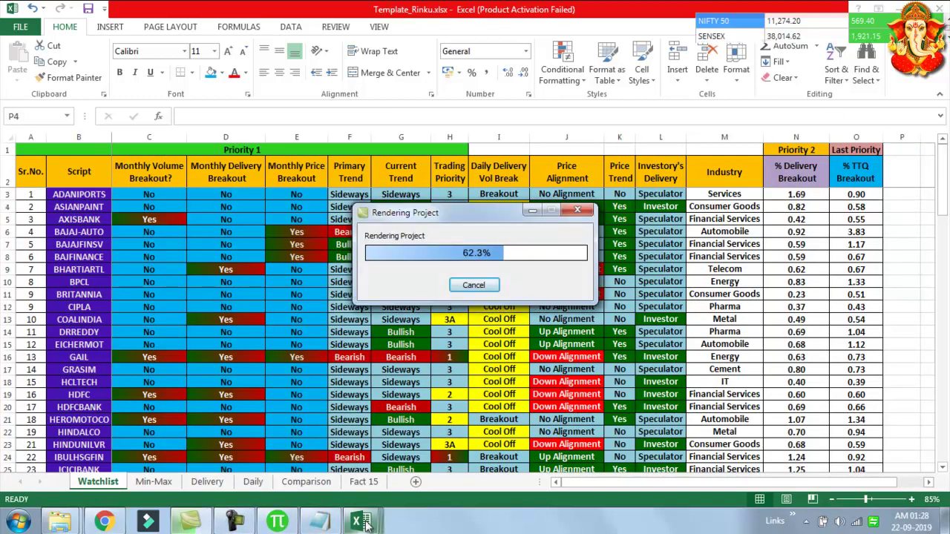
mouse_move(364, 524)
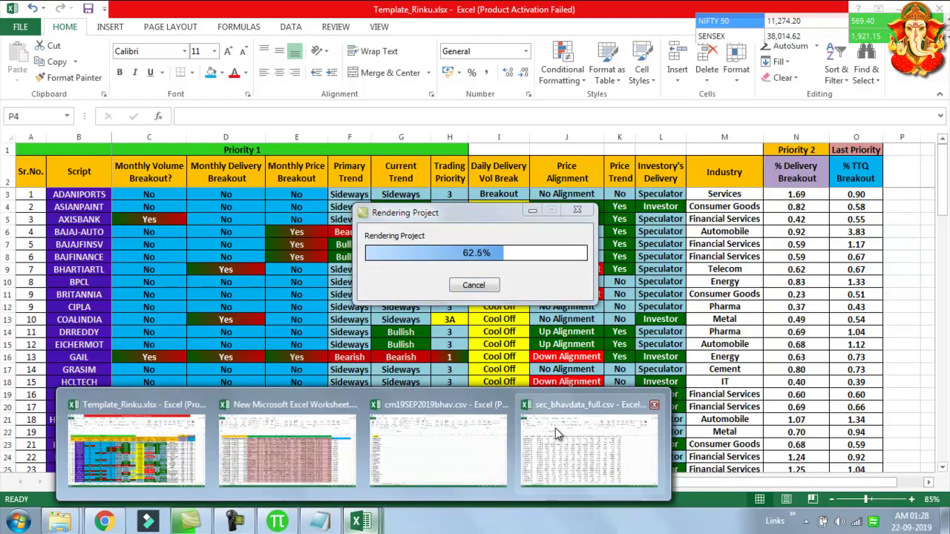
left_click(556, 428)
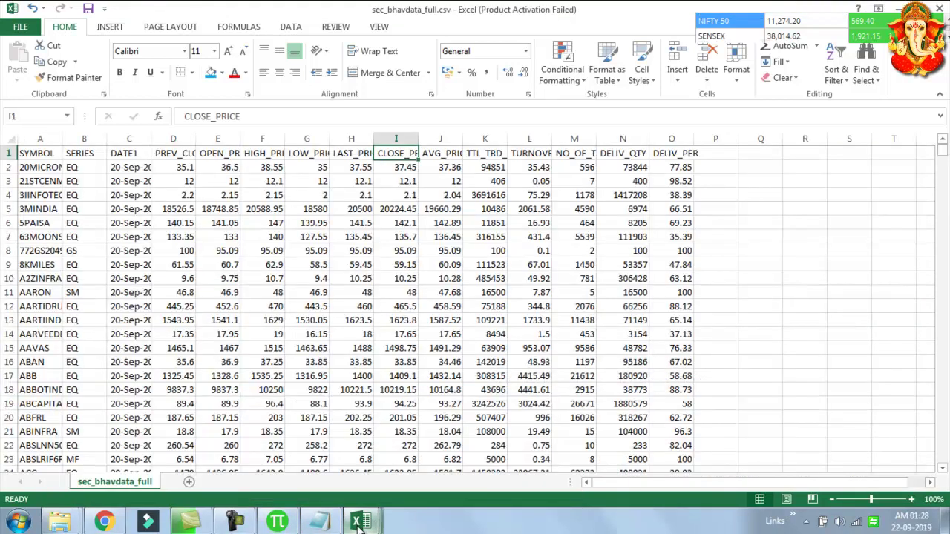
Check the current date and time, then switch to Zerodha Pi's BAJFINANCE-EQ 5 Min chart
mouse_move(365, 510)
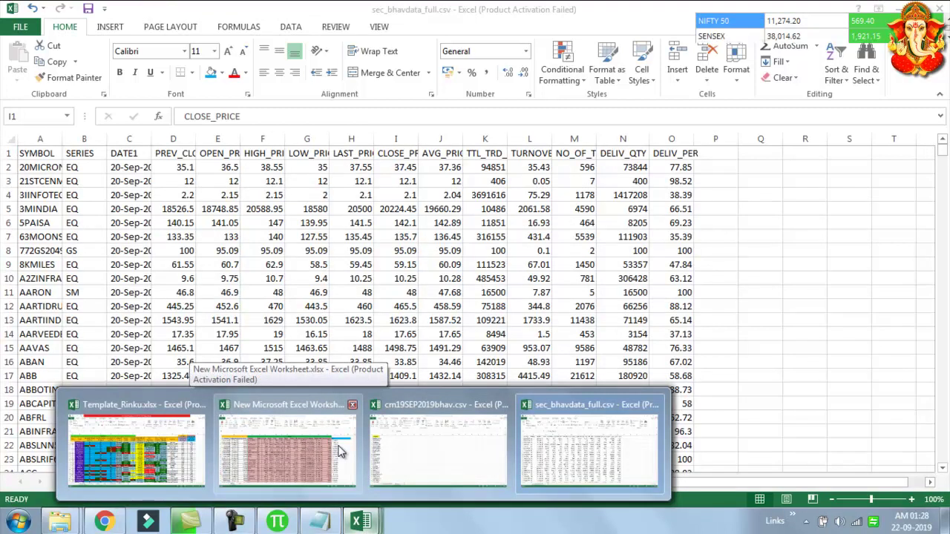
left_click(901, 522)
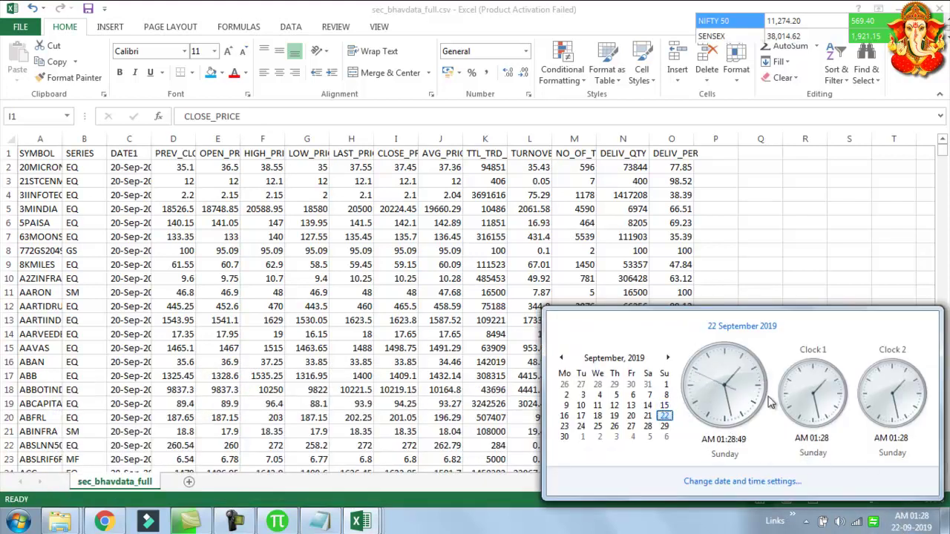
left_click(189, 520)
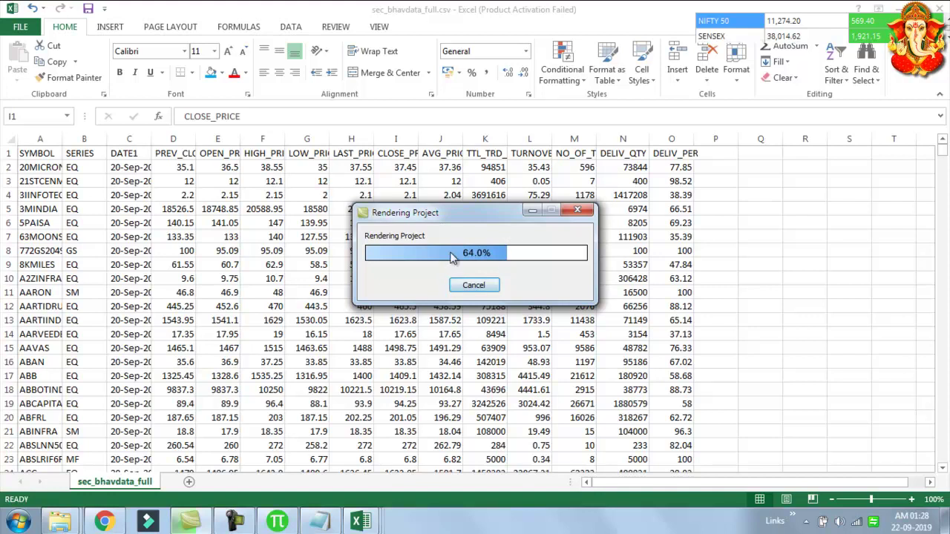
left_click(235, 521)
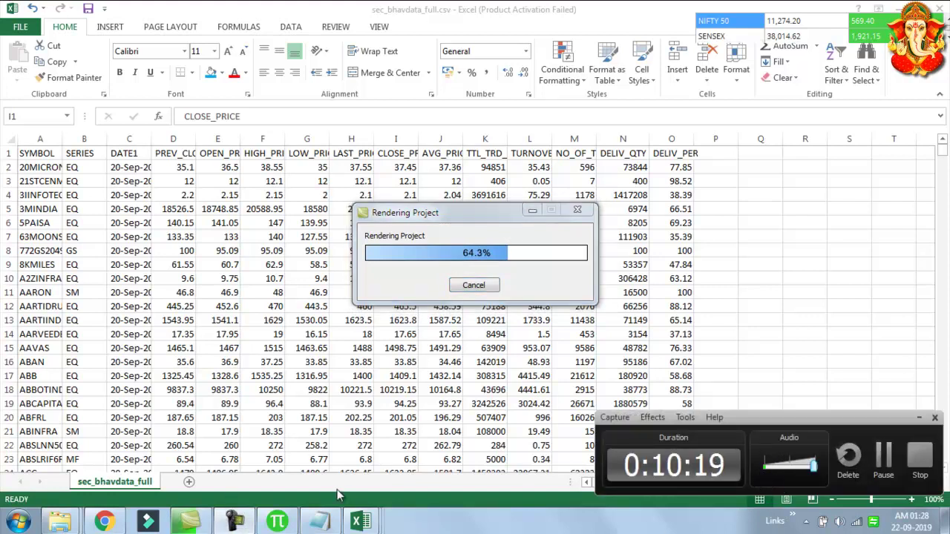
left_click(191, 517)
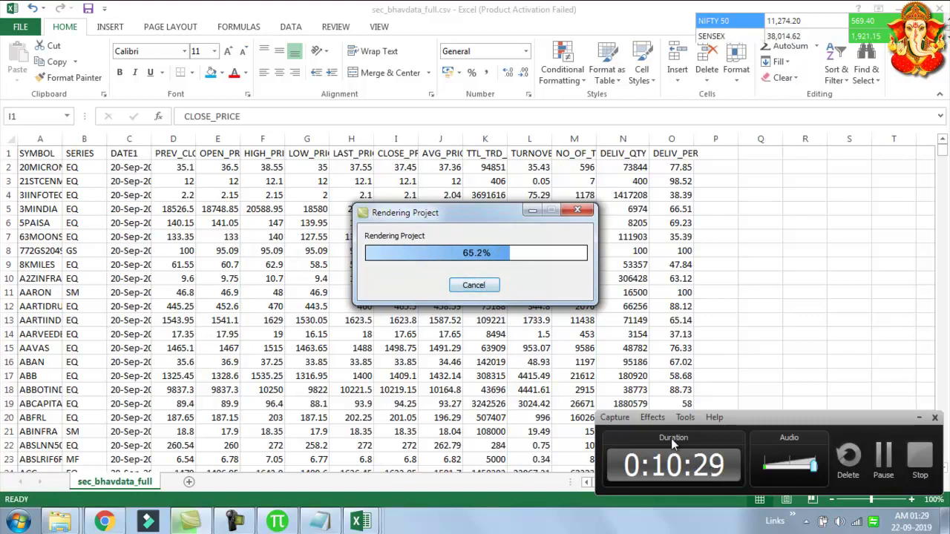
left_click(533, 211)
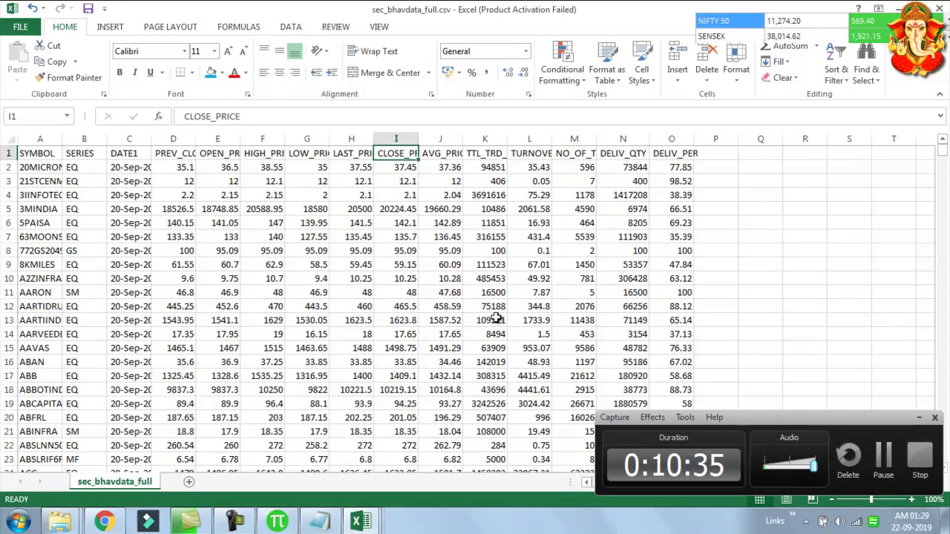
left_click(273, 522)
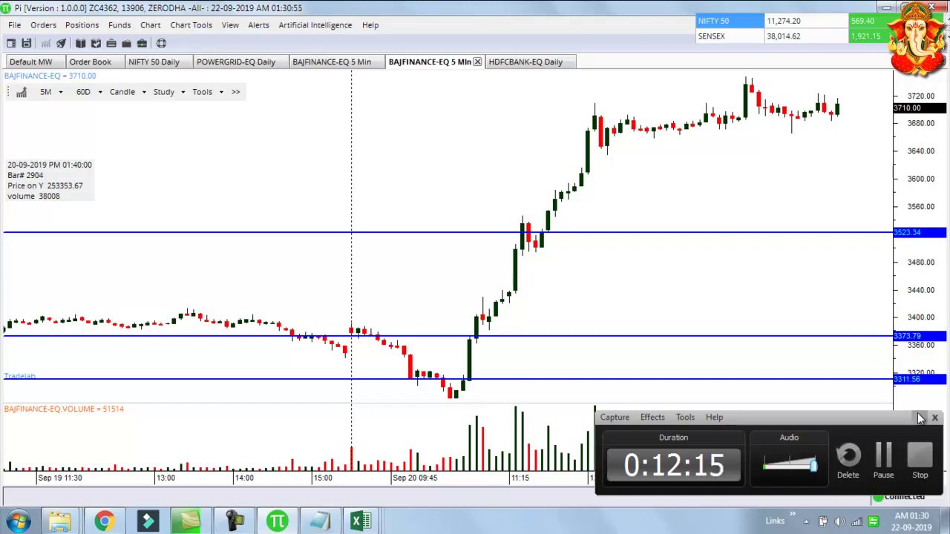
left_click(926, 458)
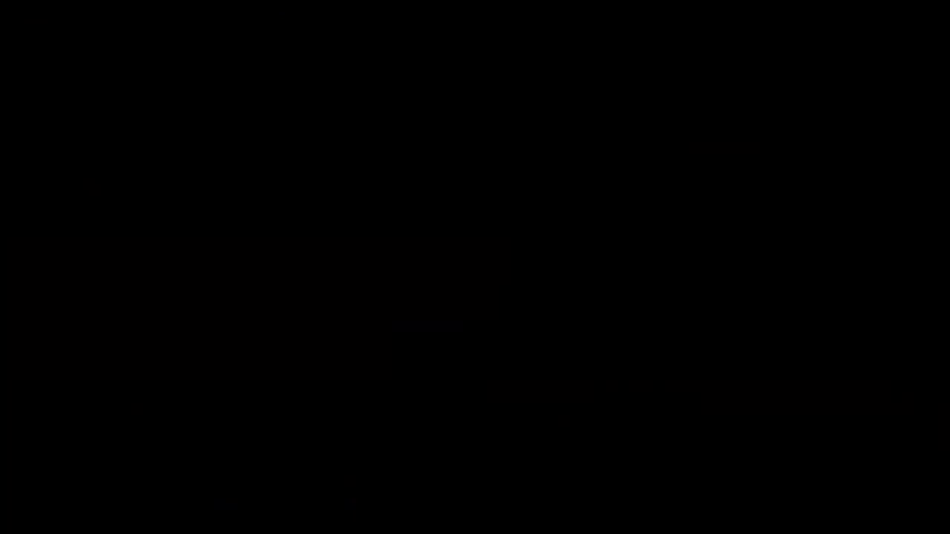